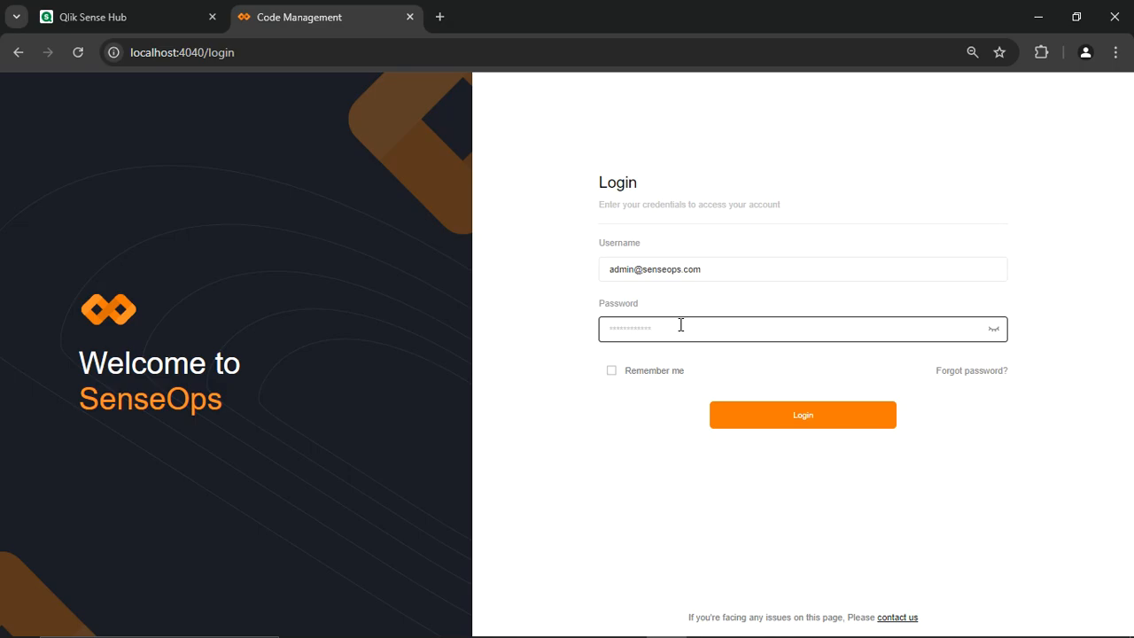
# Step: Enter the account password and log in to SenseOps Code Management
pyautogui.write('a')
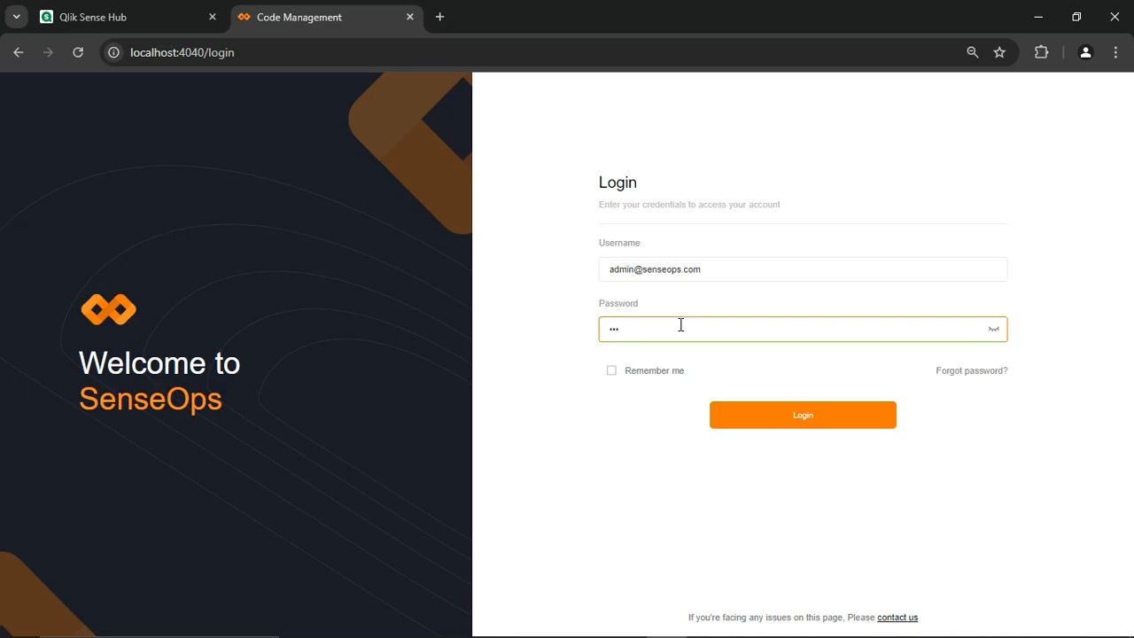
pyautogui.write('•••••••')
pyautogui.press('Return')
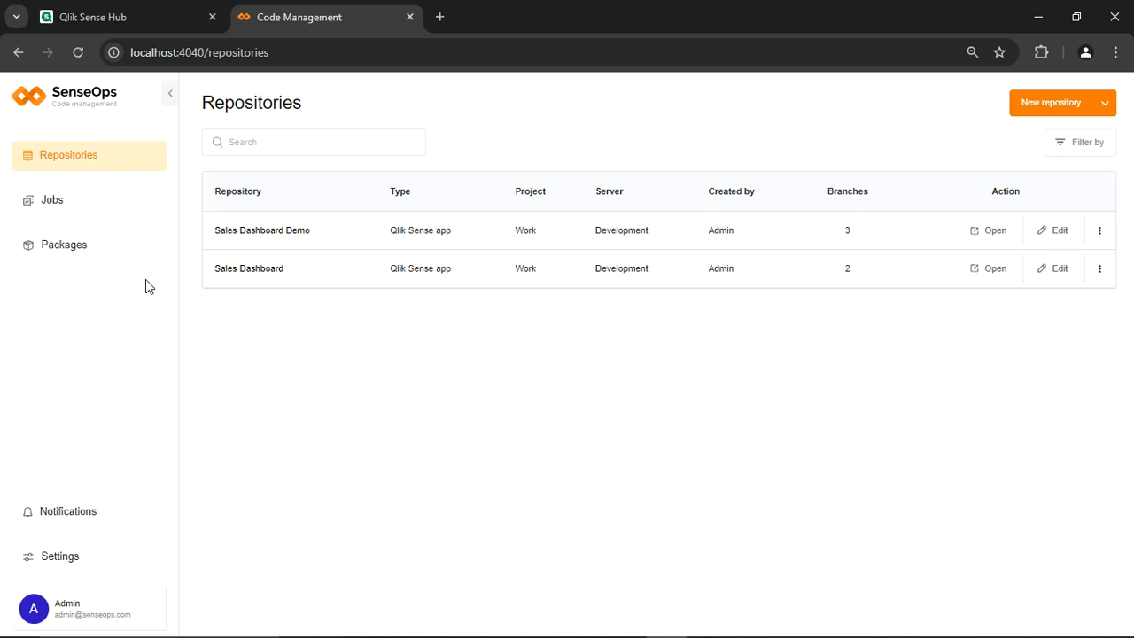
# Step: View the Work apps in Qlik Sense Hub and return to SenseOps Code Management
pyautogui.click(171, 31)
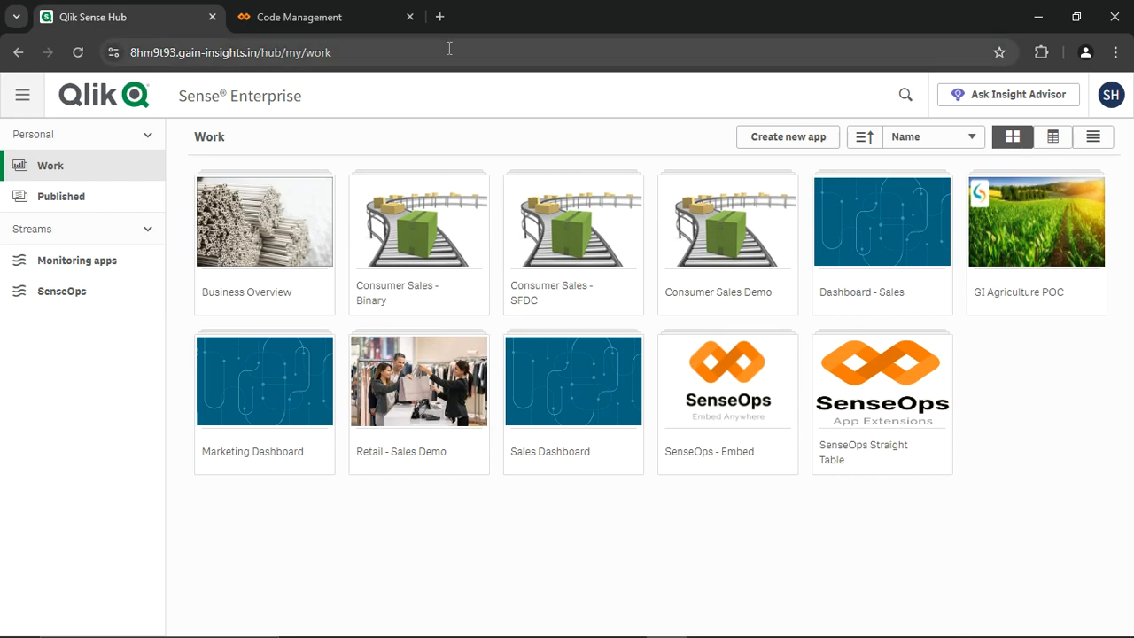
pyautogui.click(387, 27)
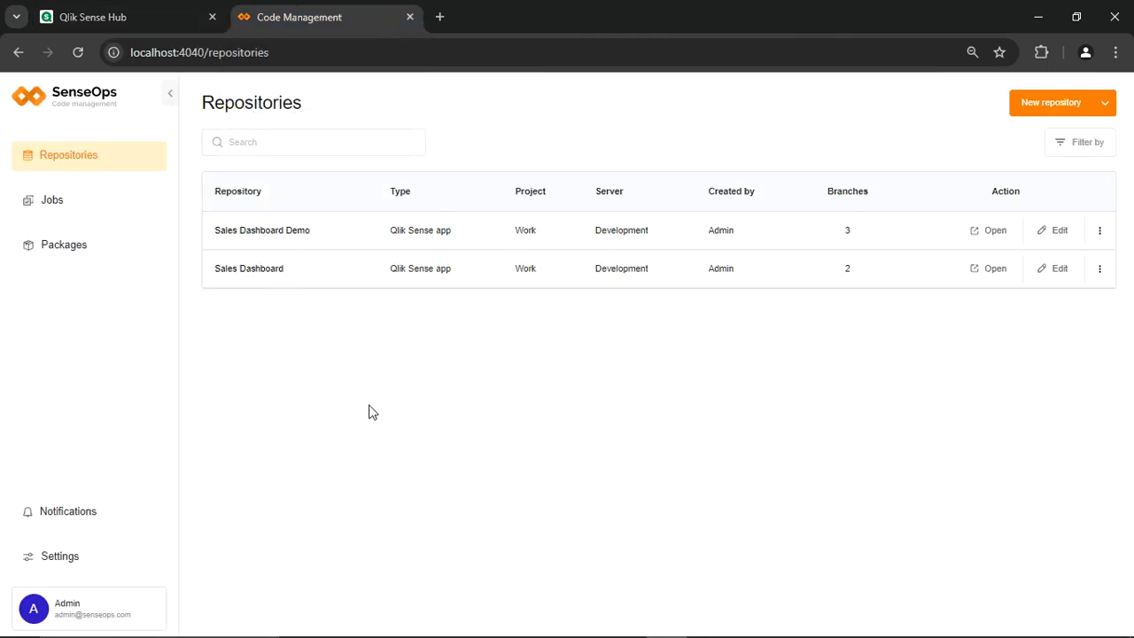
# Step: Examine the user management settings and the role options for creating a user, leaving the form without creating one
pyautogui.click(113, 558)
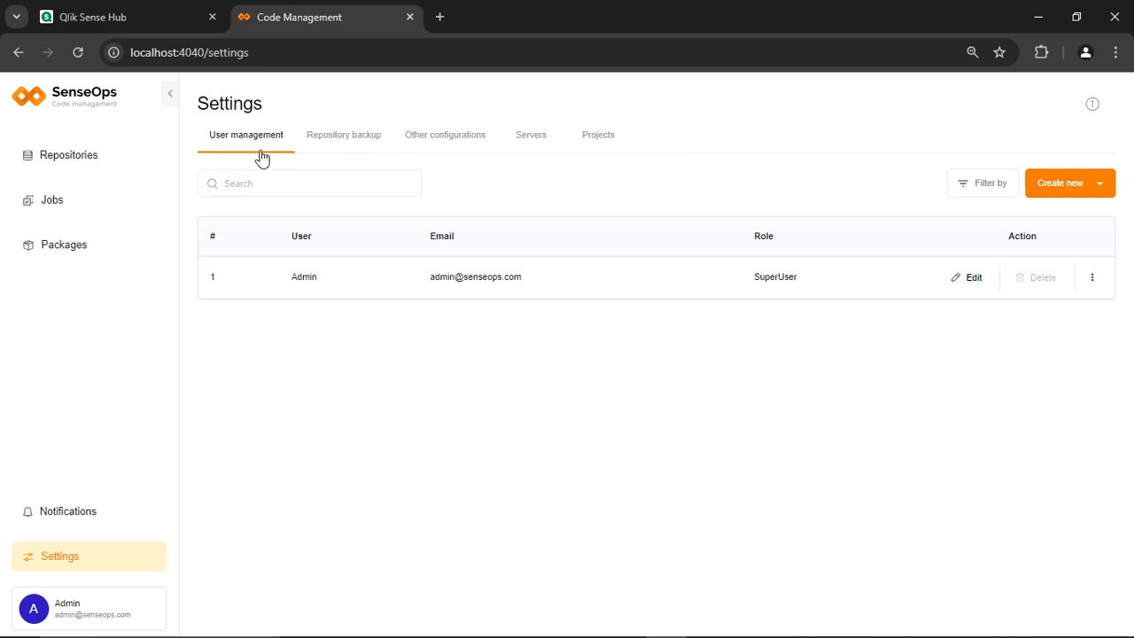
pyautogui.click(1088, 188)
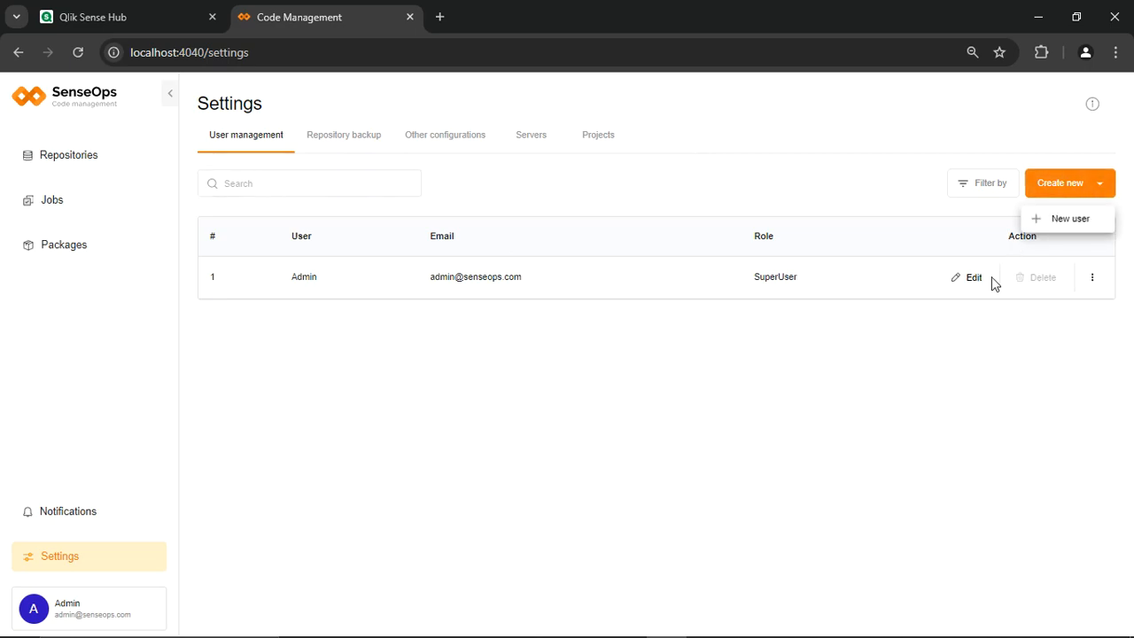
pyautogui.click(1073, 218)
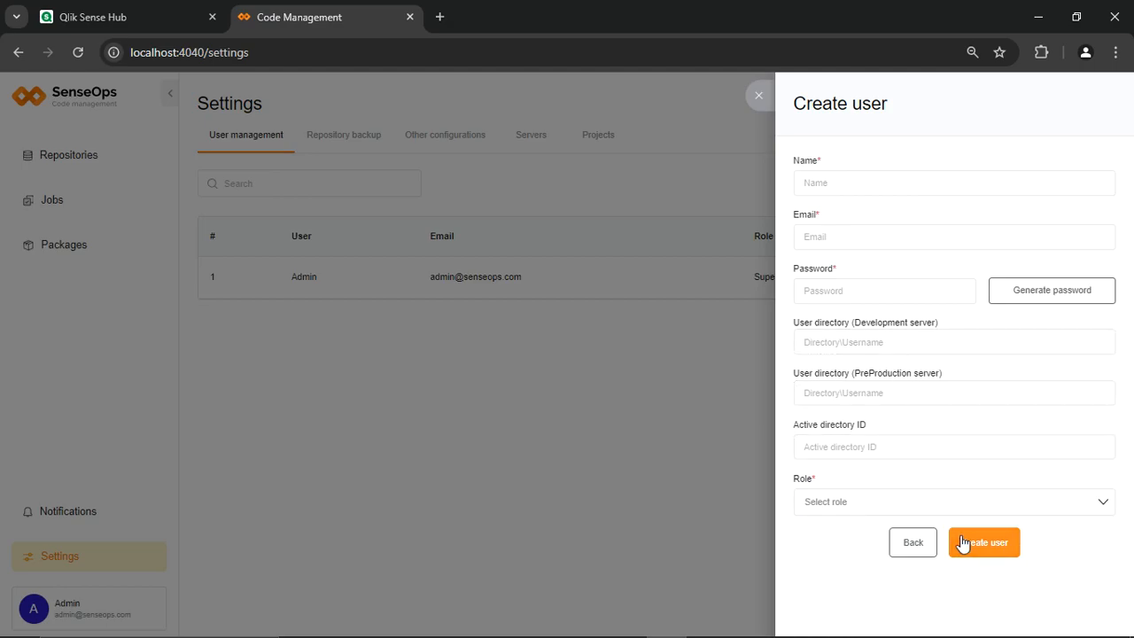
pyautogui.click(974, 509)
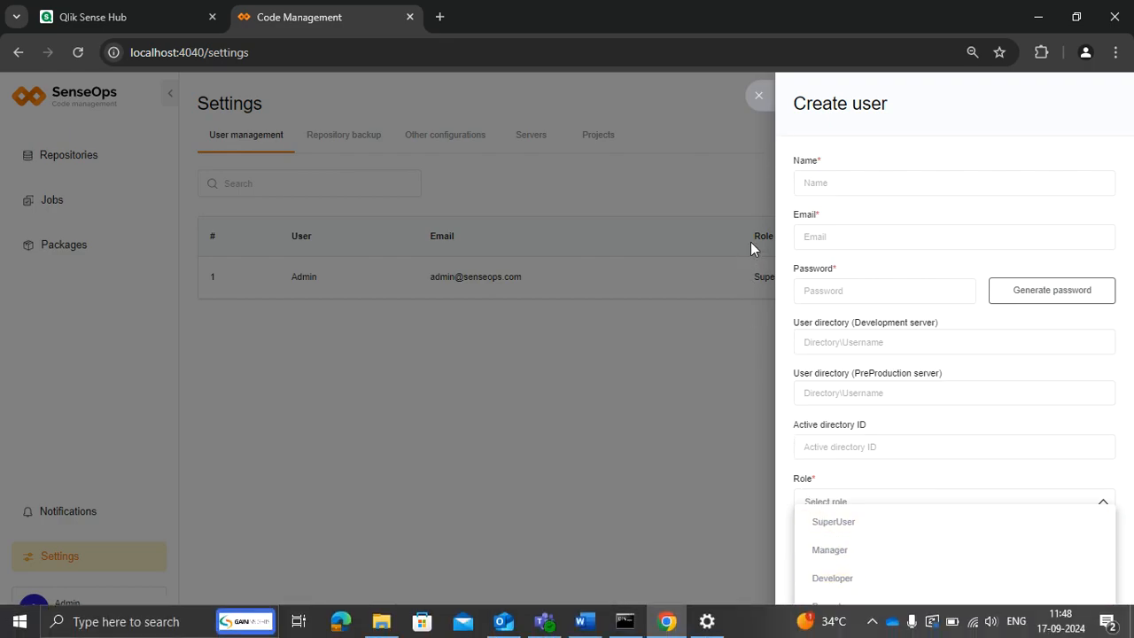
pyautogui.click(761, 104)
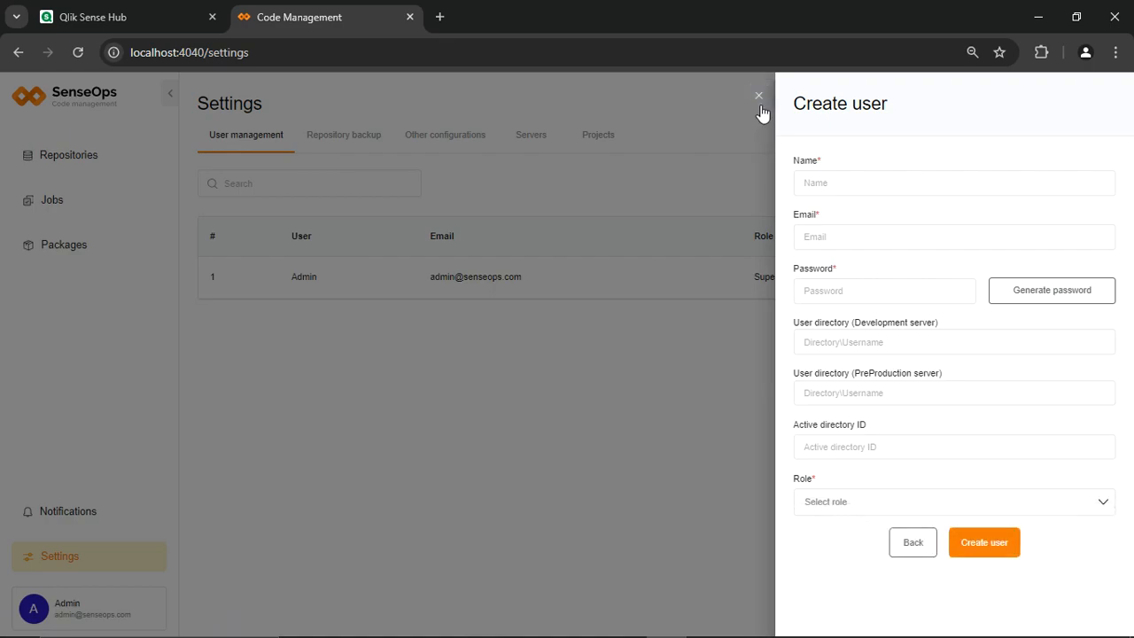
pyautogui.click(760, 108)
# Step: Review the cloud storage options for repository backup and the Other configurations settings
pyautogui.click(345, 134)
pyautogui.click(333, 204)
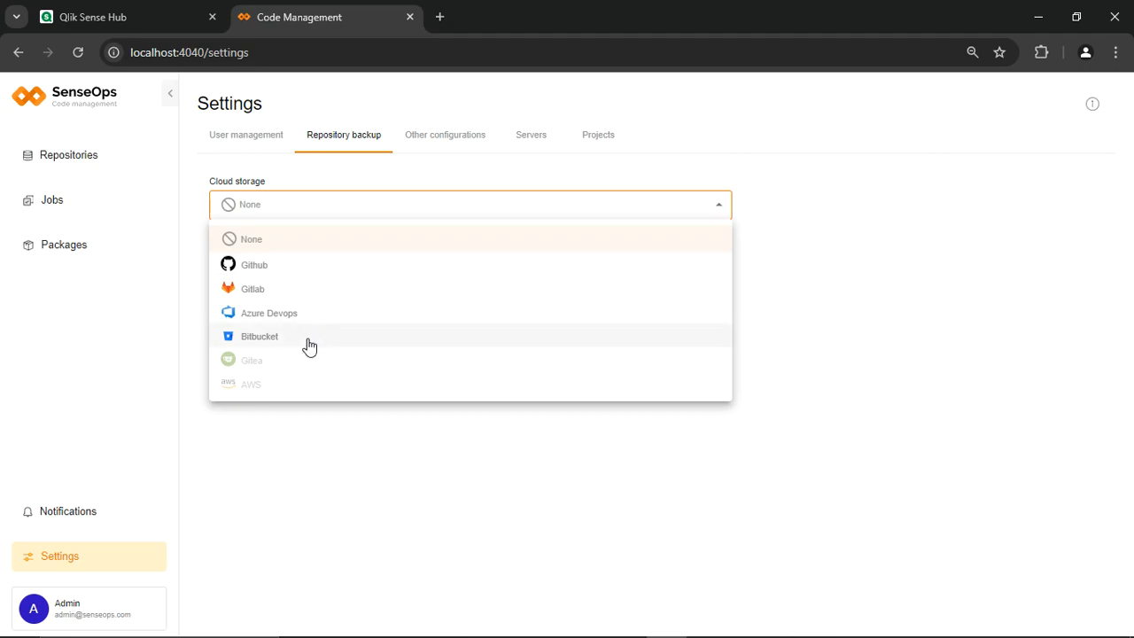
pyautogui.click(405, 203)
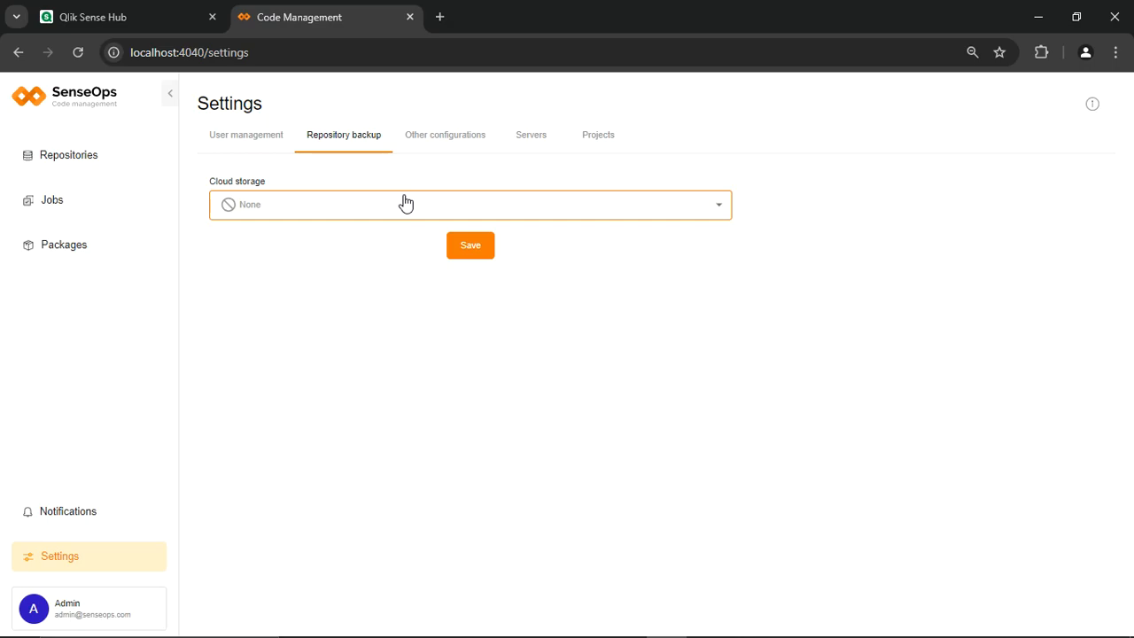
pyautogui.click(434, 149)
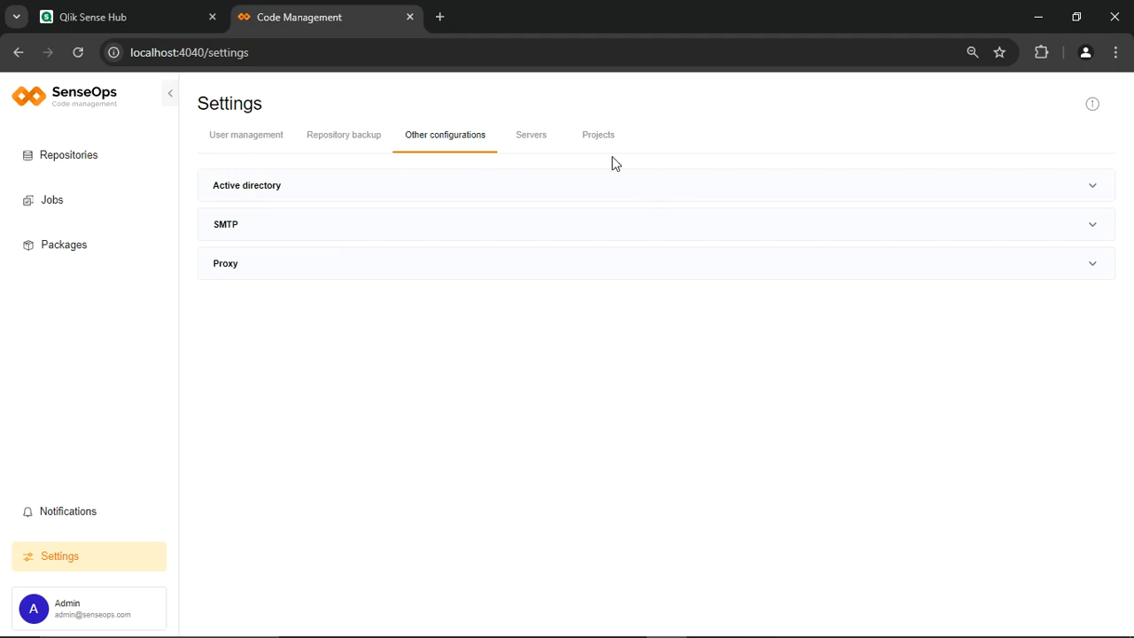
# Step: Review the server settings and the fields for adding a Qlik Sense server, leaving the form without adding one
pyautogui.click(546, 149)
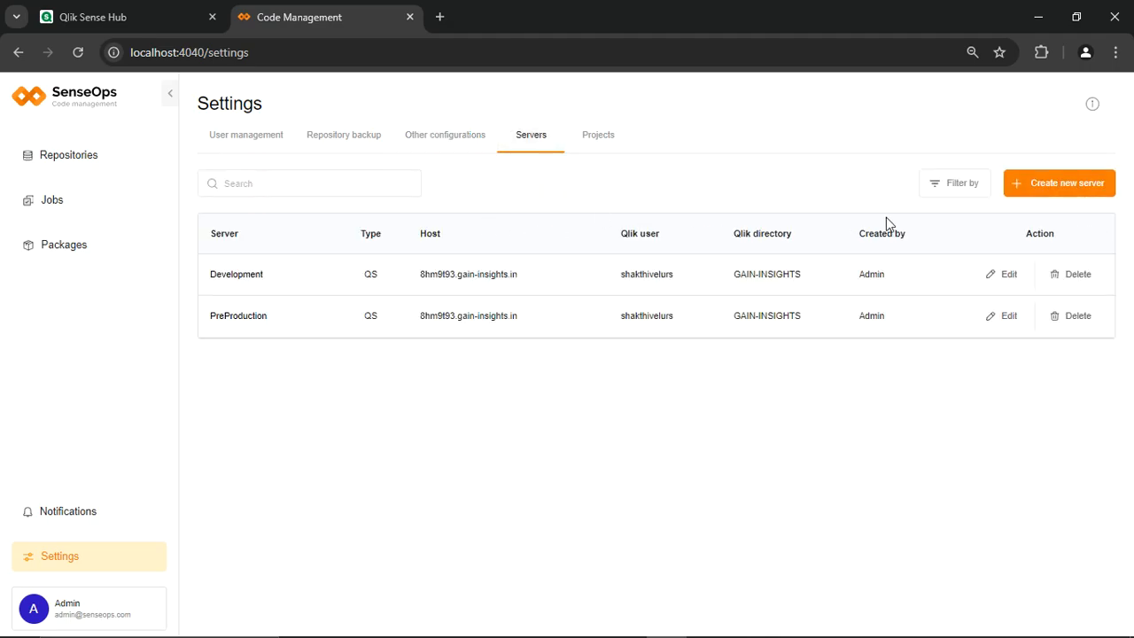
pyautogui.click(1044, 198)
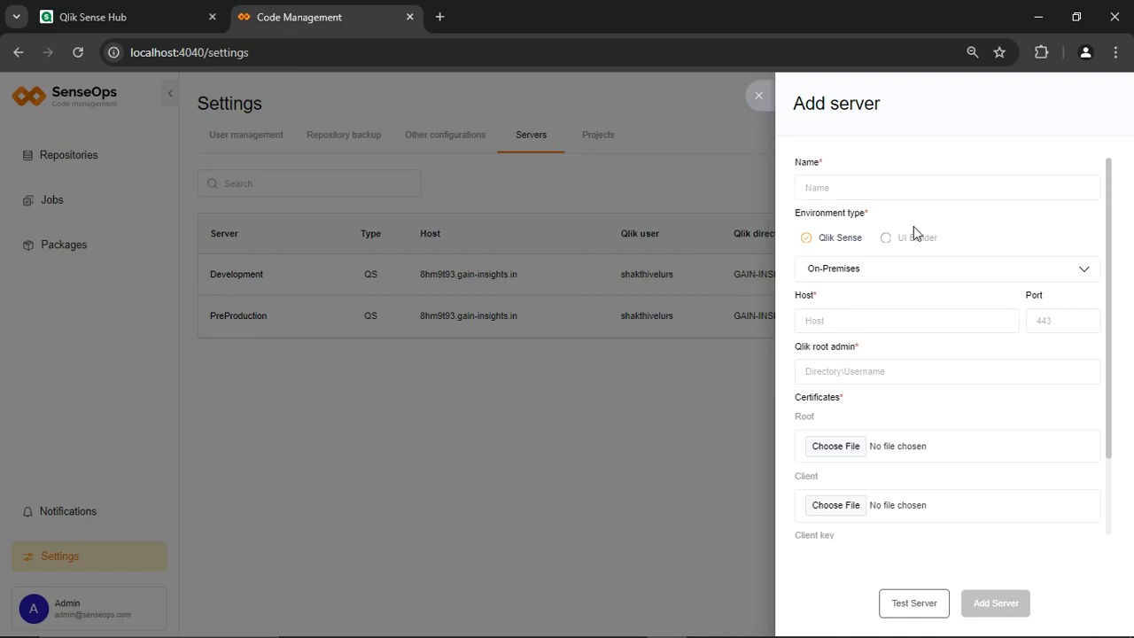
pyautogui.click(880, 279)
pyautogui.click(881, 280)
pyautogui.scroll(-1, 842, 496)
pyautogui.scroll(-3, 843, 470)
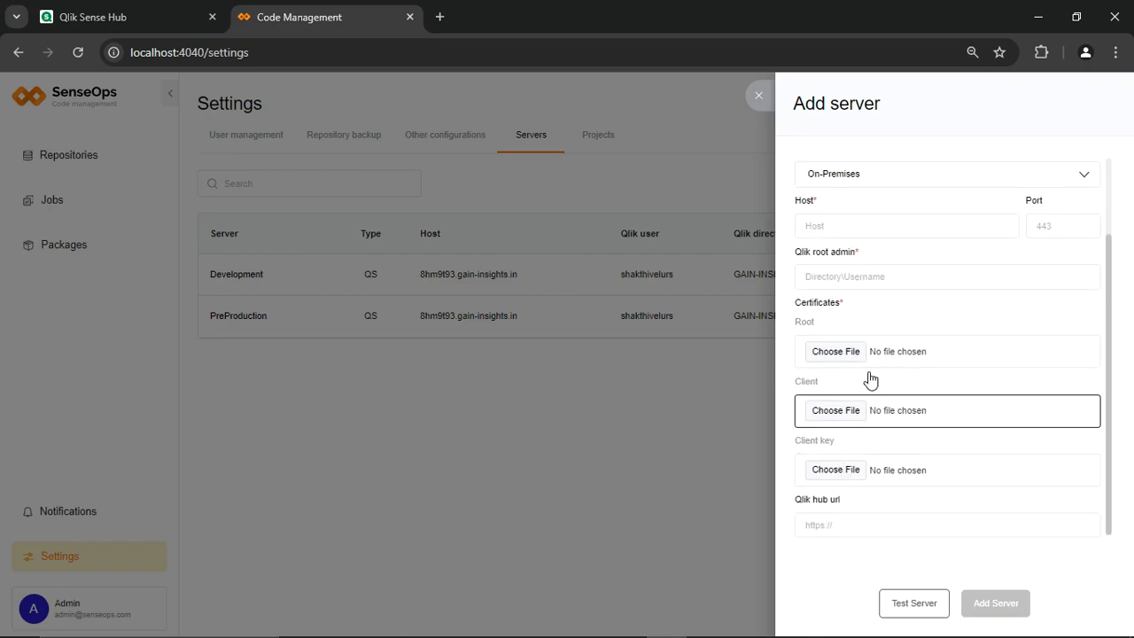
pyautogui.click(861, 522)
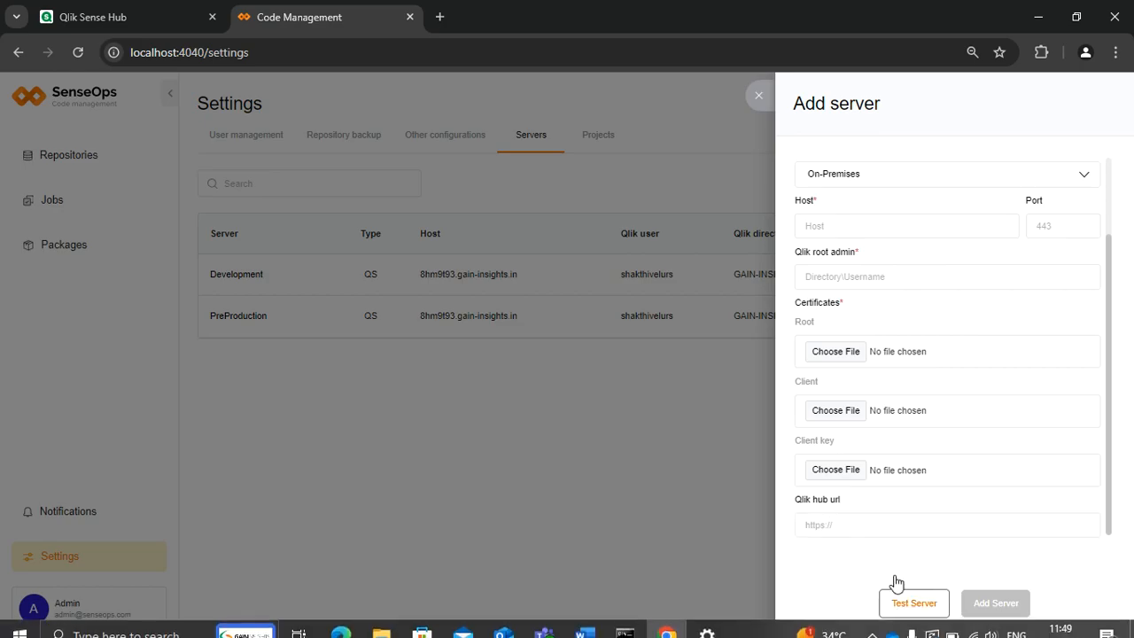
pyautogui.click(758, 95)
# Step: Check the Projects settings and the Work apps in Qlik Sense Hub, returning to the repositories in SenseOps Code Management
pyautogui.click(579, 142)
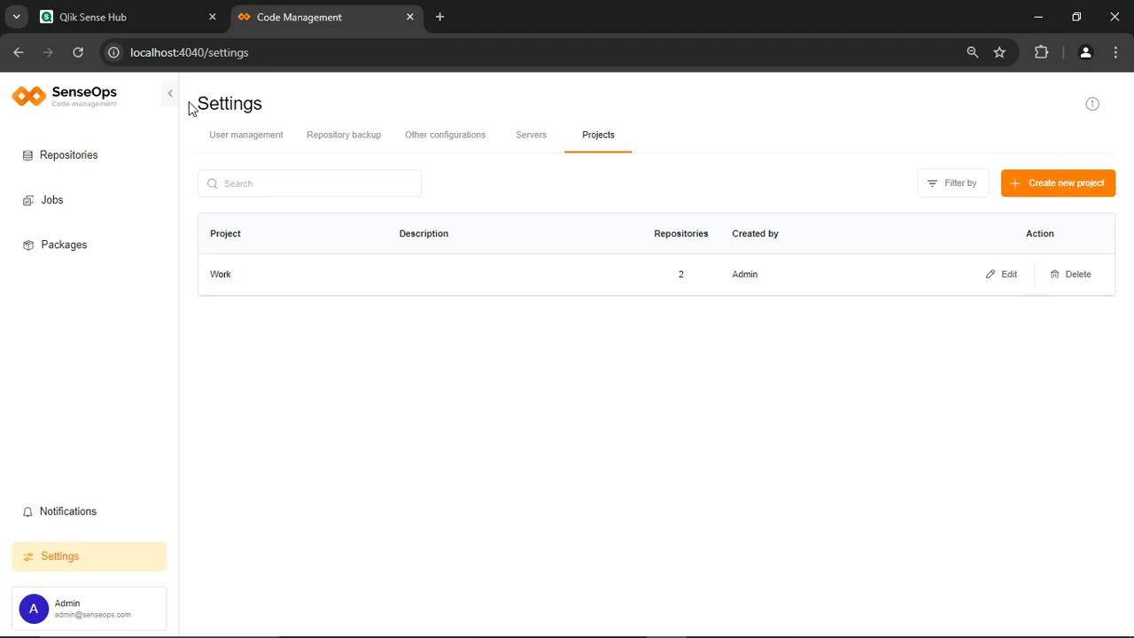
pyautogui.click(89, 173)
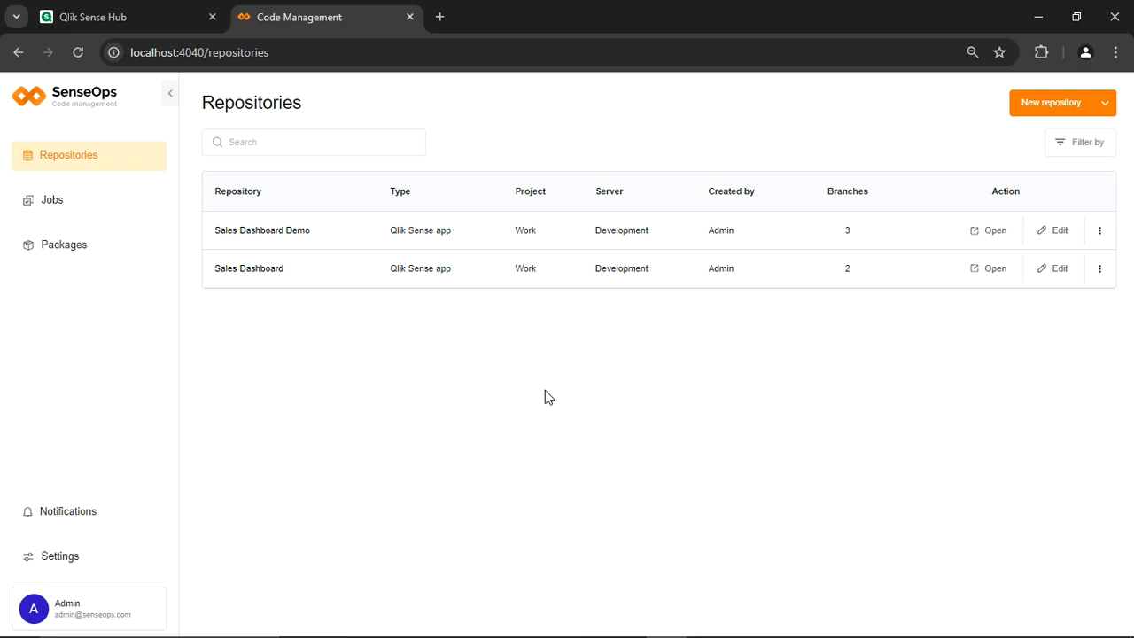
pyautogui.click(67, 11)
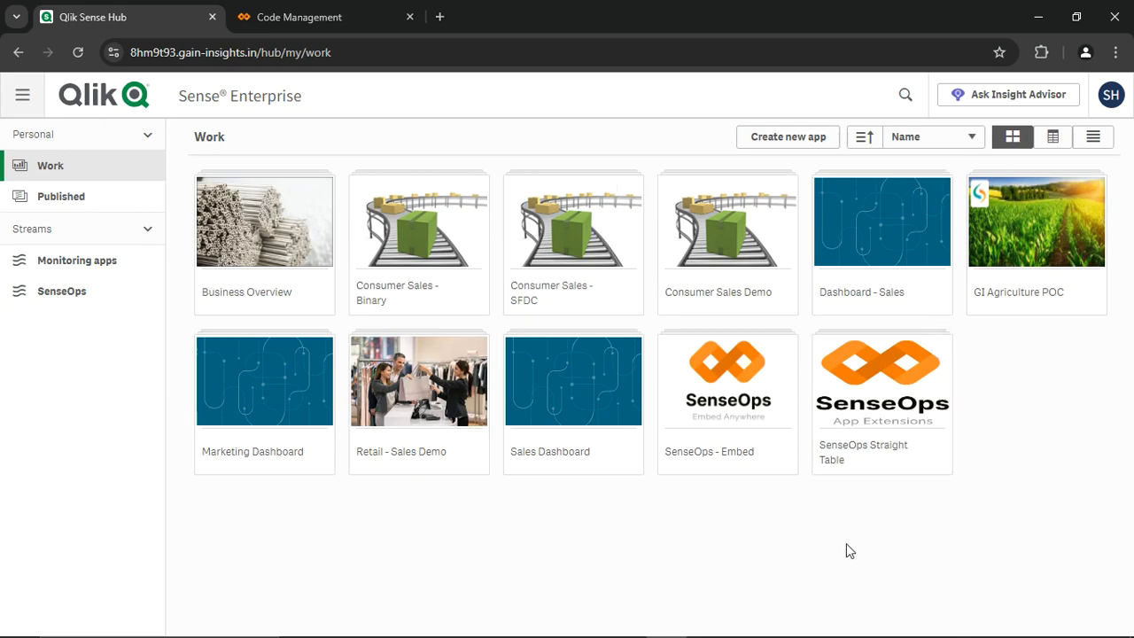
pyautogui.click(344, 9)
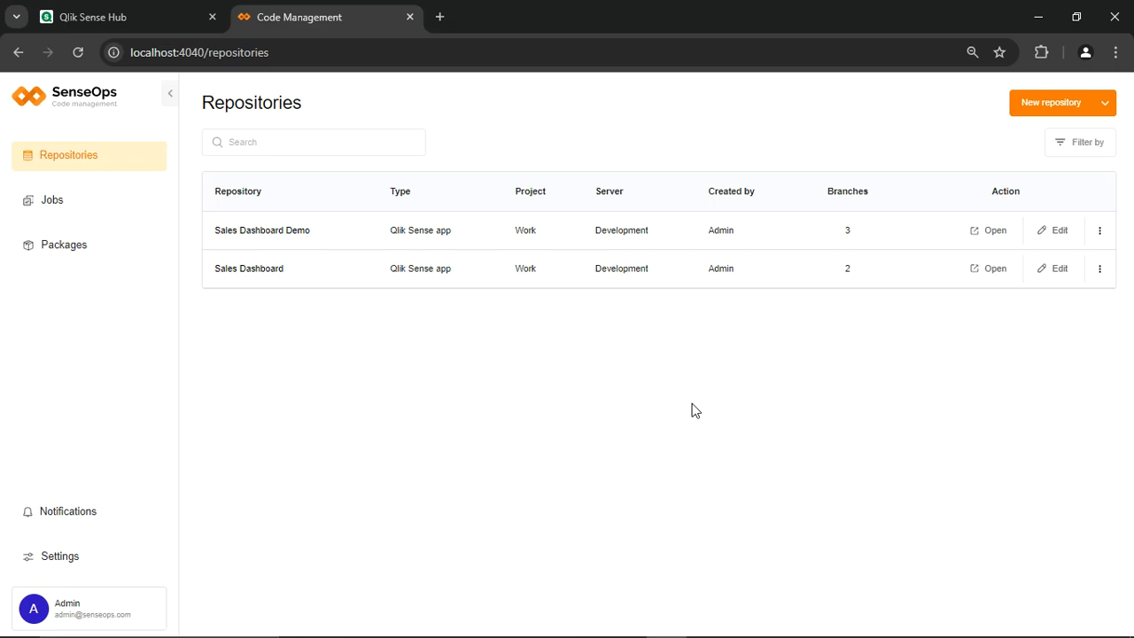
# Step: Start a new Qlik Sense app repository with the Development server and get its applications
pyautogui.click(1046, 102)
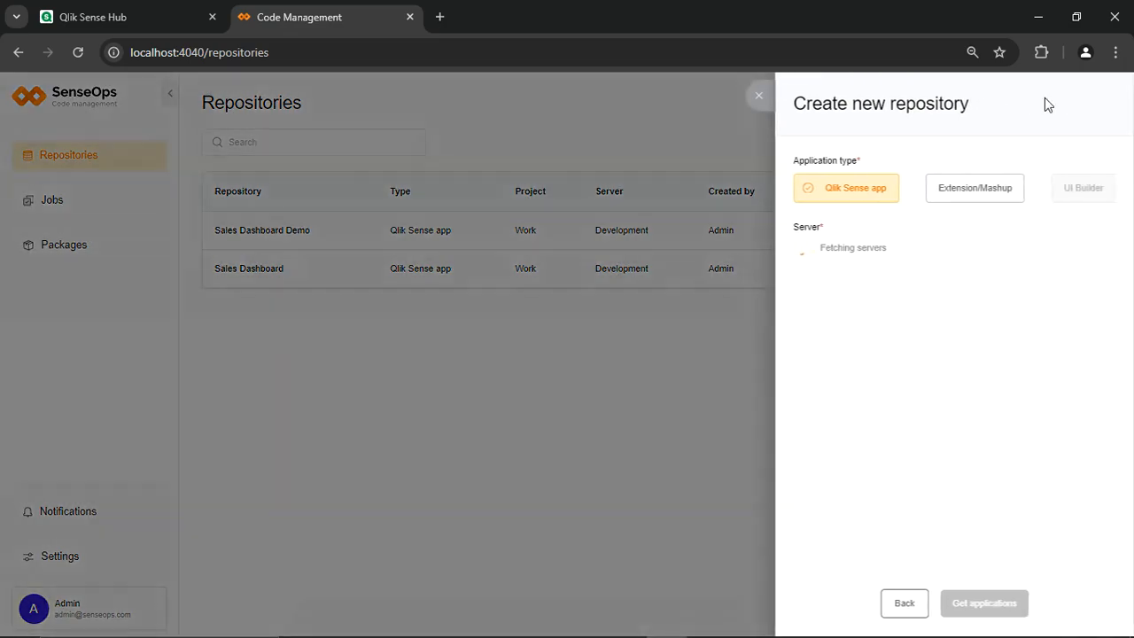
pyautogui.click(843, 254)
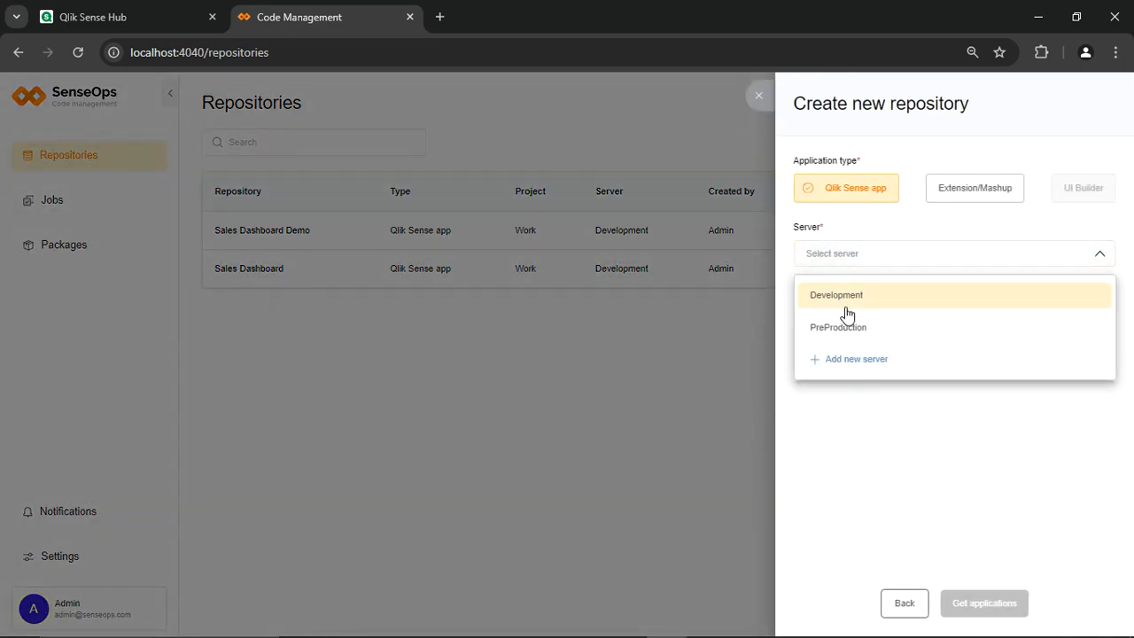
pyautogui.click(916, 304)
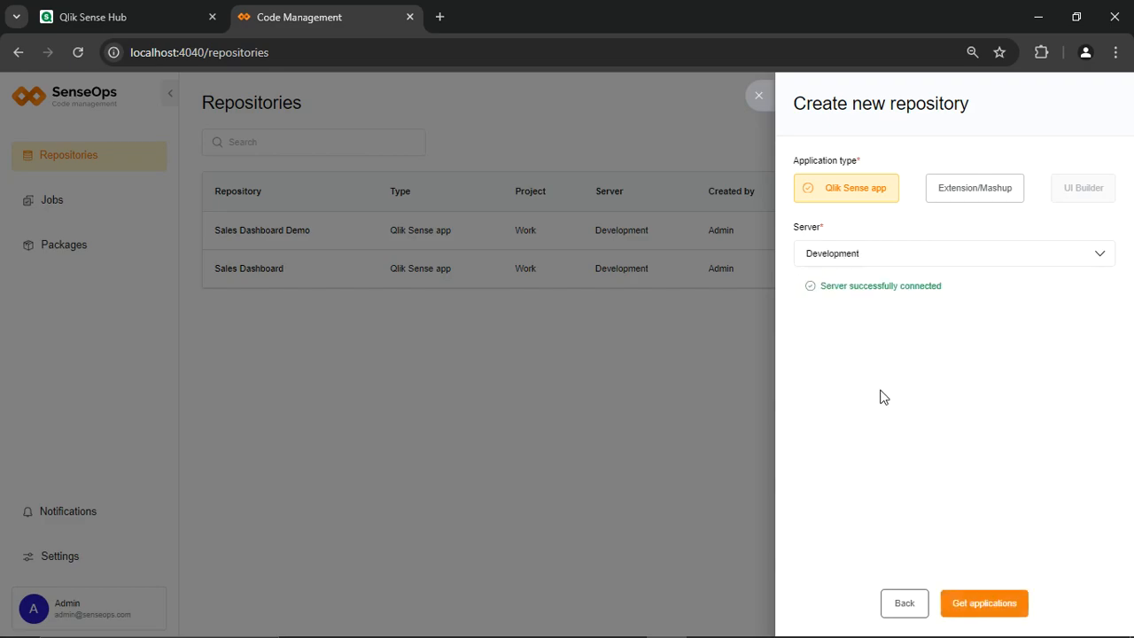
pyautogui.click(980, 605)
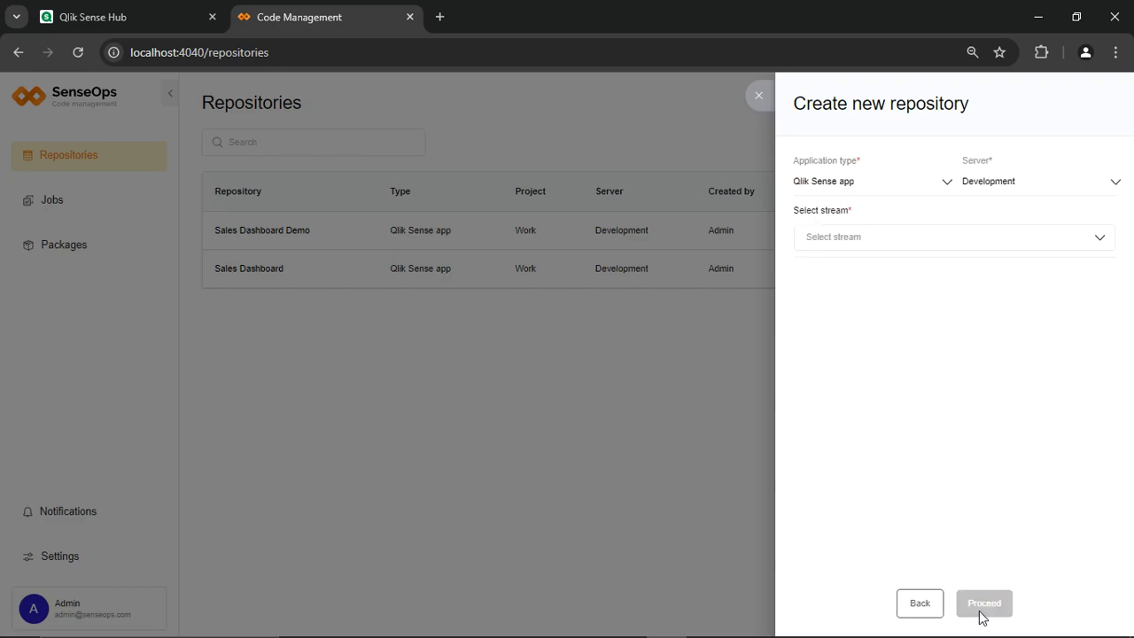
# Step: Choose the Dashboard - Sales application from the Work stream for the new repository and proceed
pyautogui.click(929, 236)
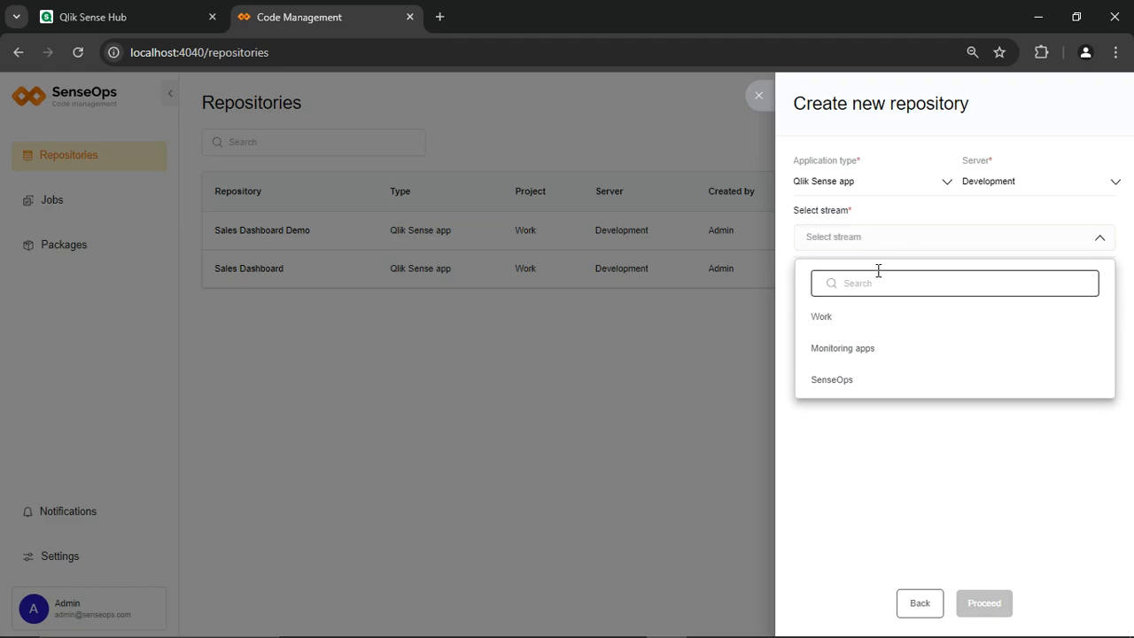
pyautogui.click(852, 324)
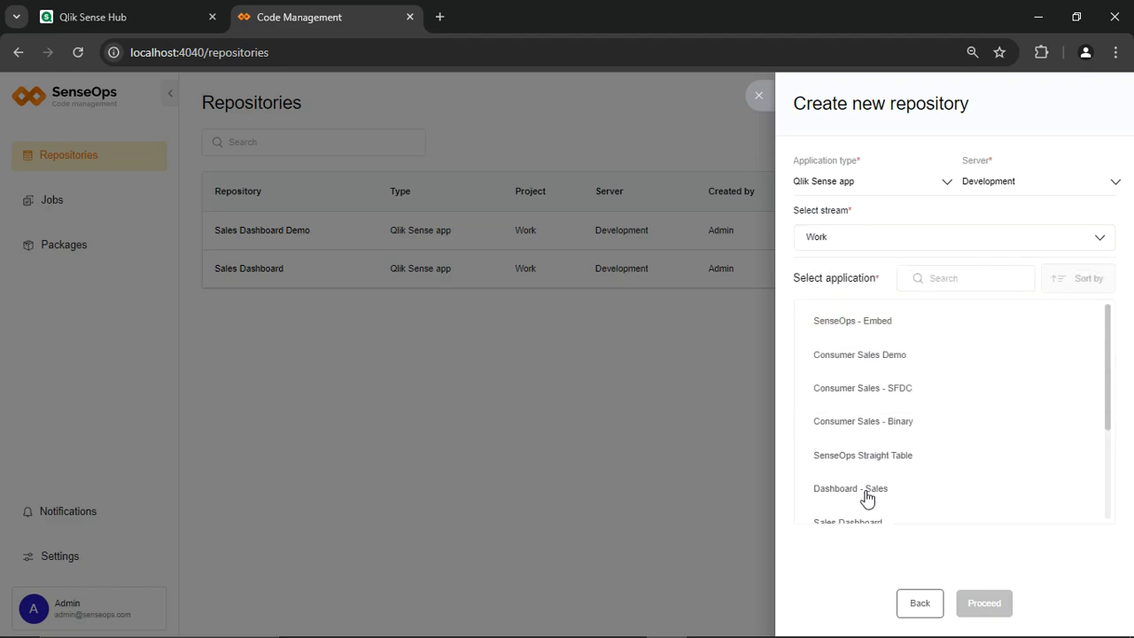
pyautogui.click(865, 491)
pyautogui.click(968, 603)
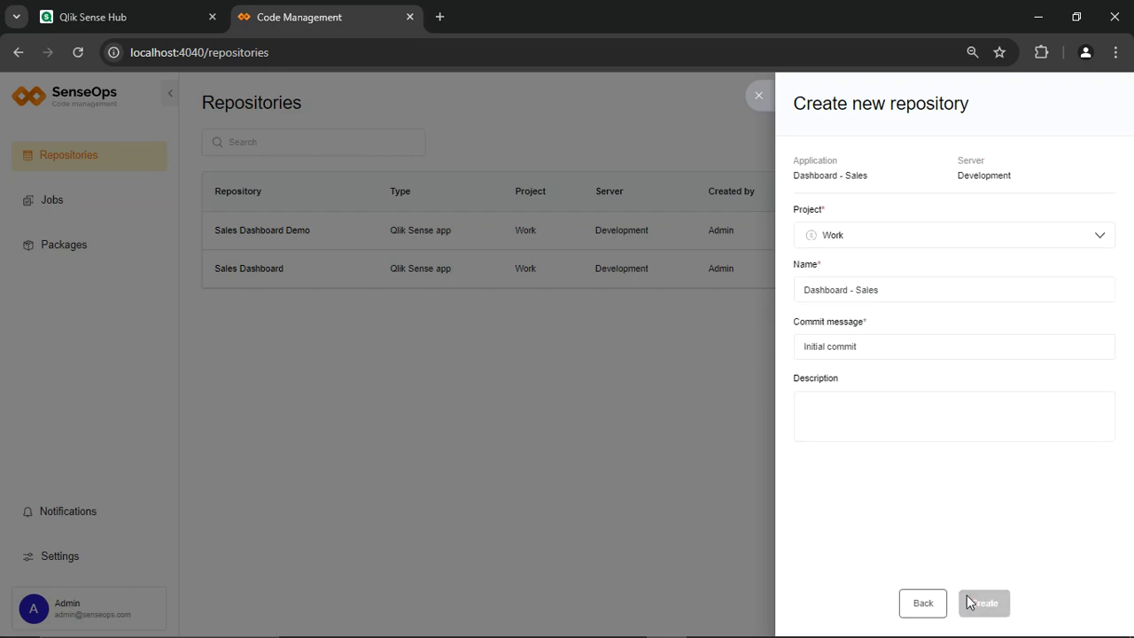
# Step: Create the Dashboard - Sales repository in the Work project with the commit message "Initial commit"
pyautogui.click(864, 348)
pyautogui.moveTo(864, 350); pyautogui.dragTo(749, 347)
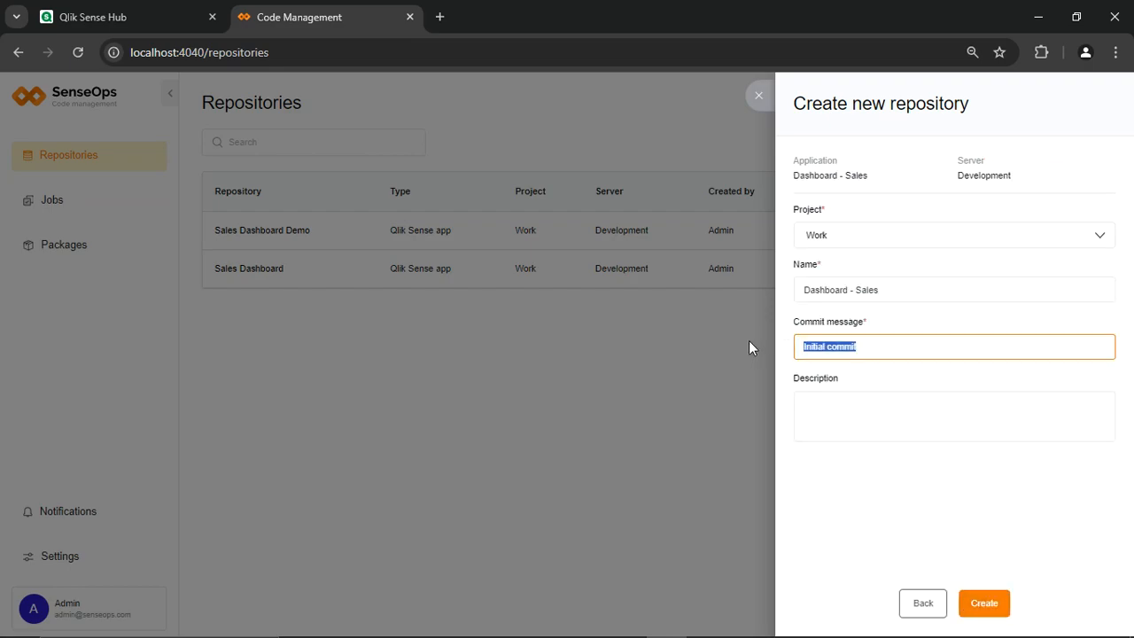
pyautogui.click(868, 346)
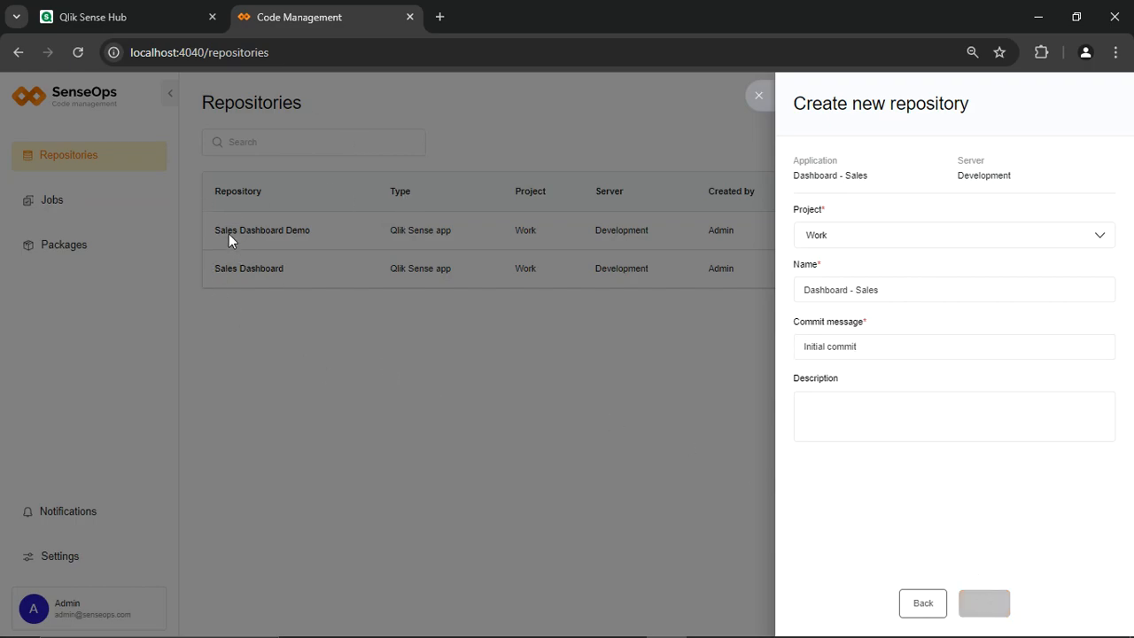
# Step: Check the Work apps in Qlik Sense Hub and the Dashboard - Sales repository's commits in Code Management, returning to the repositories list
pyautogui.click(145, 25)
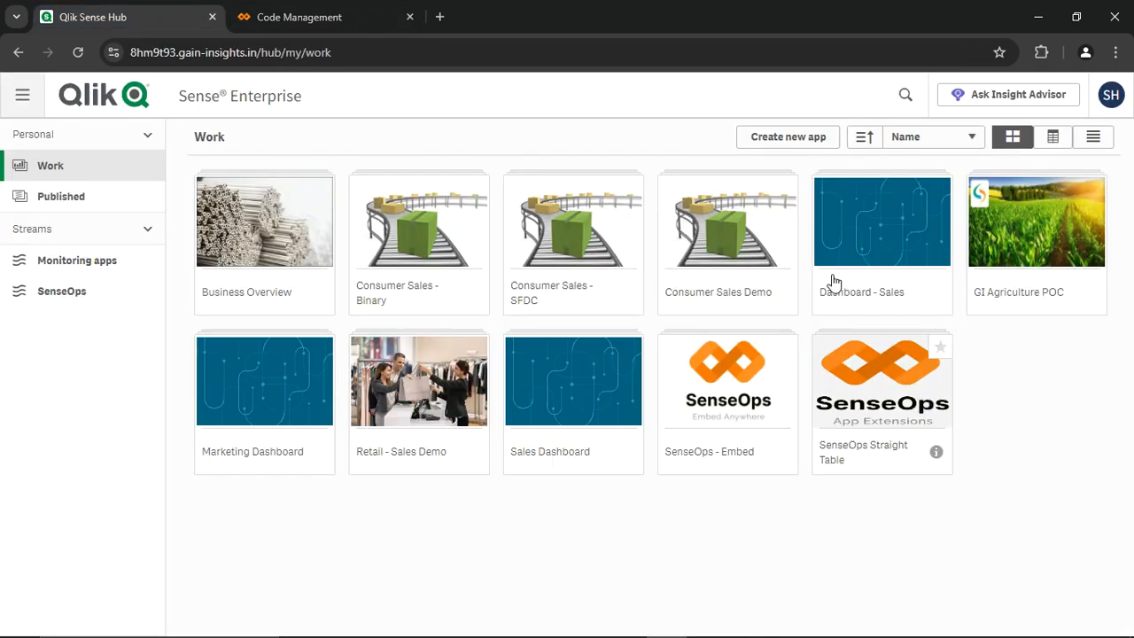
pyautogui.click(321, 9)
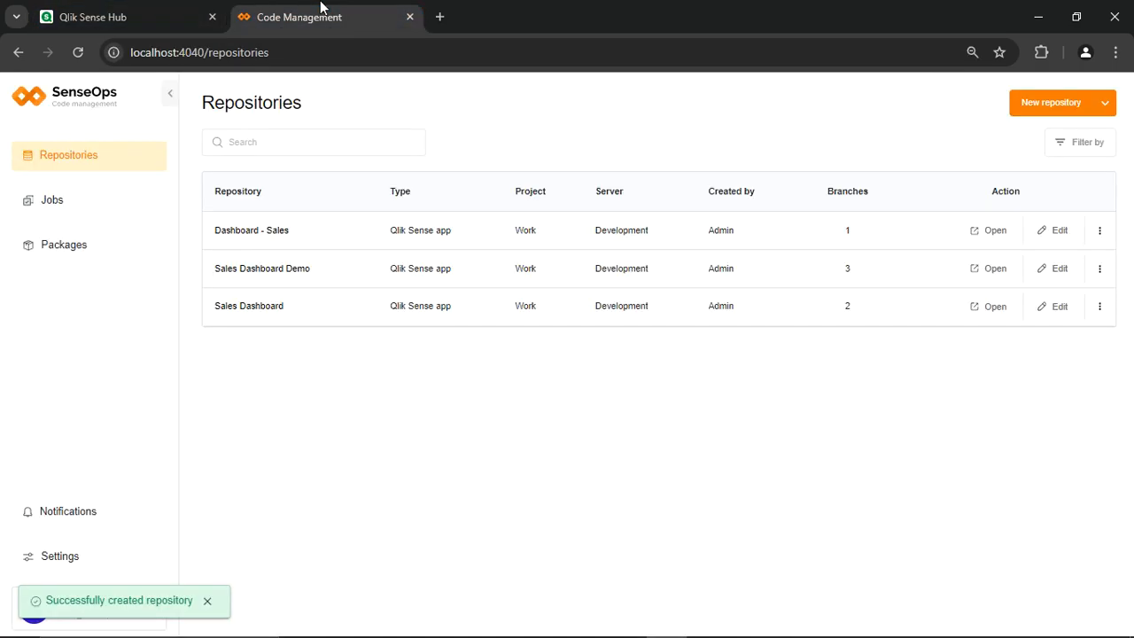
pyautogui.click(280, 234)
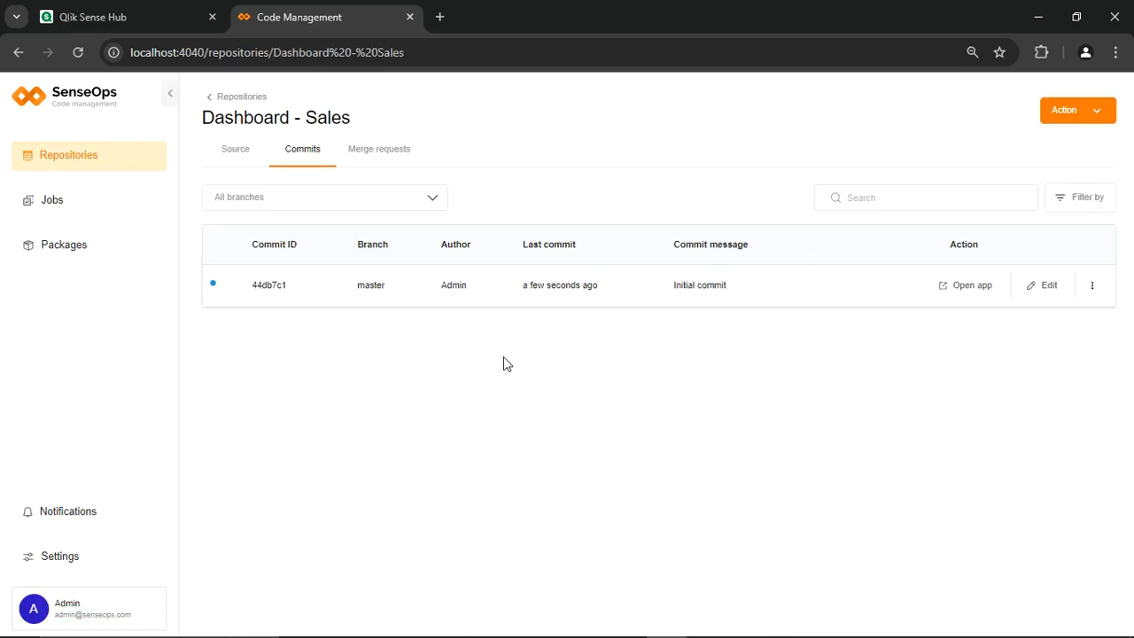
pyautogui.hotkey('alt', 'Left')
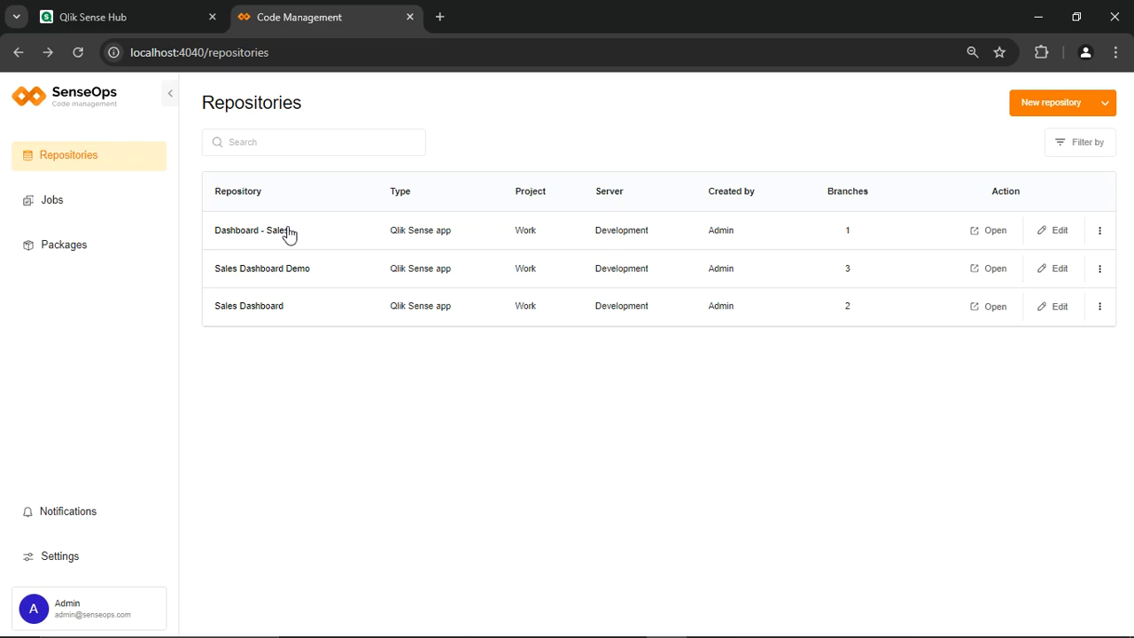
# Step: Start cloning the Dashboard - Sales repository from master's Initial commit, with branch name "Script change" and application name "Dev - A"
pyautogui.click(1101, 232)
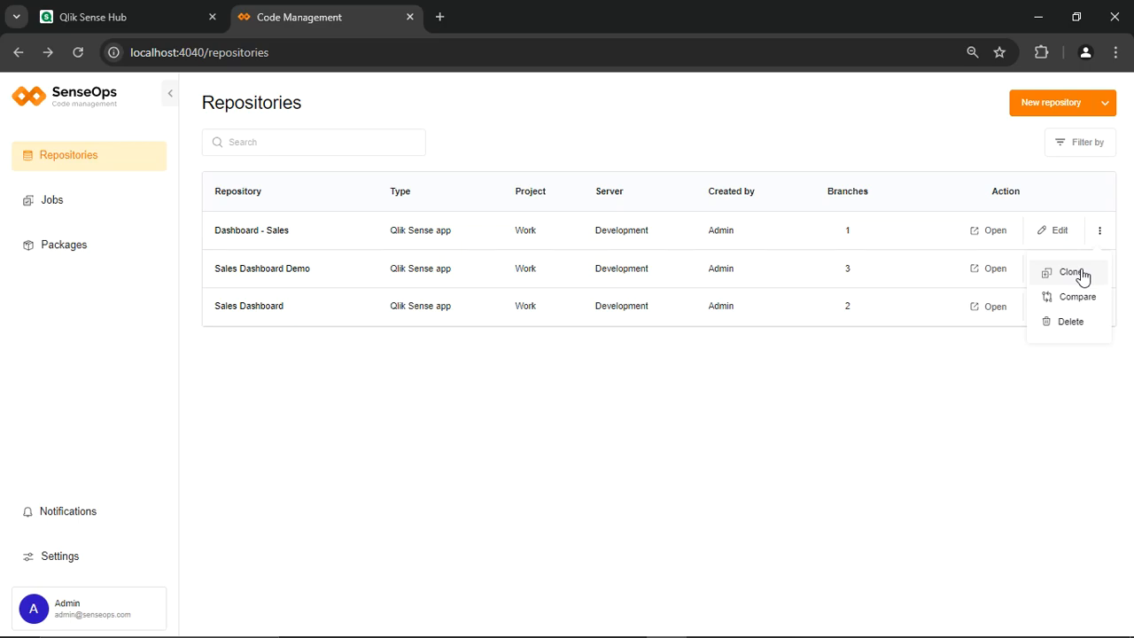
pyautogui.click(1086, 274)
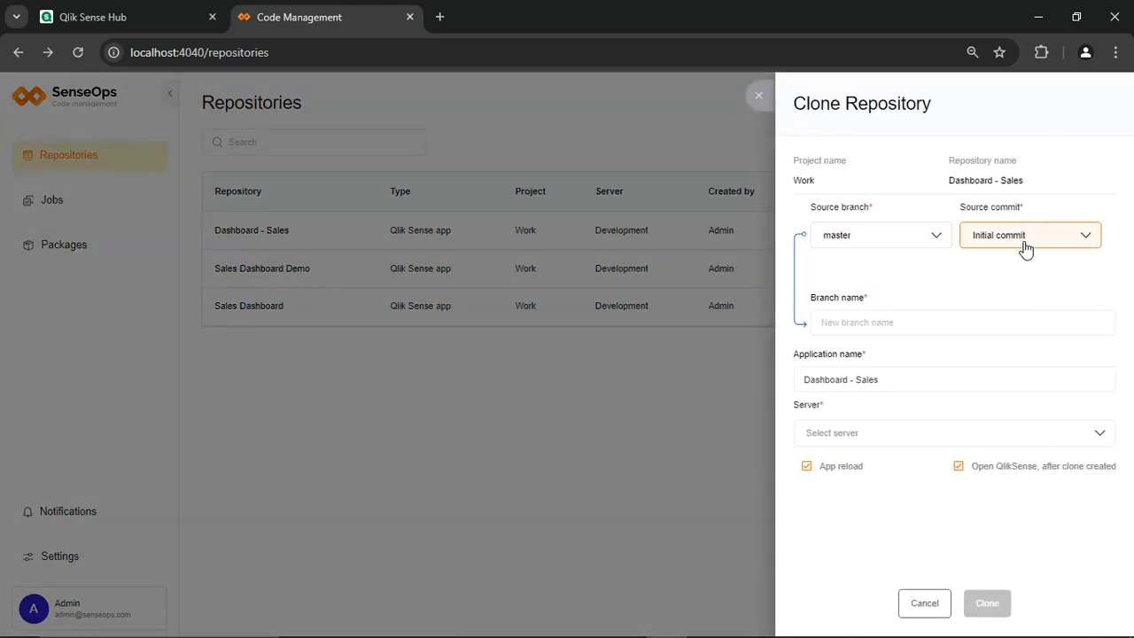
pyautogui.click(921, 328)
pyautogui.write('Script change')
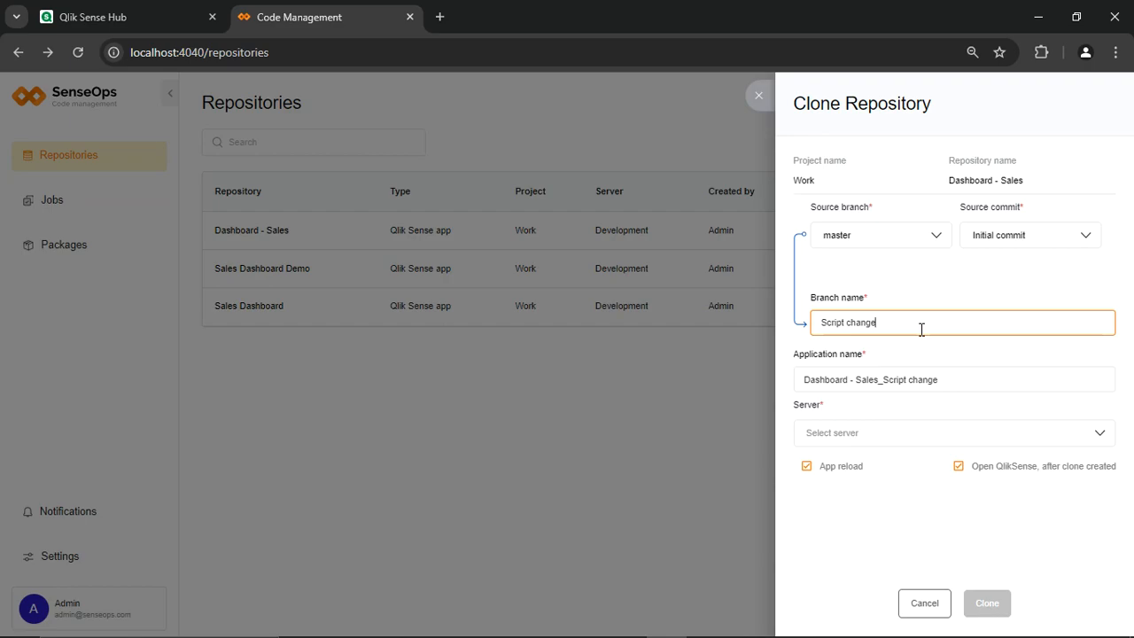
pyautogui.hotkey('ctrl', 'a')
pyautogui.moveTo(932, 379); pyautogui.dragTo(795, 388)
pyautogui.write('De')
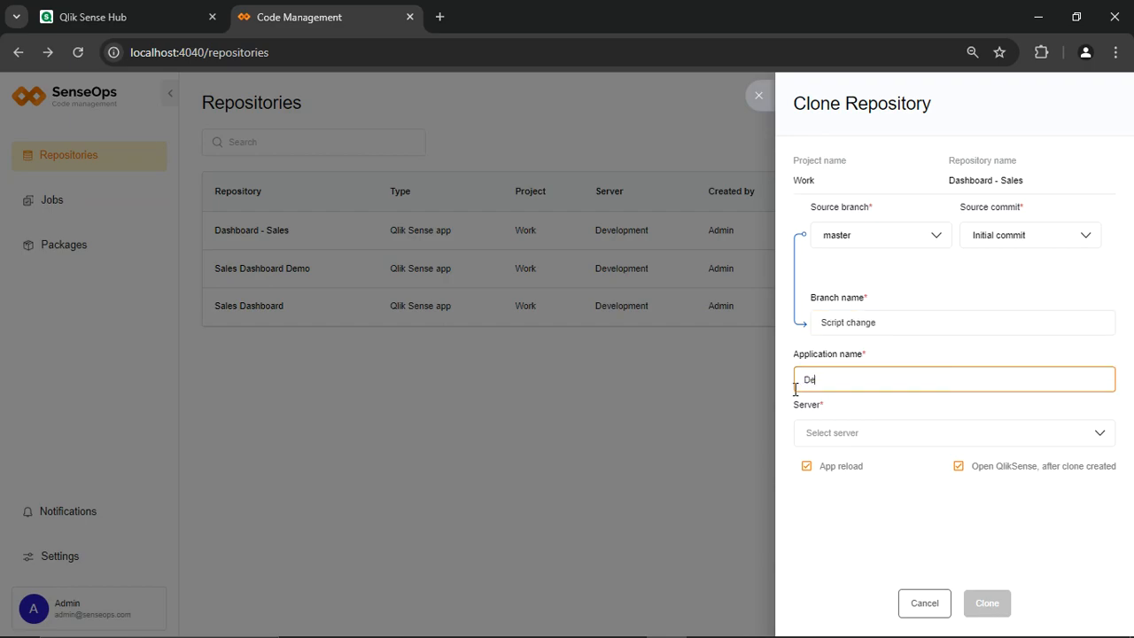
pyautogui.write('v - A')
# Step: Choose the Development server, turn off app reload and opening QlikSense after cloning, and create the clone
pyautogui.click(897, 433)
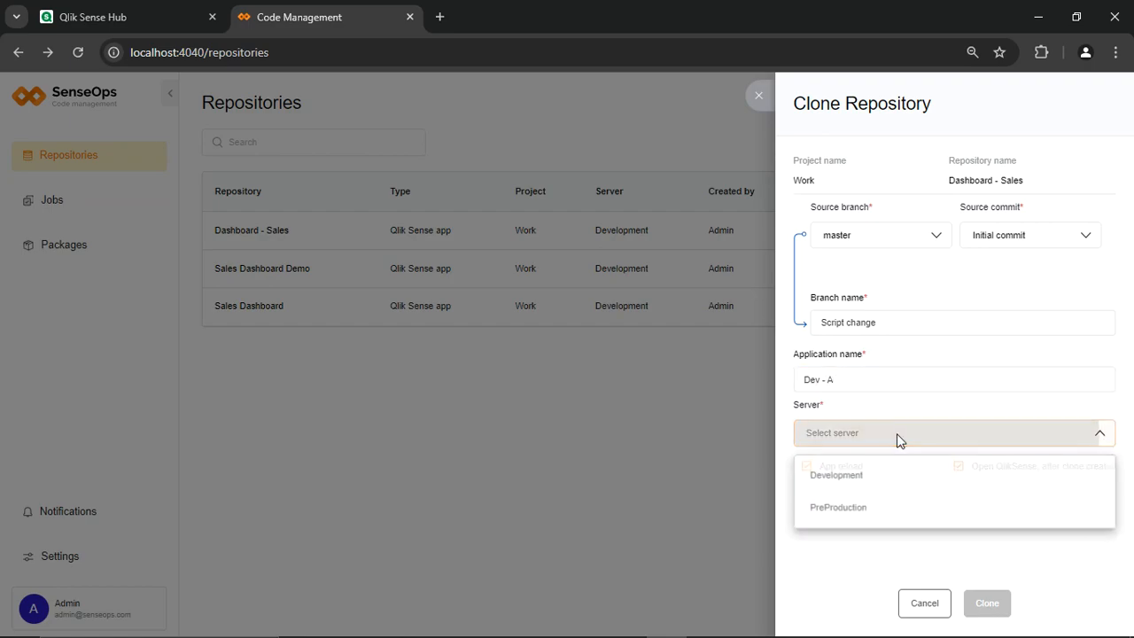
pyautogui.click(856, 473)
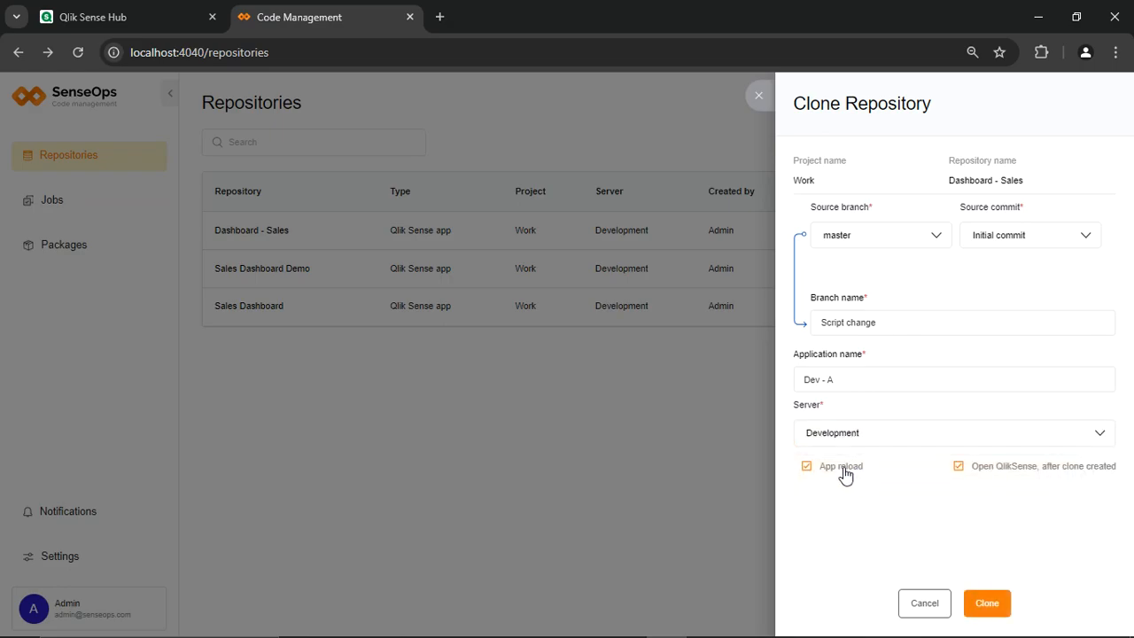
pyautogui.click(846, 474)
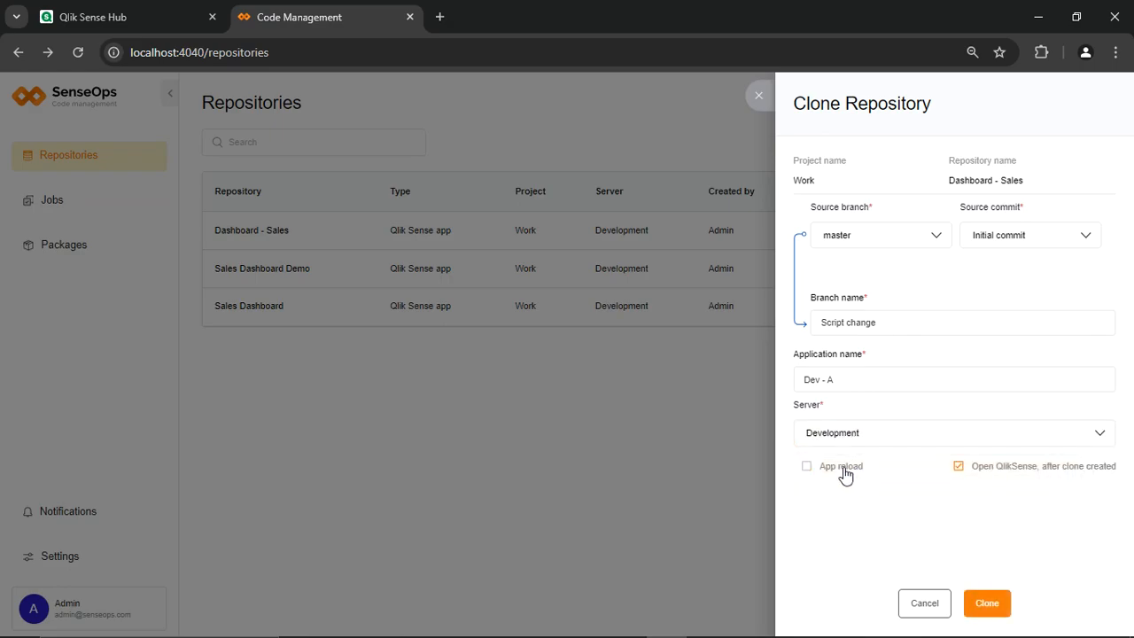
pyautogui.click(960, 472)
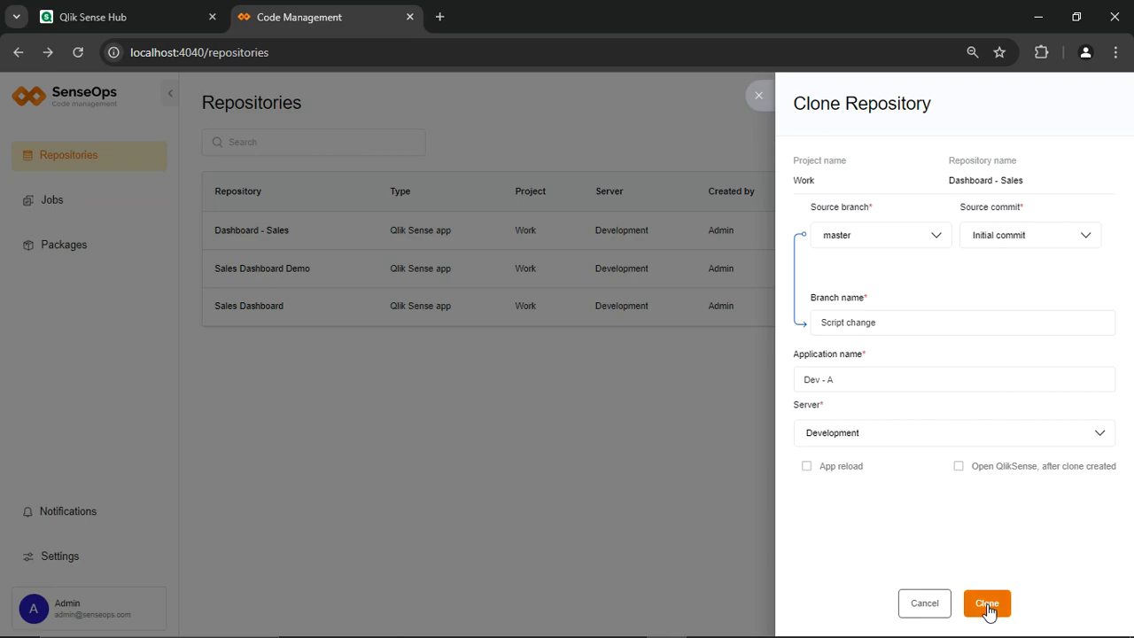
pyautogui.click(987, 606)
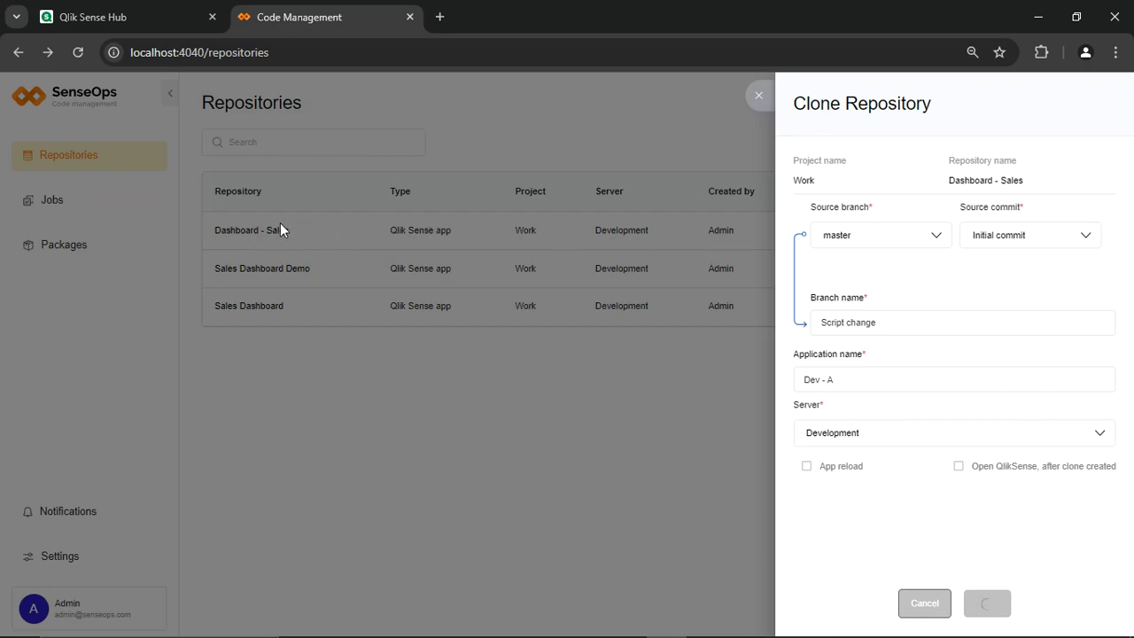
# Step: Refresh the Work apps in Qlik Sense Hub to check the clone, and view the Dashboard - Sales commits in Code Management
pyautogui.click(196, 18)
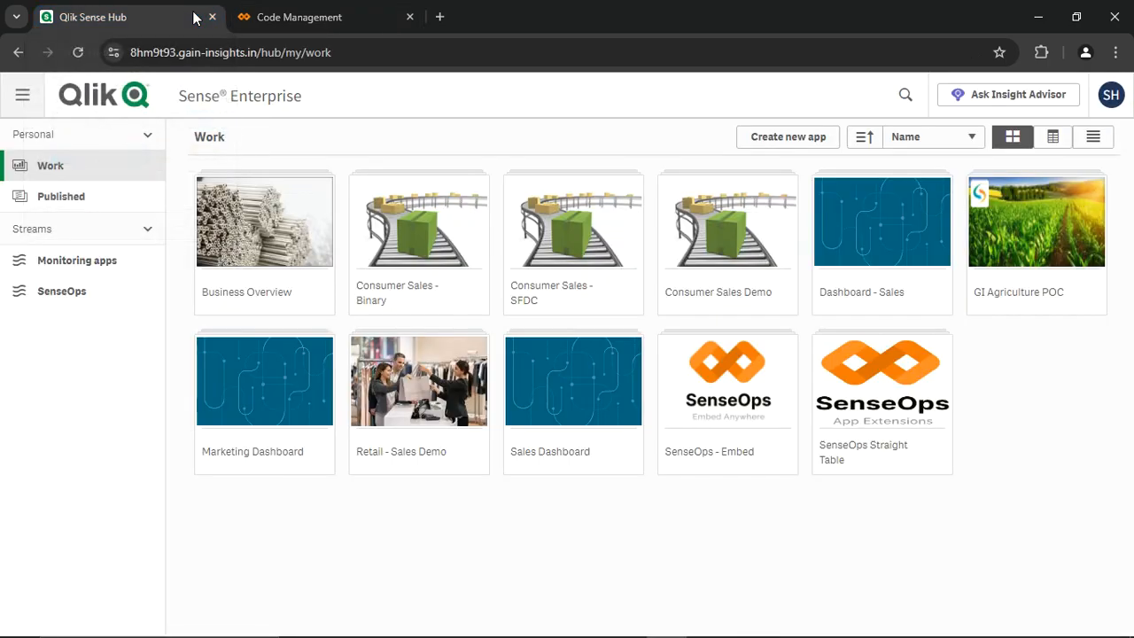
pyautogui.click(78, 53)
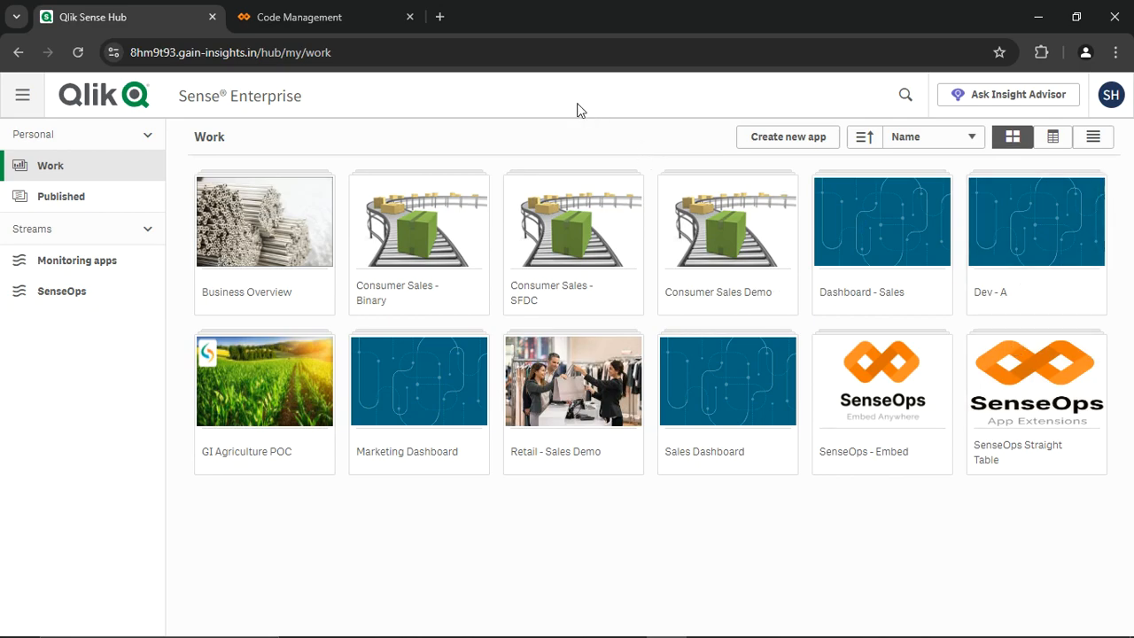
pyautogui.click(366, 19)
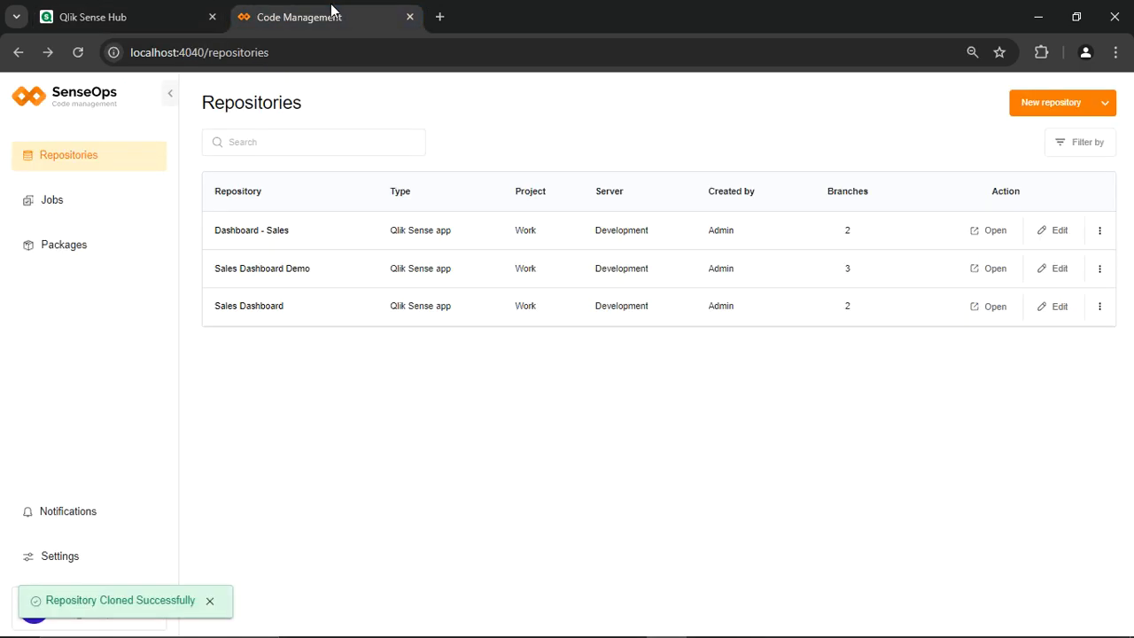
pyautogui.click(274, 232)
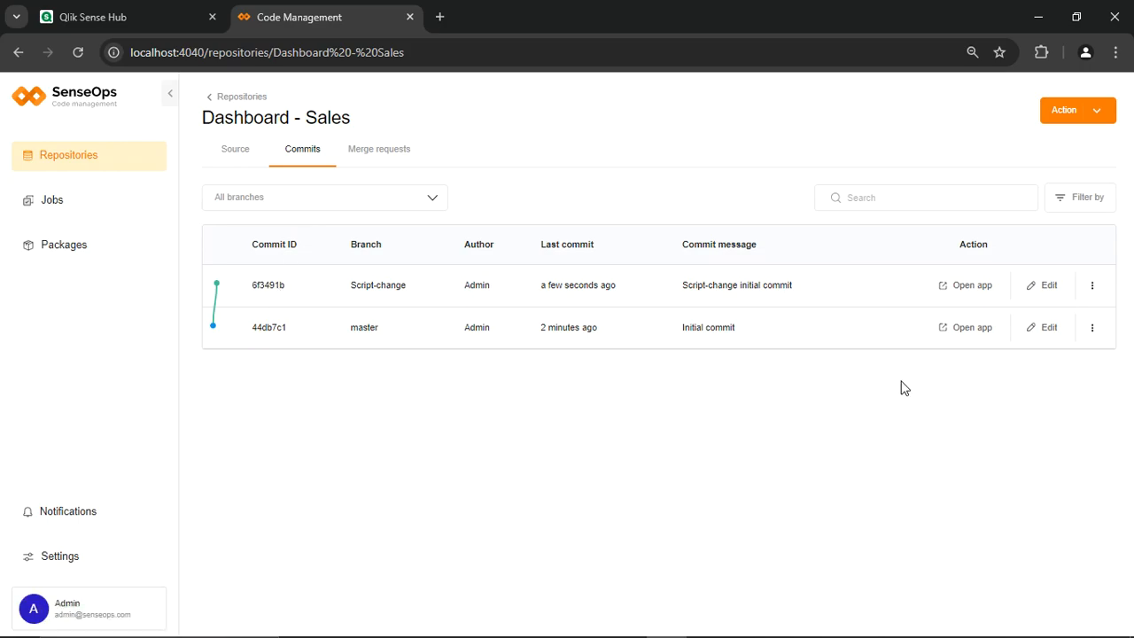
# Step: Open the Dev - A app from Qlik Sense Hub and show the Sales Data section in its data load editor
pyautogui.click(138, 15)
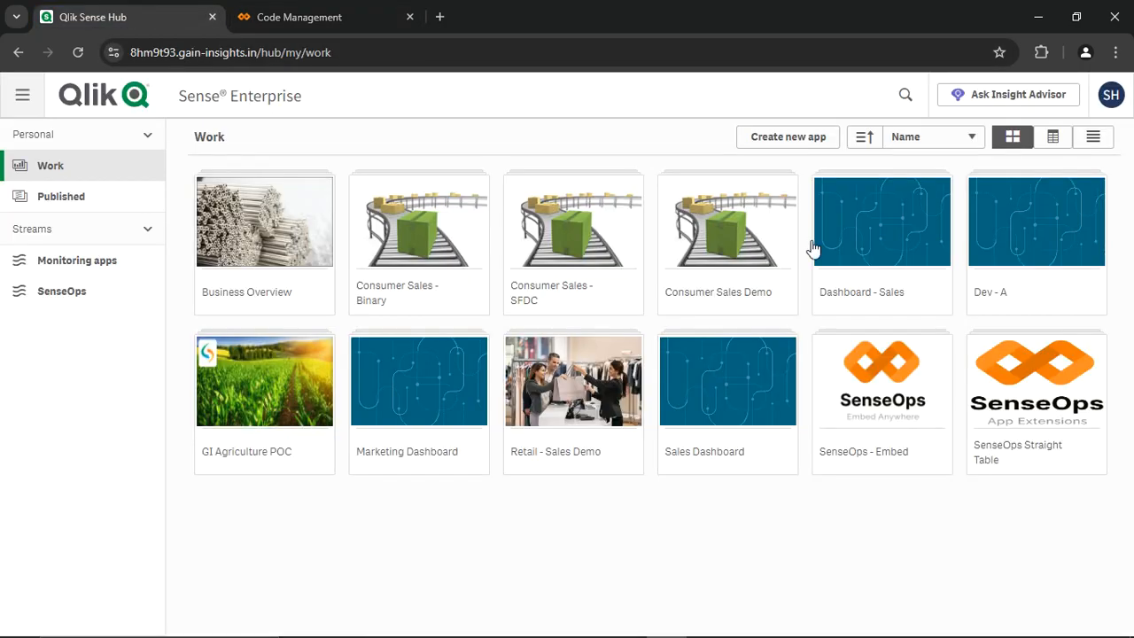
pyautogui.click(1055, 232)
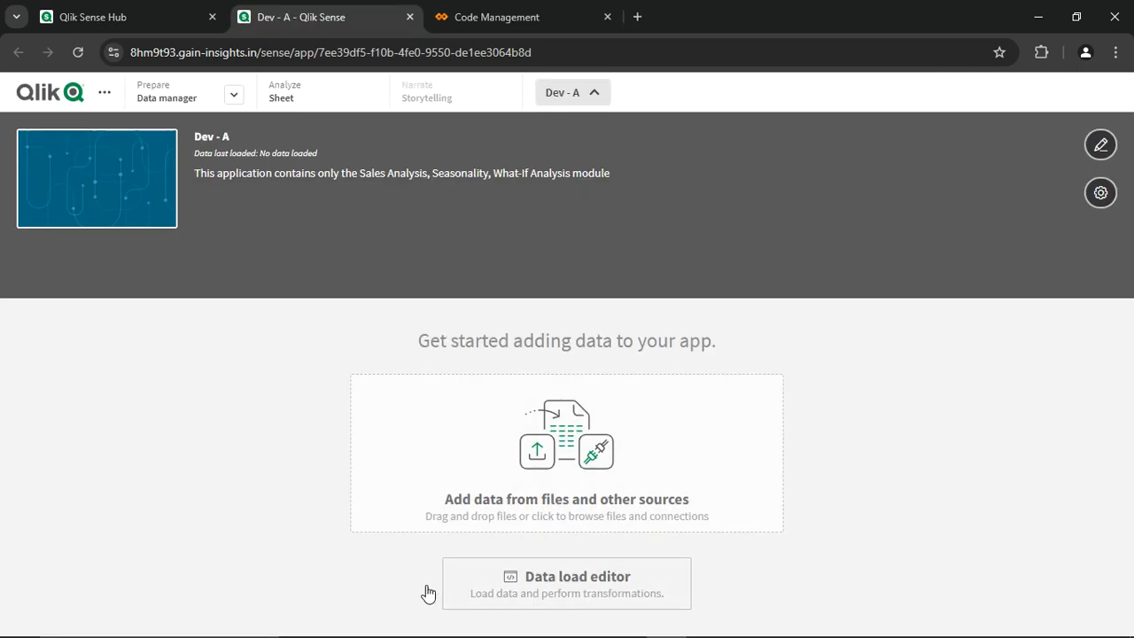
pyautogui.click(234, 95)
pyautogui.click(191, 165)
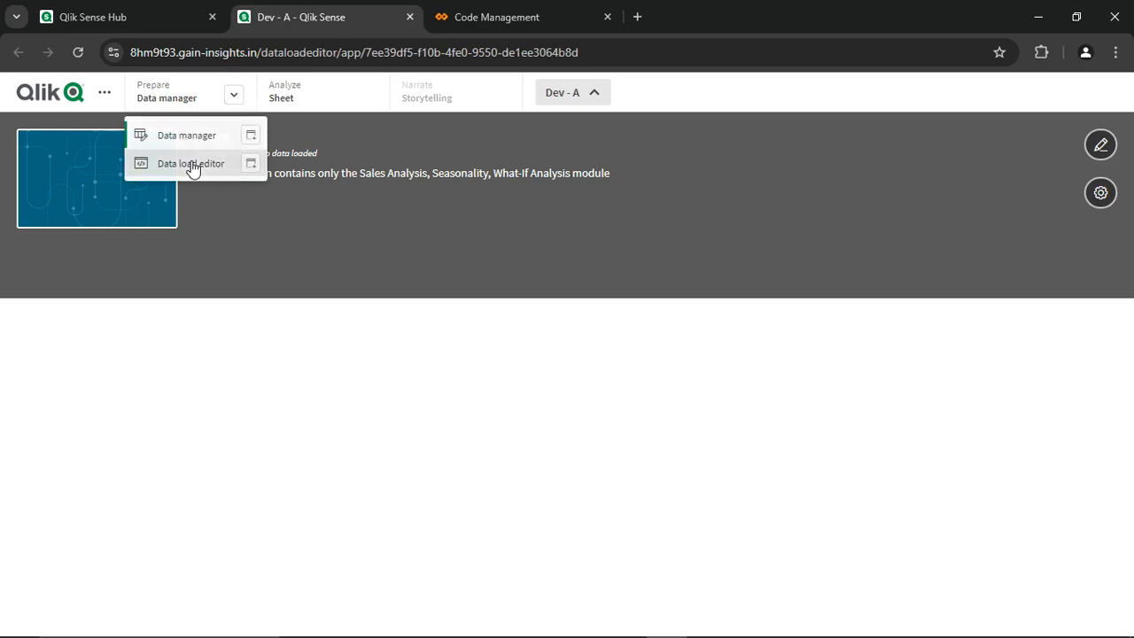
pyautogui.scroll(-1, 580, 516)
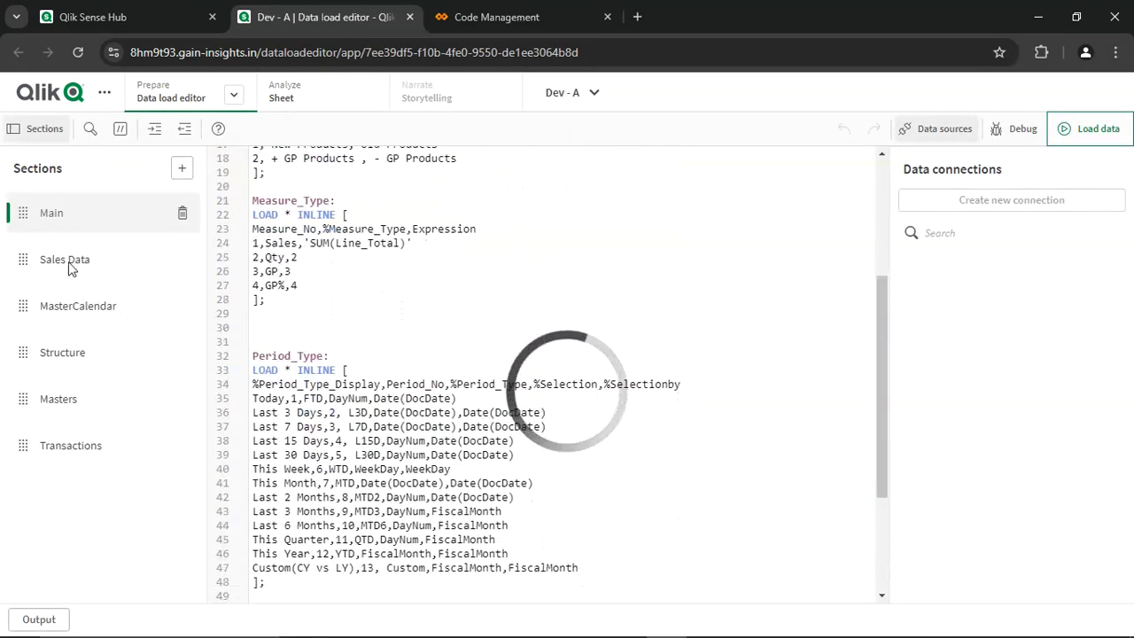
pyautogui.click(140, 277)
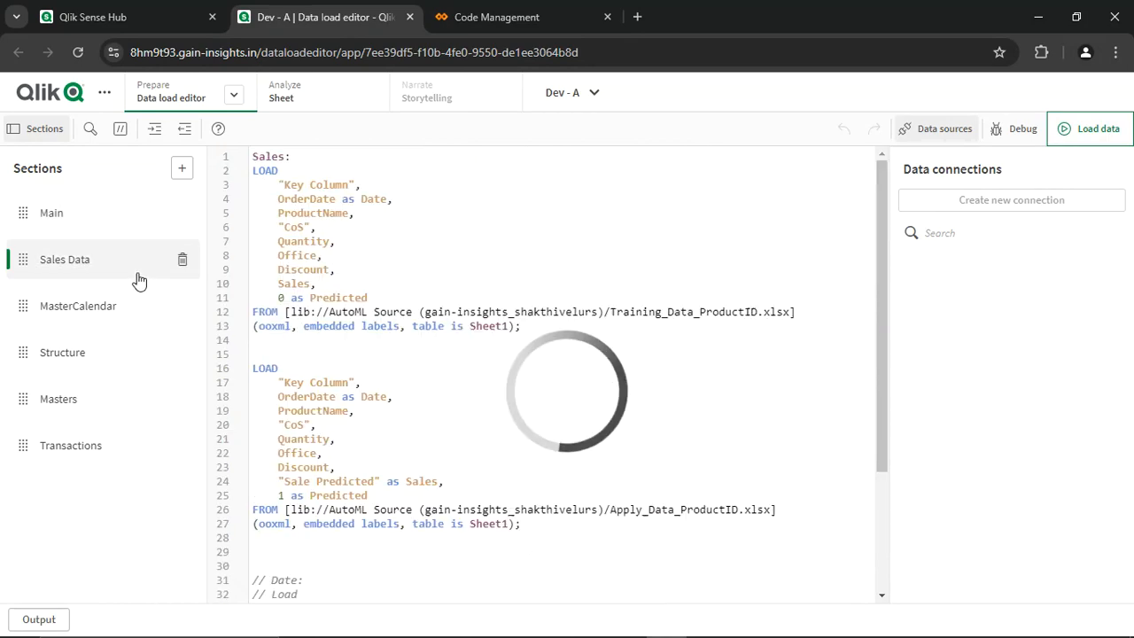
# Step: Add the table label "Prediction:" on line 15, directly above the second LOAD statement in the Sales Data script
pyautogui.scroll(-1, 290, 337)
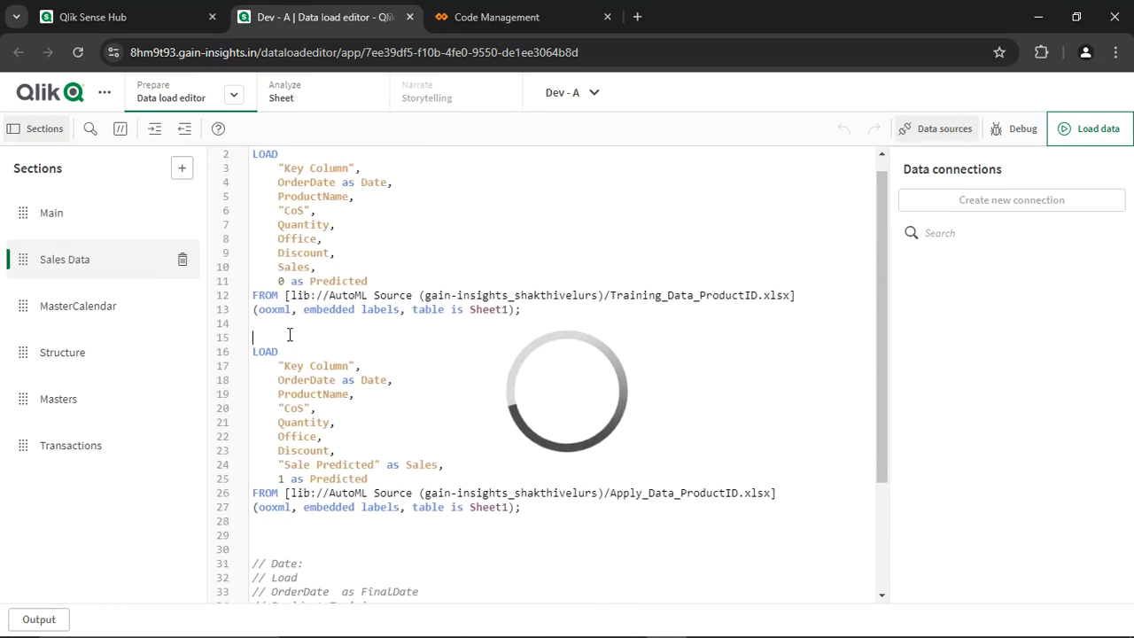
pyautogui.click(290, 337)
pyautogui.write('Prediction:')
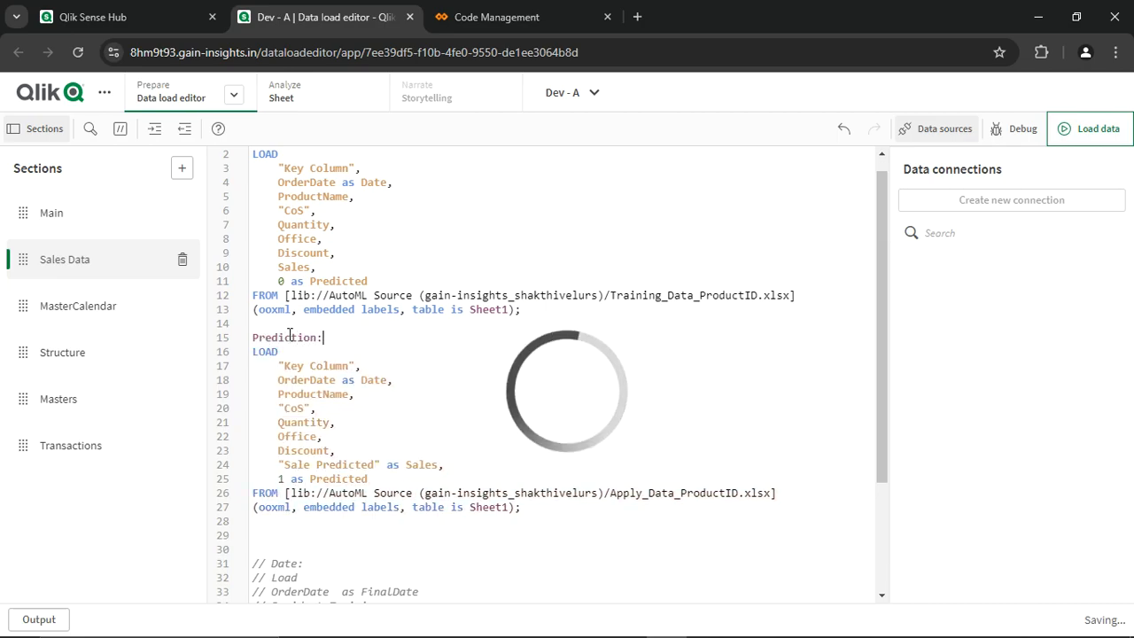
# Step: Delete the commented-out Date load block at the end of the Sales Data script
pyautogui.scroll(-5, 384, 416)
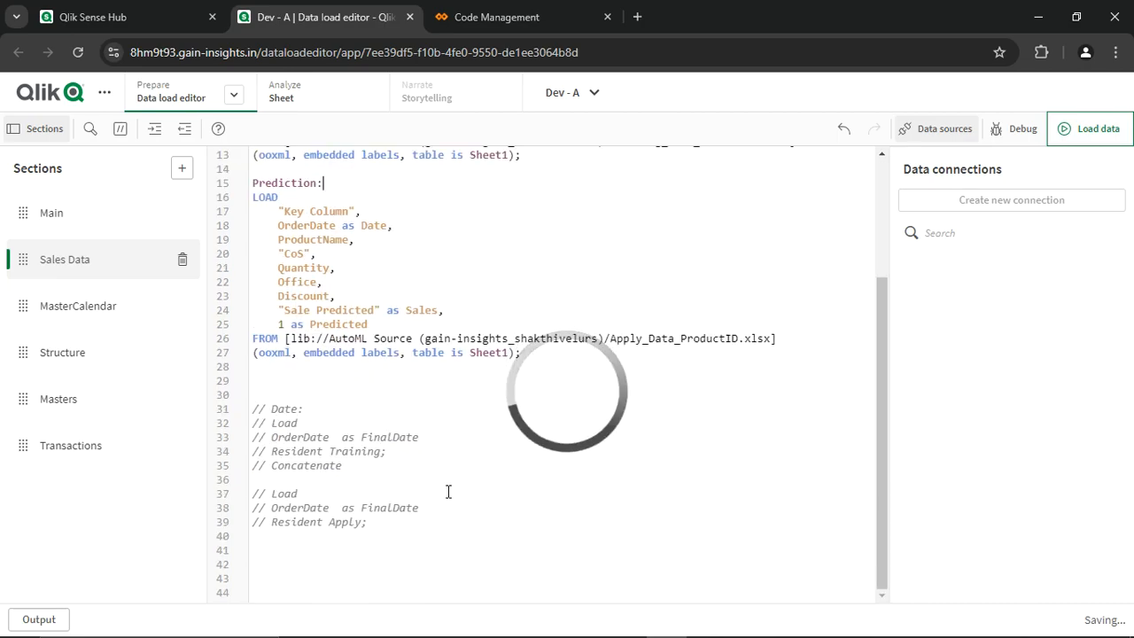
pyautogui.click(421, 529)
pyautogui.moveTo(421, 529); pyautogui.dragTo(222, 400)
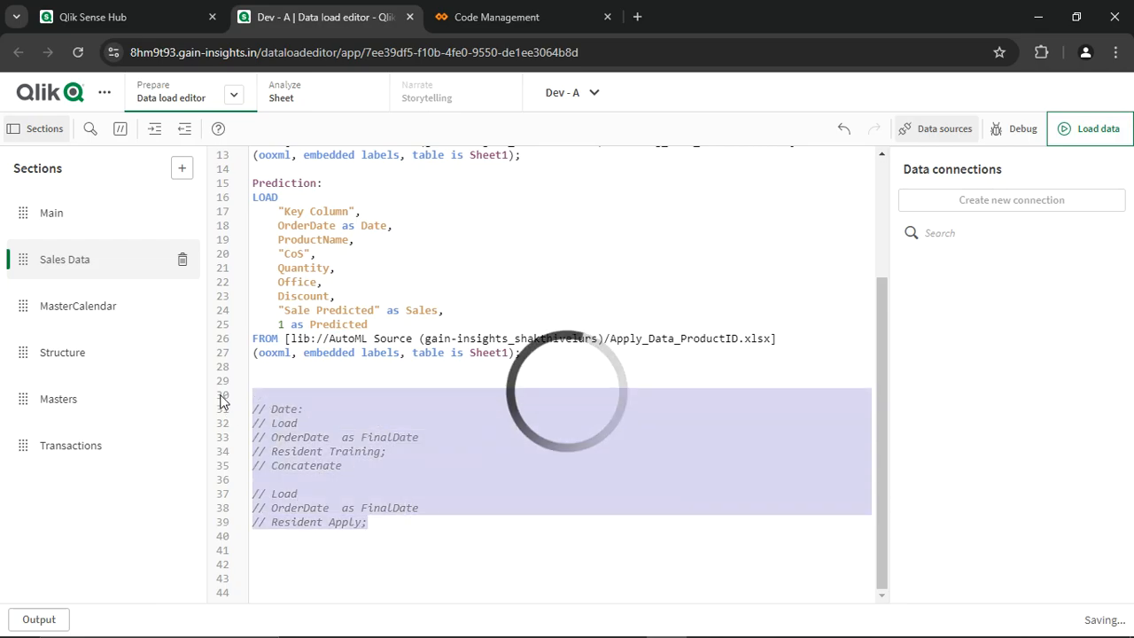
pyautogui.press('Delete')
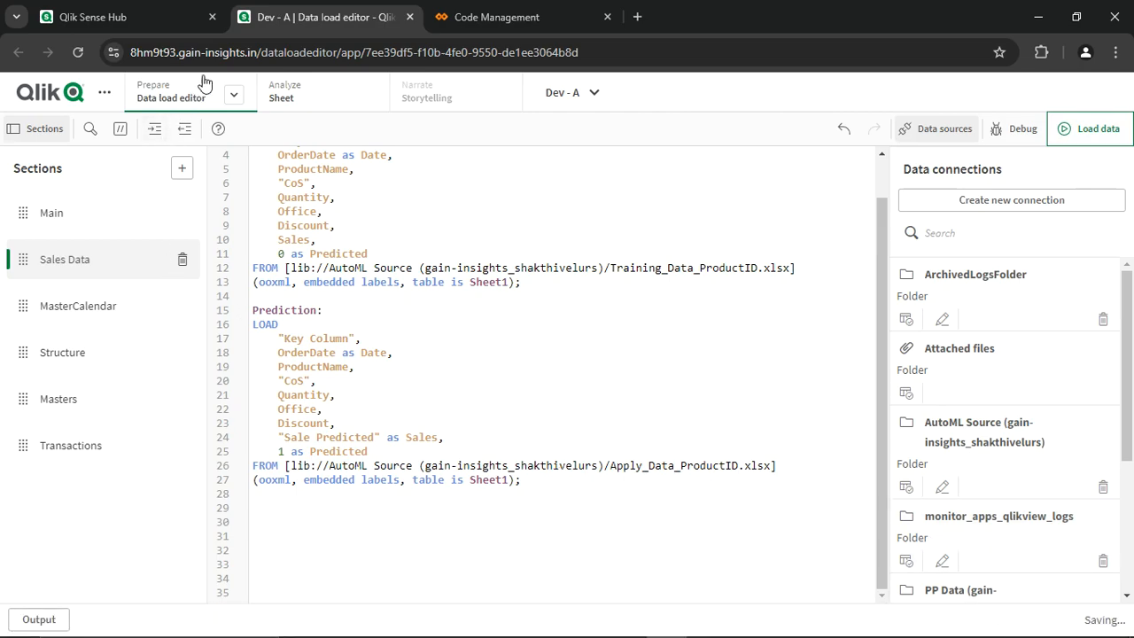
# Step: Close the Dev - A app and commit the Script-change branch in Code Management with the message "Script changed"
pyautogui.click(168, 7)
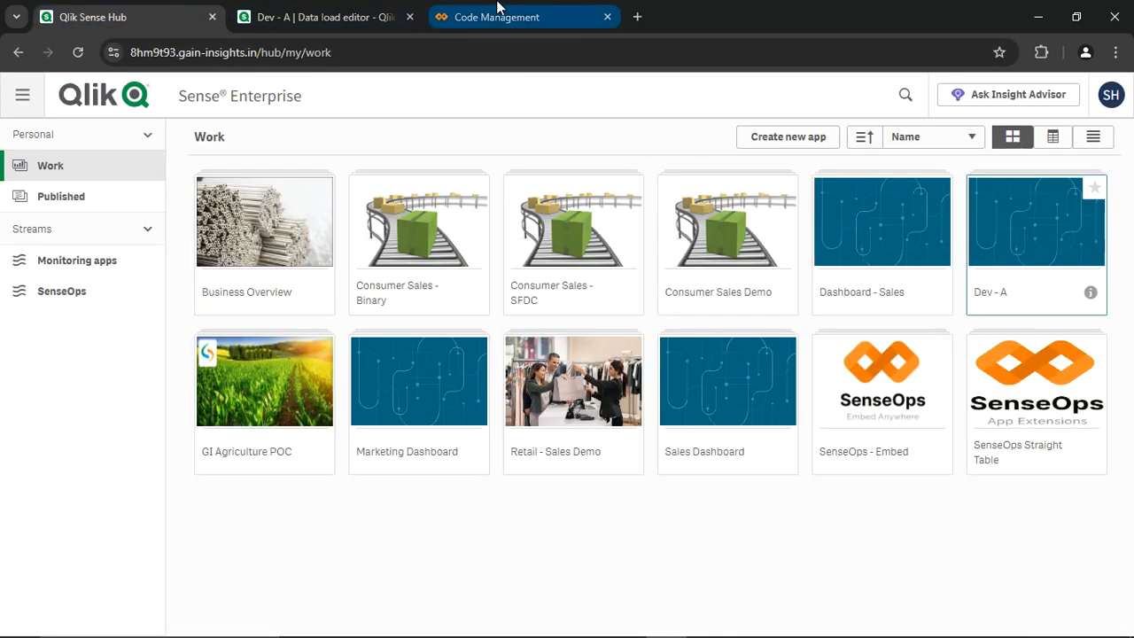
pyautogui.click(410, 17)
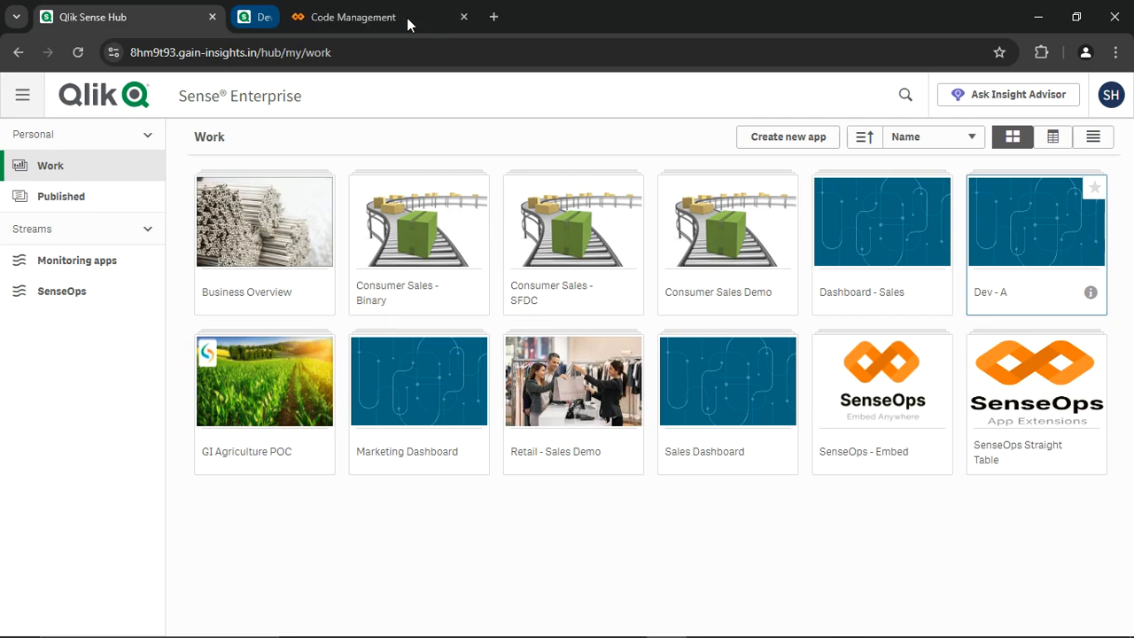
pyautogui.click(358, 7)
pyautogui.click(1093, 286)
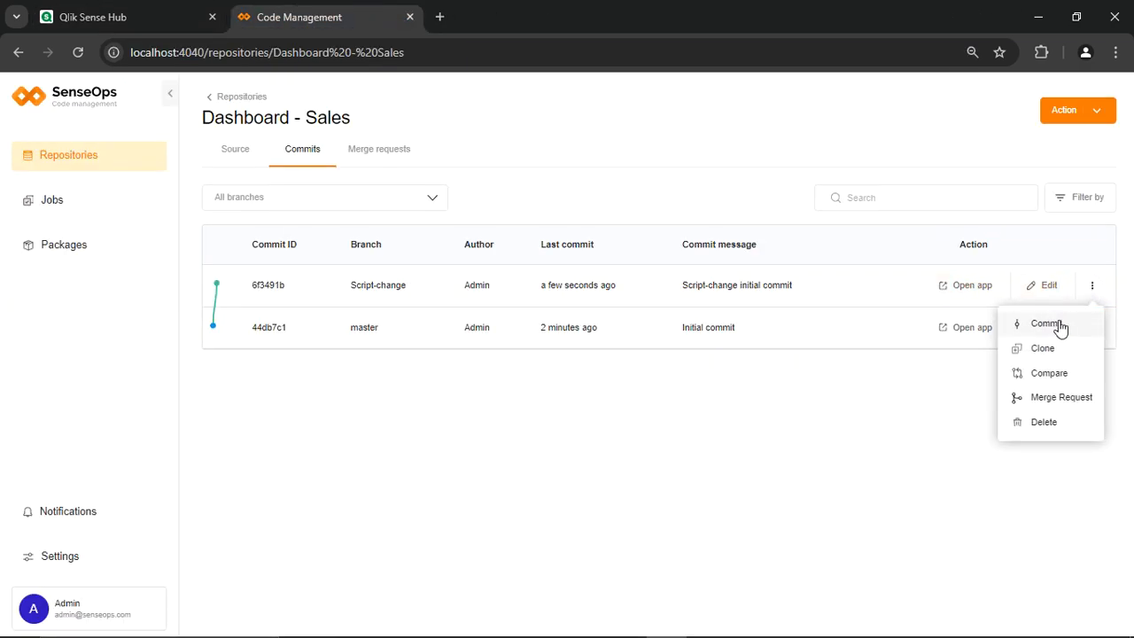
pyautogui.click(1068, 326)
pyautogui.click(608, 383)
pyautogui.write('Script changes')
pyautogui.click(763, 445)
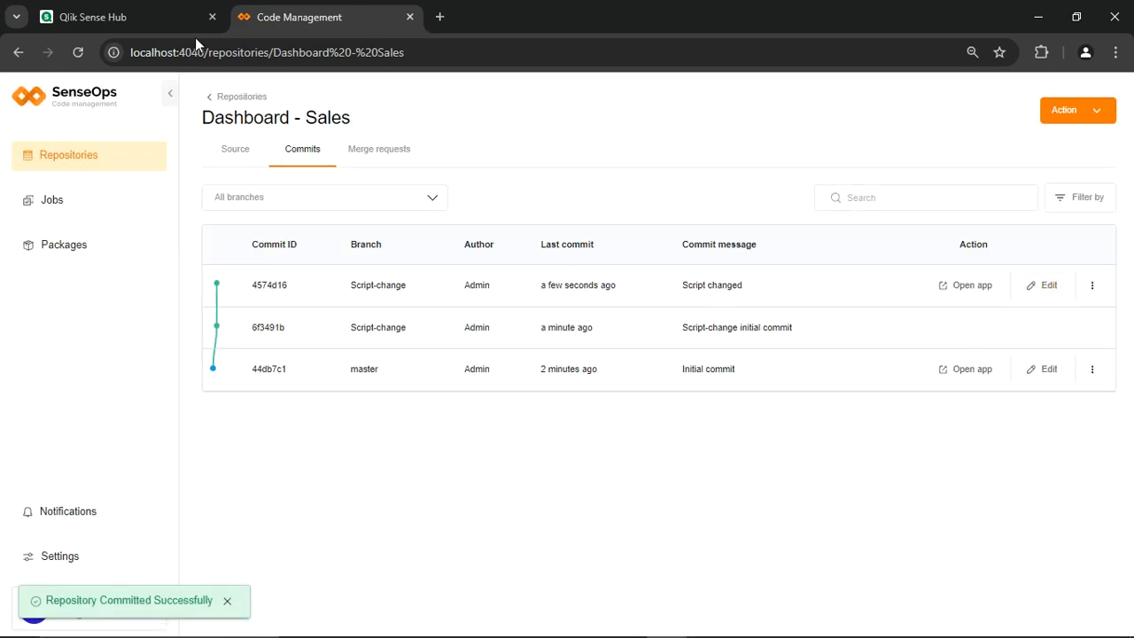
# Step: Start another clone of the Dashboard - Sales repository from master, with branch name "UI Change" and application name "Dev - B"
pyautogui.click(237, 99)
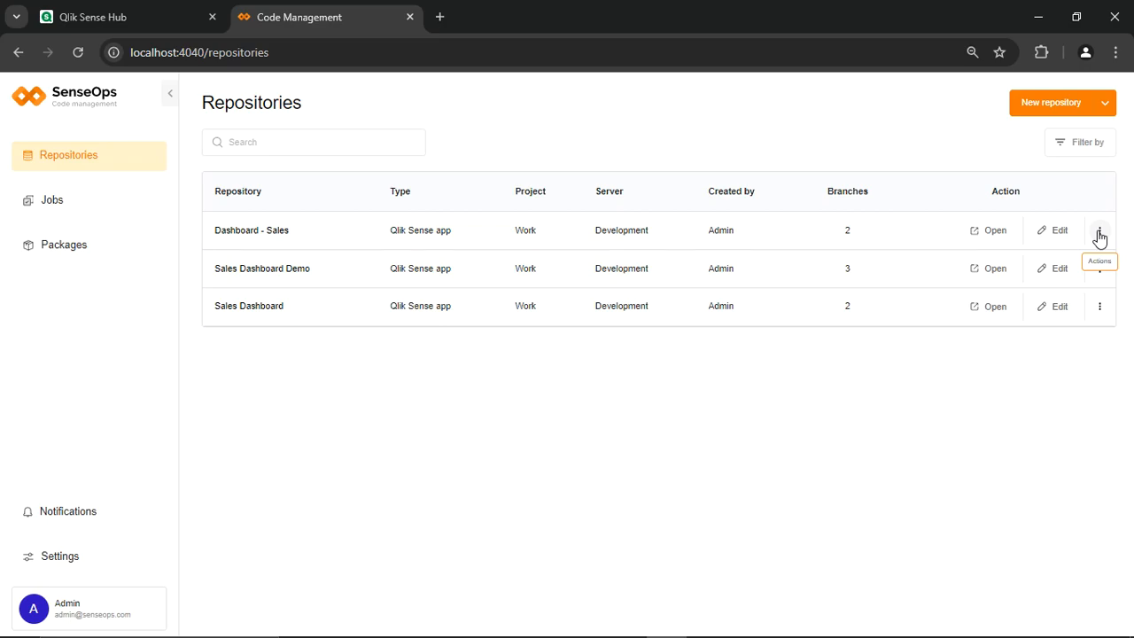
pyautogui.click(1100, 236)
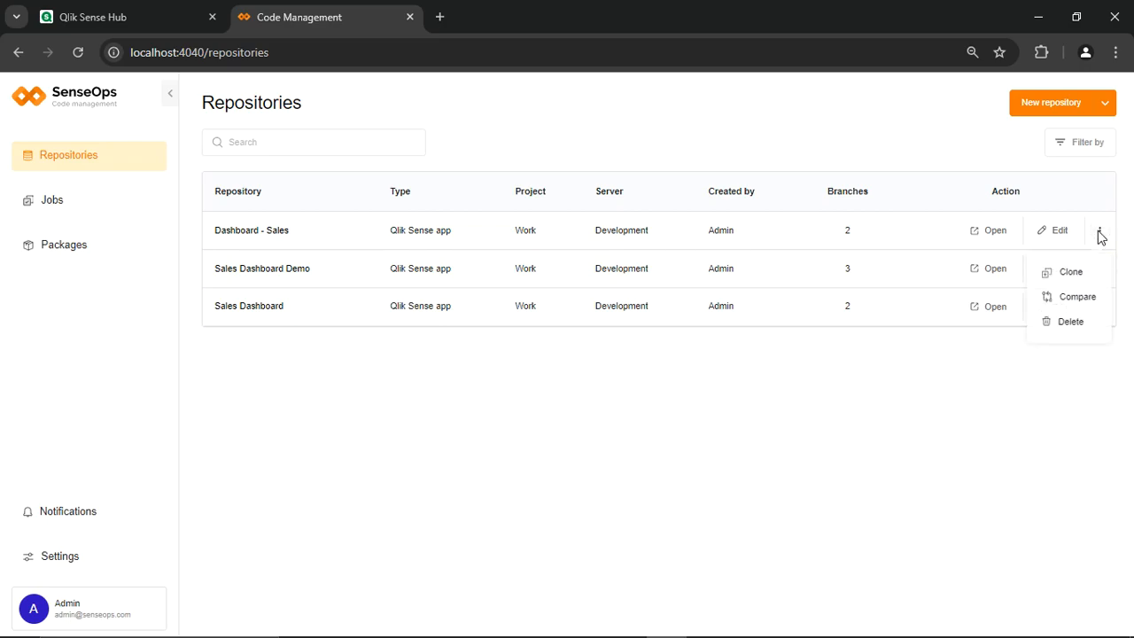
pyautogui.click(1069, 275)
pyautogui.click(966, 318)
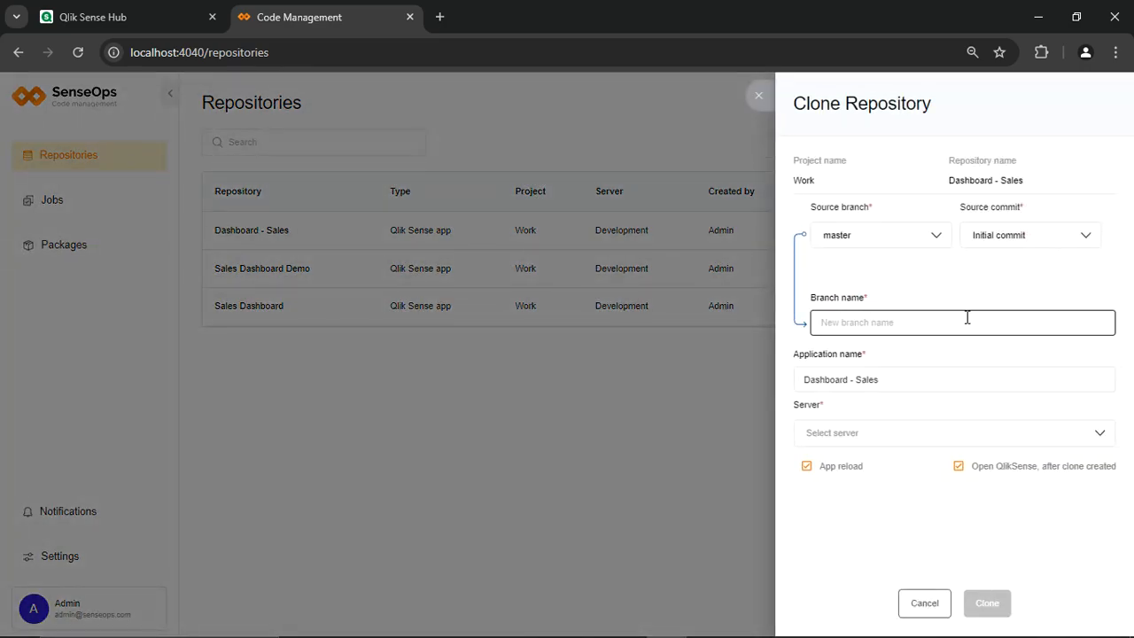
pyautogui.write('UI CHna')
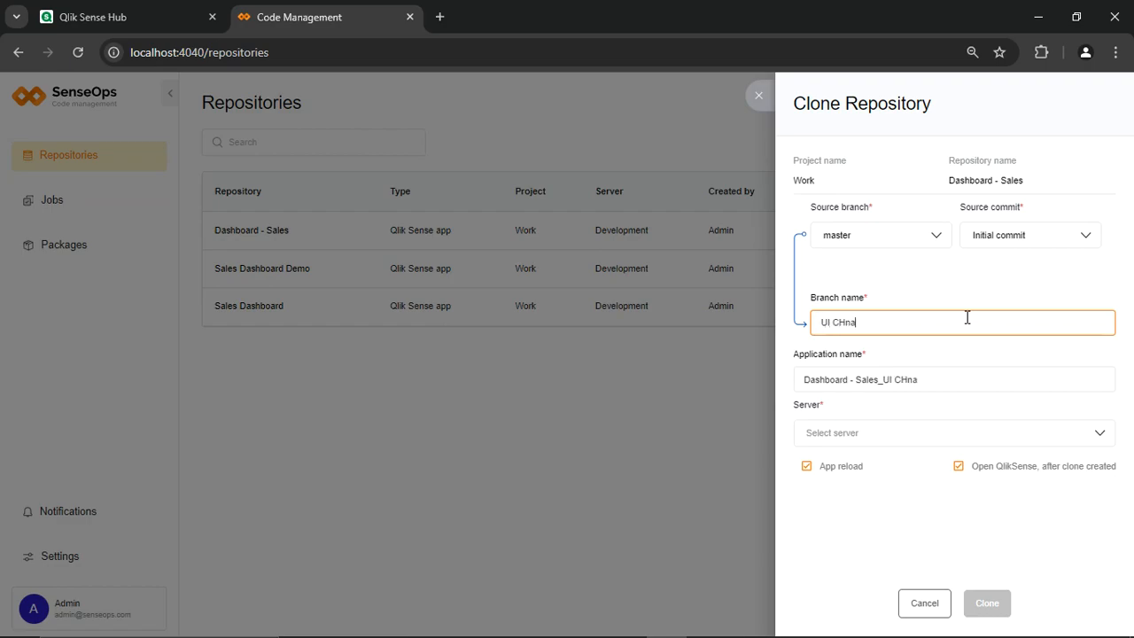
pyautogui.press('BackSpace')
pyautogui.press('BackSpace')
pyautogui.write('hange')
pyautogui.click(966, 373)
pyautogui.hotkey('ctrl', 'a')
pyautogui.write('De')
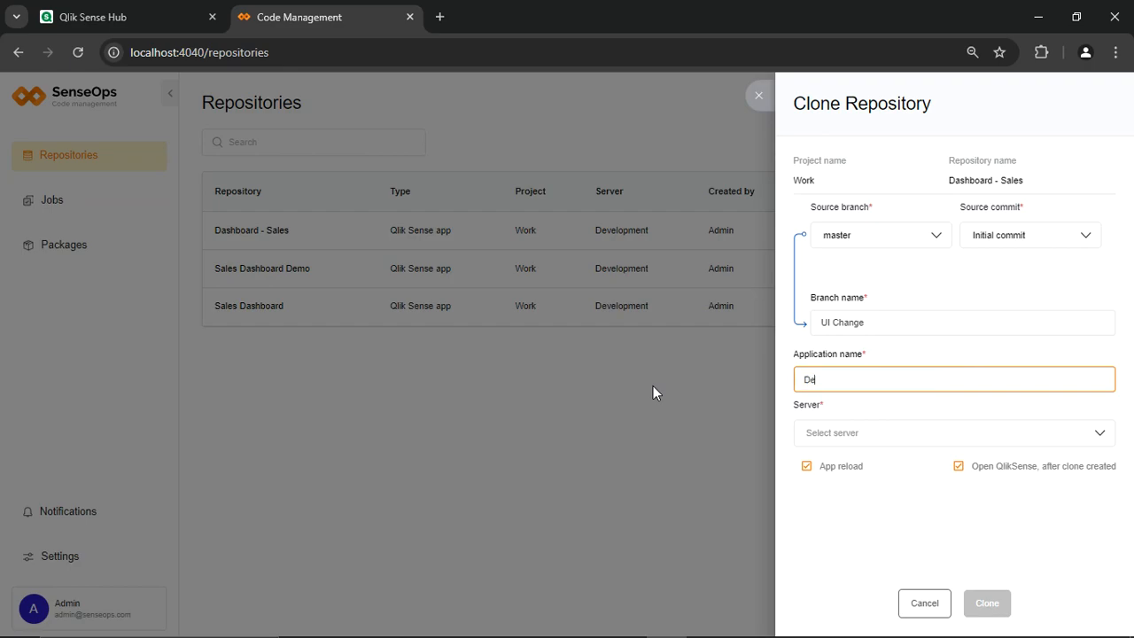
pyautogui.write('v - B')
# Step: Choose the Development server, turn off opening QlikSense after cloning, keep app reload on, and create the Dev - B clone
pyautogui.click(892, 443)
pyautogui.click(891, 444)
pyautogui.click(894, 440)
pyautogui.click(887, 445)
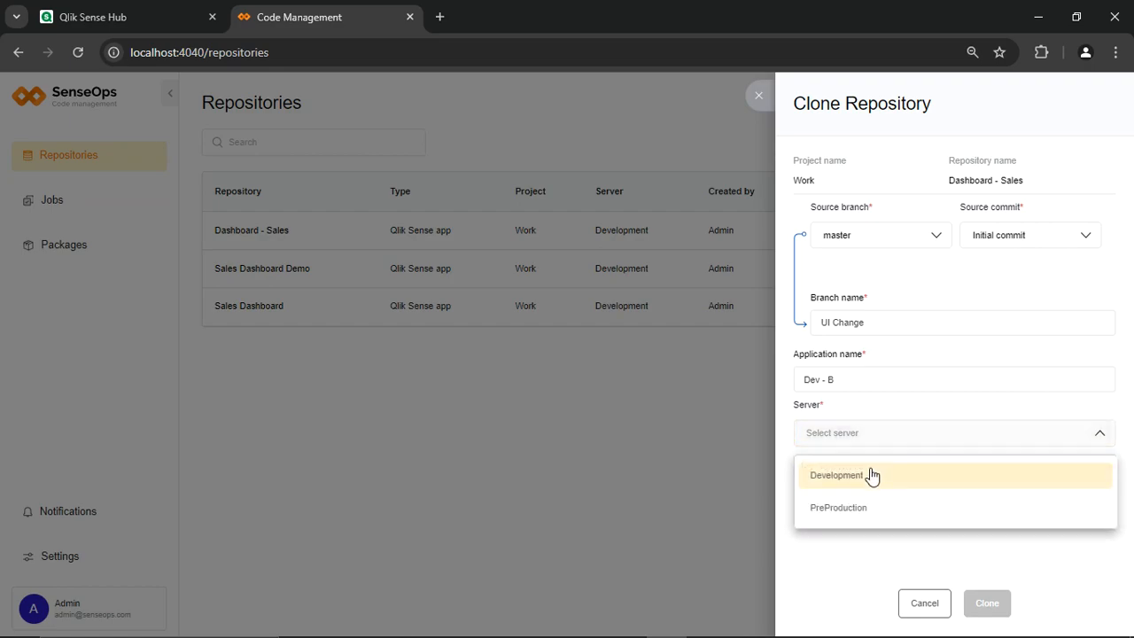
pyautogui.click(871, 476)
pyautogui.click(958, 470)
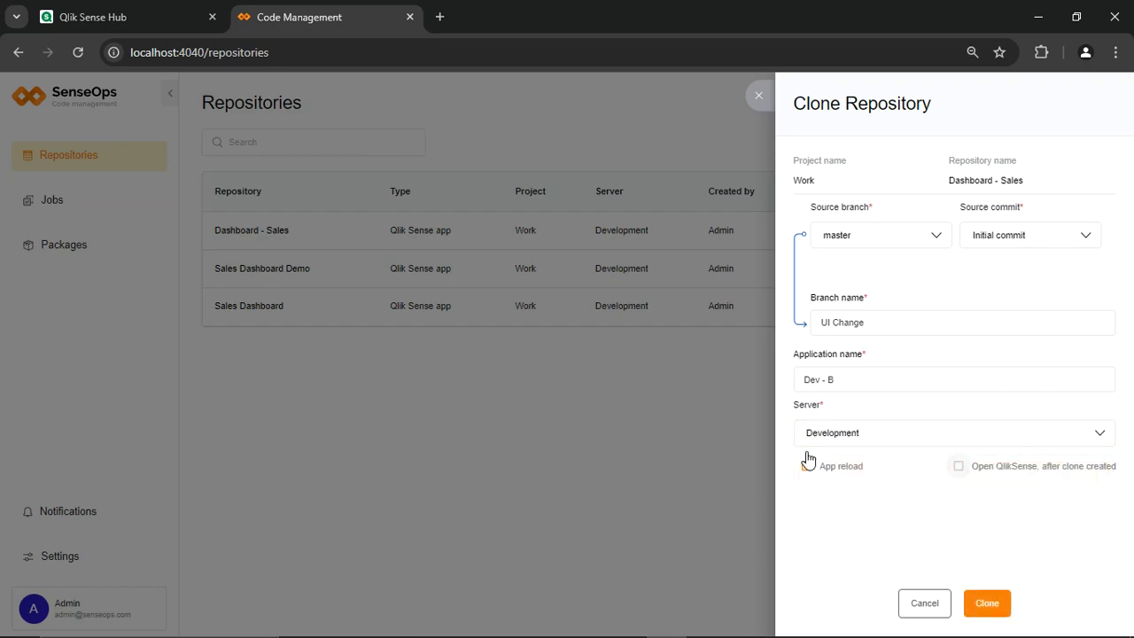
pyautogui.click(989, 605)
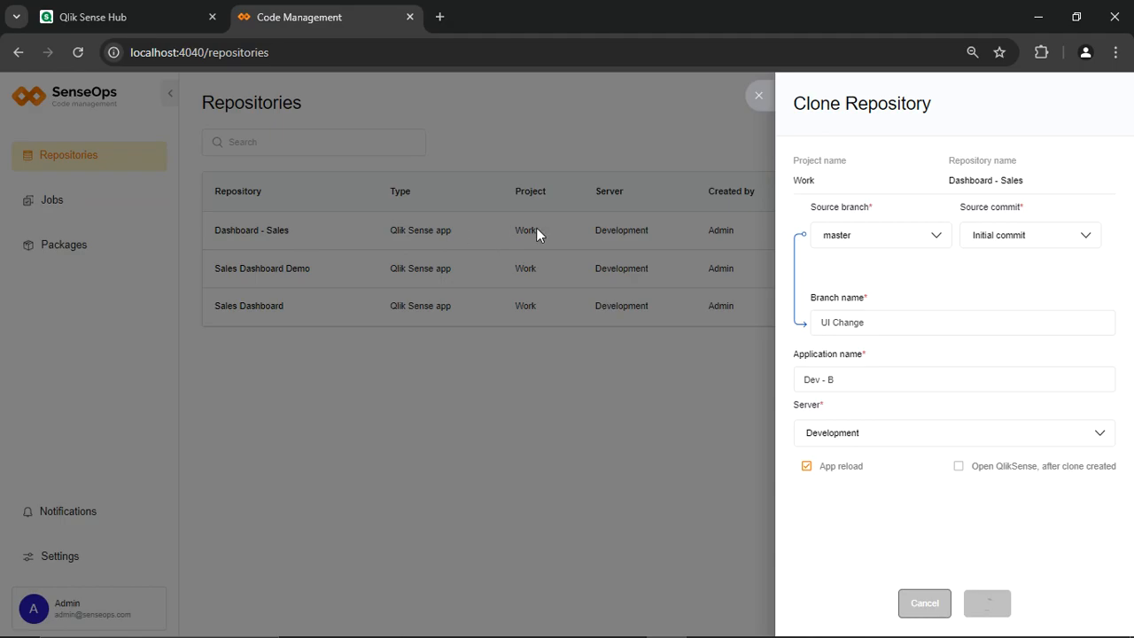
# Step: Refresh the Qlik Sense Hub, open the Dev - B app, and open the Dashboard - Sales repository in Code Management
pyautogui.click(155, 7)
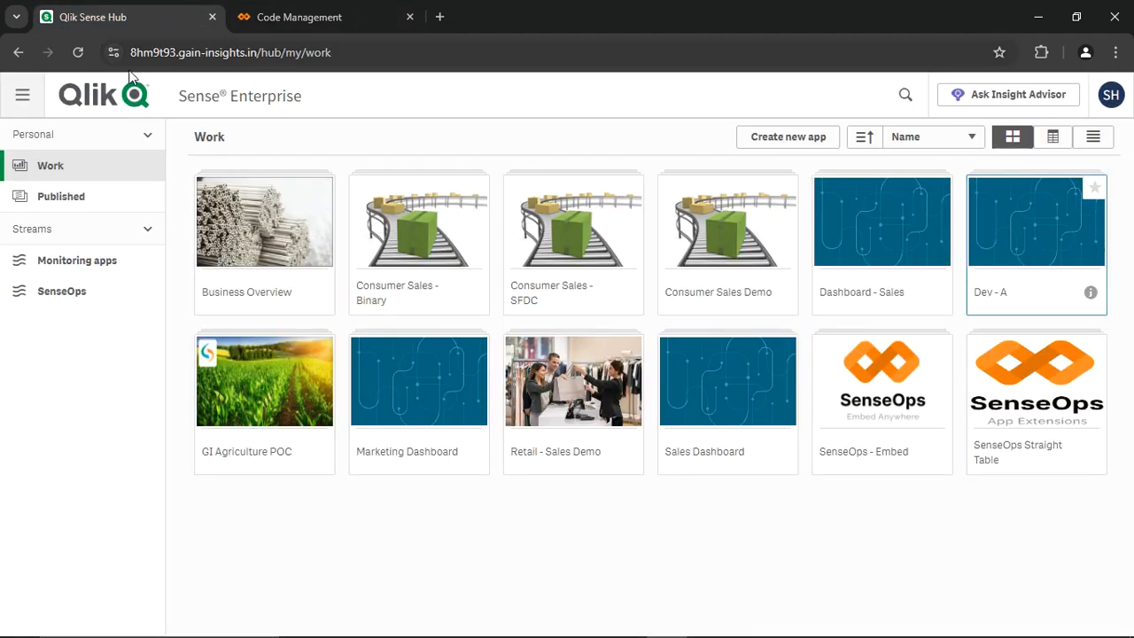
pyautogui.click(81, 52)
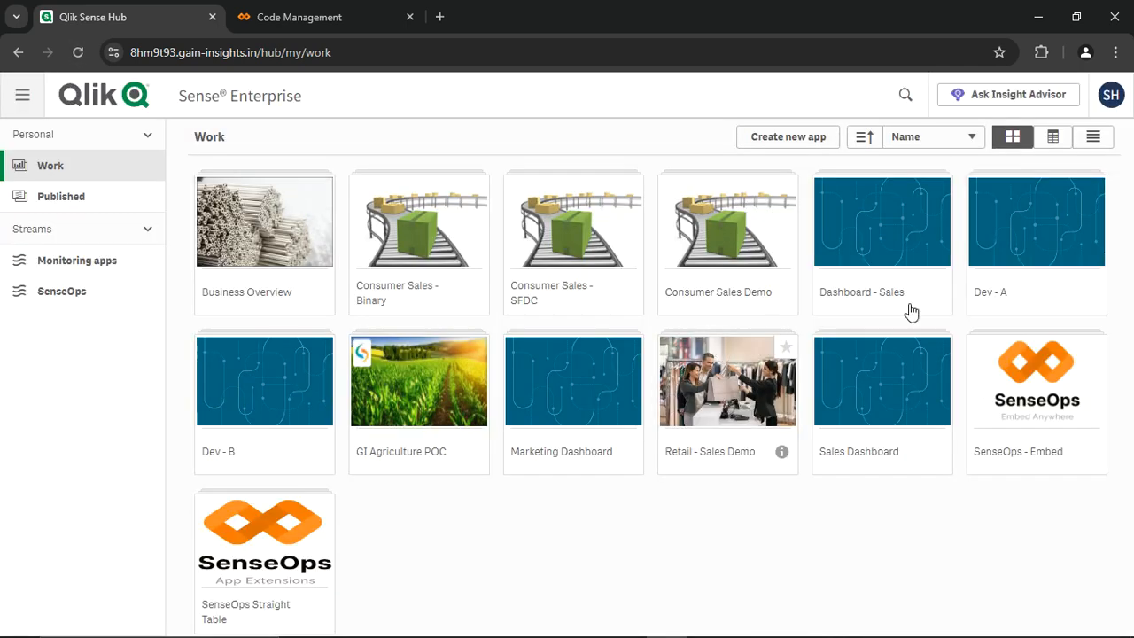
pyautogui.click(275, 399)
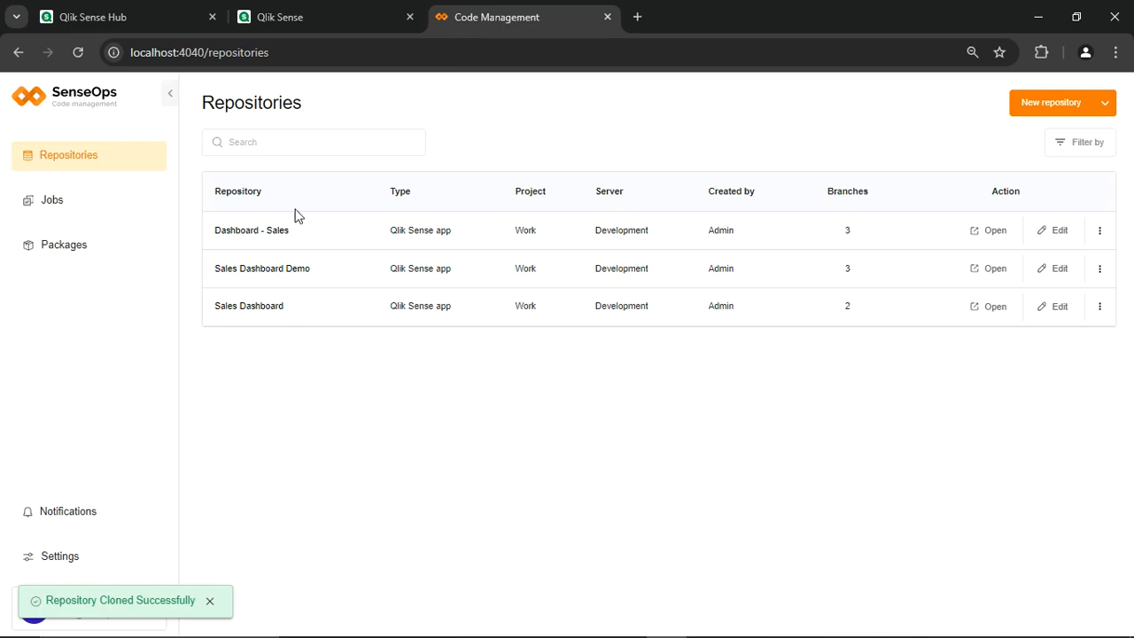
pyautogui.click(267, 231)
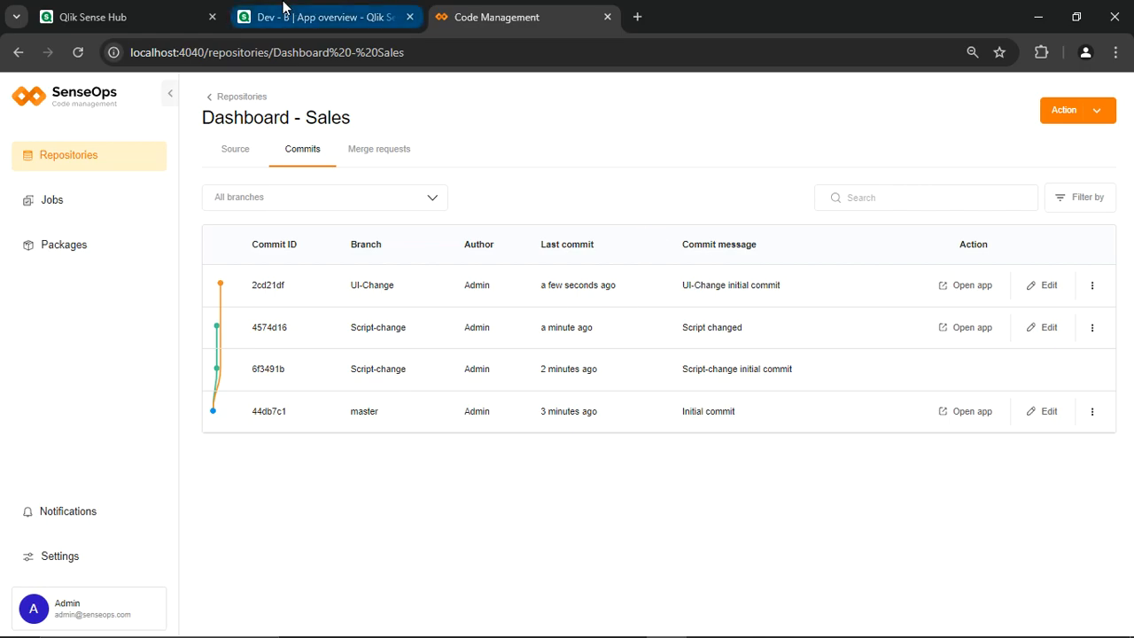
# Step: Return to the Dev - B app, create a new sheet titled "Table", and open it
pyautogui.click(283, 8)
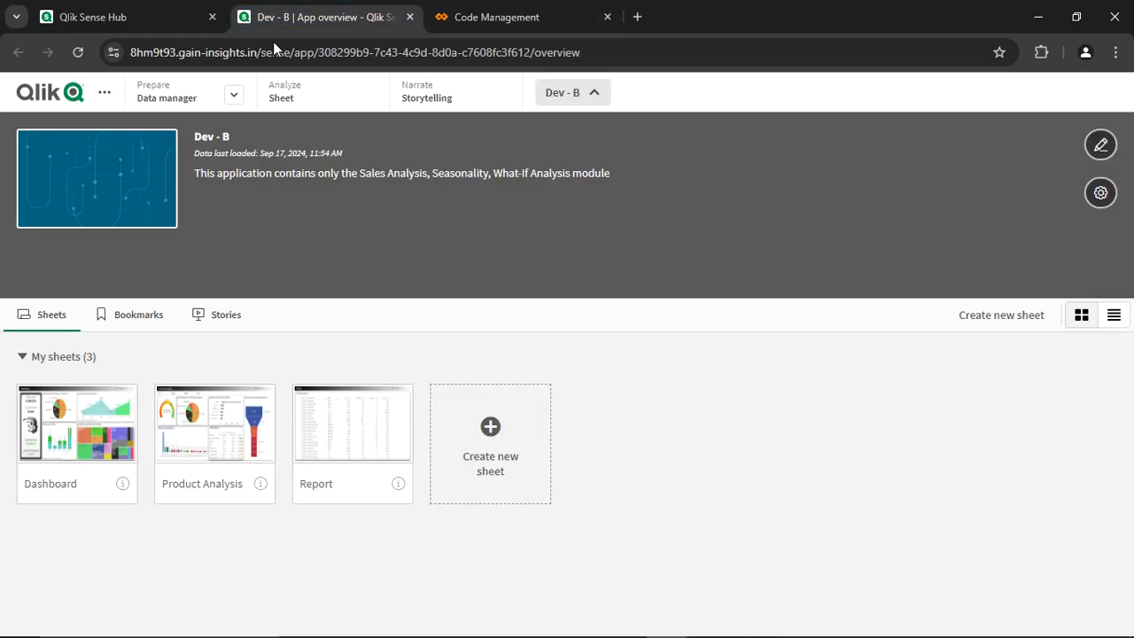
pyautogui.click(544, 429)
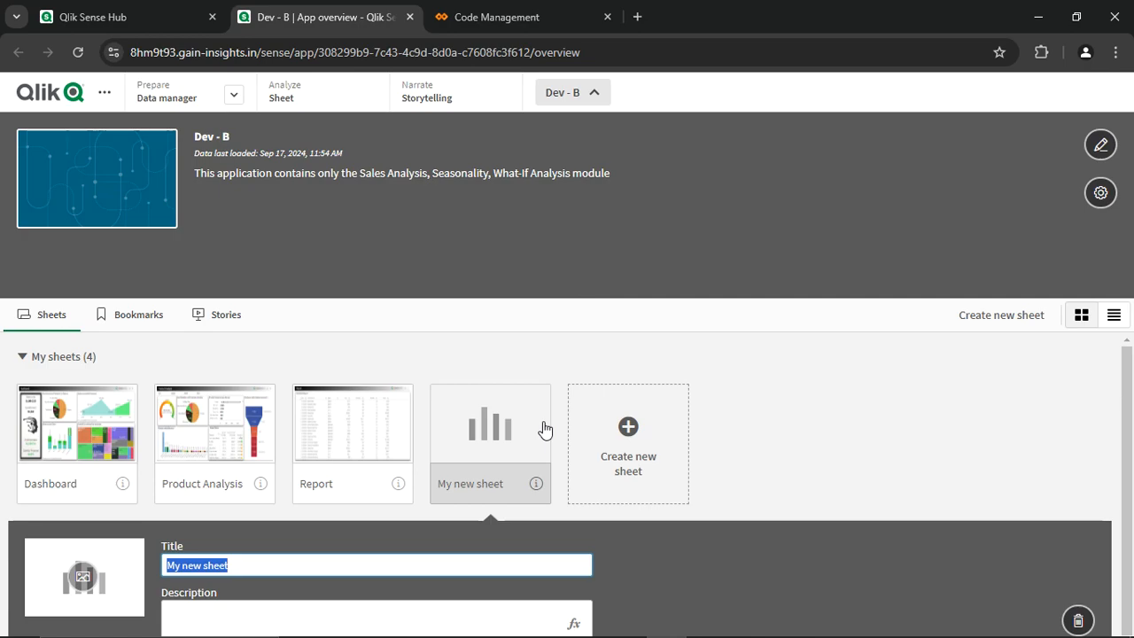
pyautogui.write('Tab')
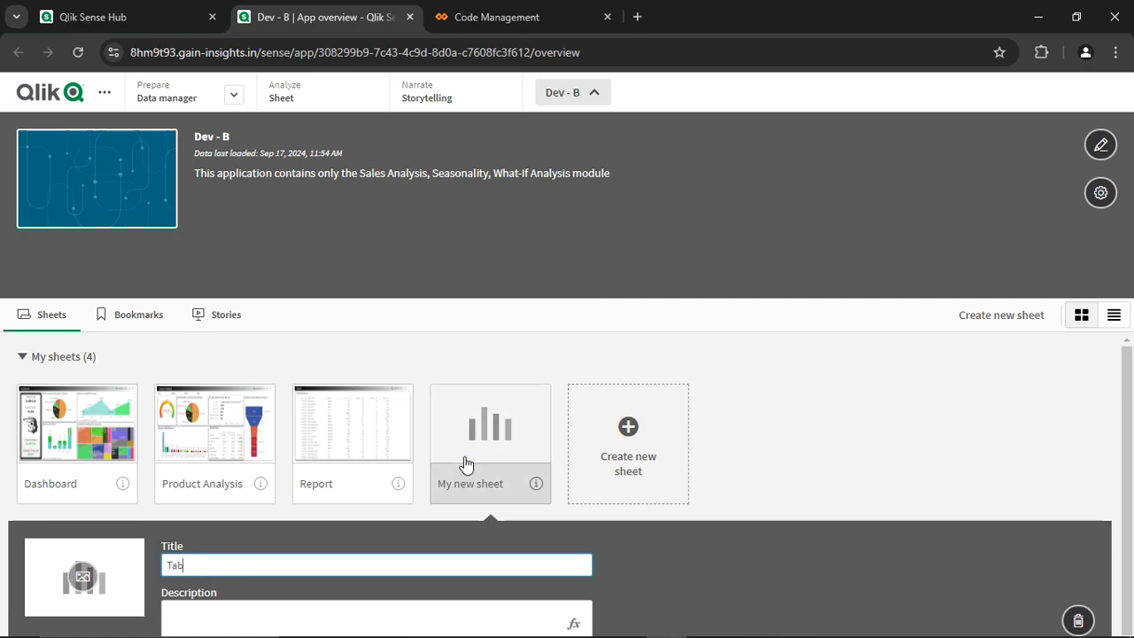
pyautogui.write('le')
pyautogui.click(498, 429)
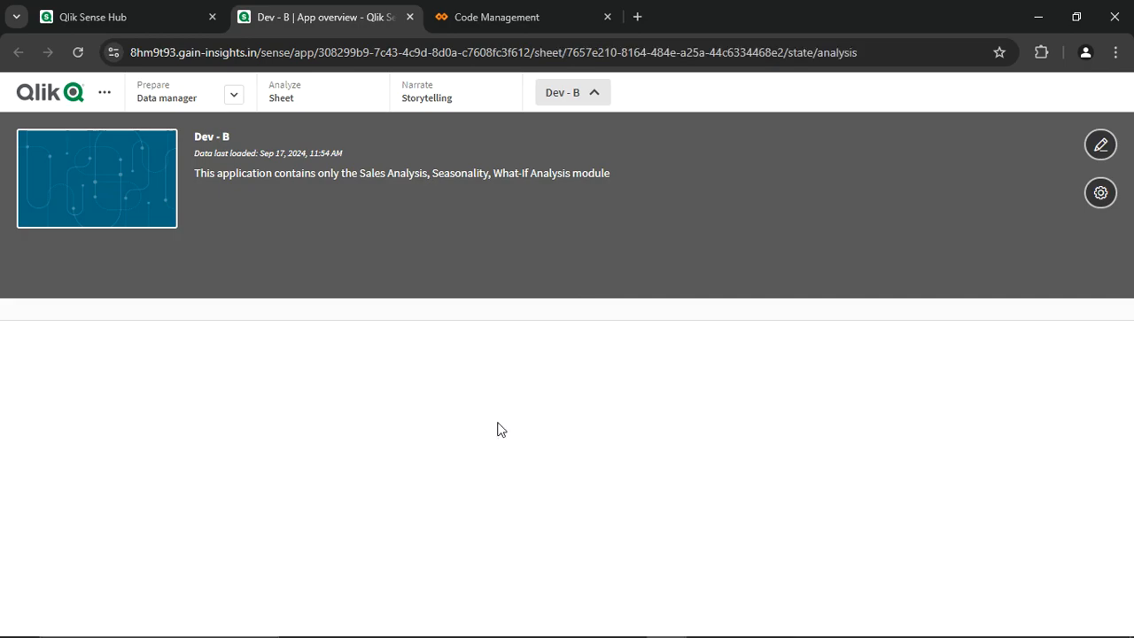
# Step: Start editing the sheet and place a Table chart on its empty canvas
pyautogui.click(1102, 134)
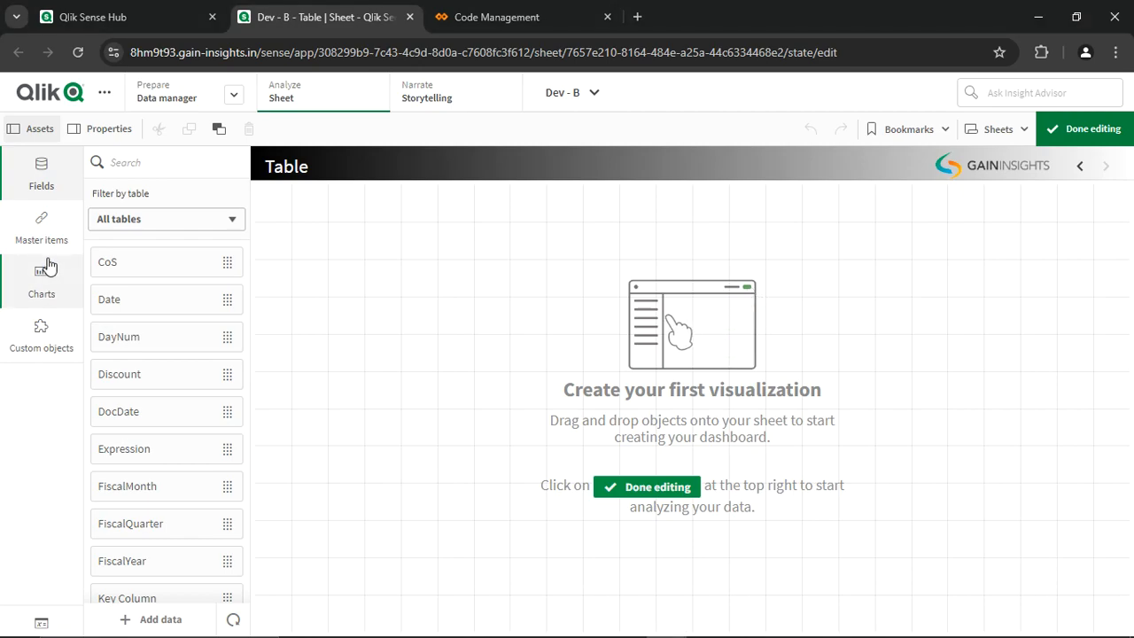
pyautogui.click(44, 270)
pyautogui.scroll(-3, 208, 545)
pyautogui.moveTo(157, 613); pyautogui.dragTo(940, 632)
# Step: Add the fields Year and Month as dimension columns of the table
pyautogui.click(603, 418)
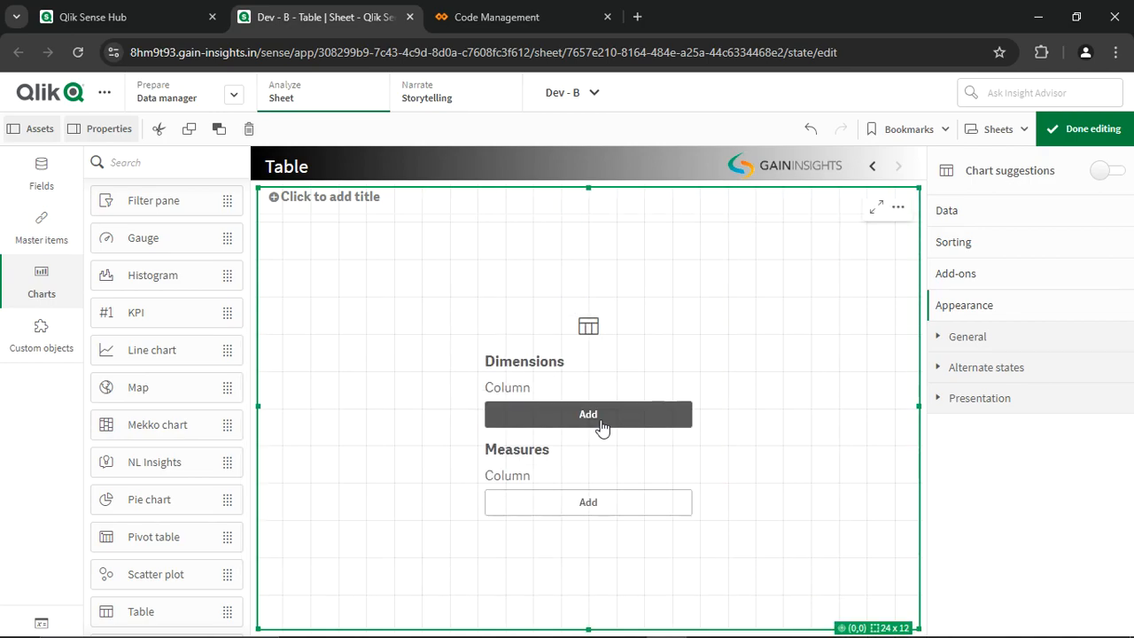
pyautogui.write('Yea')
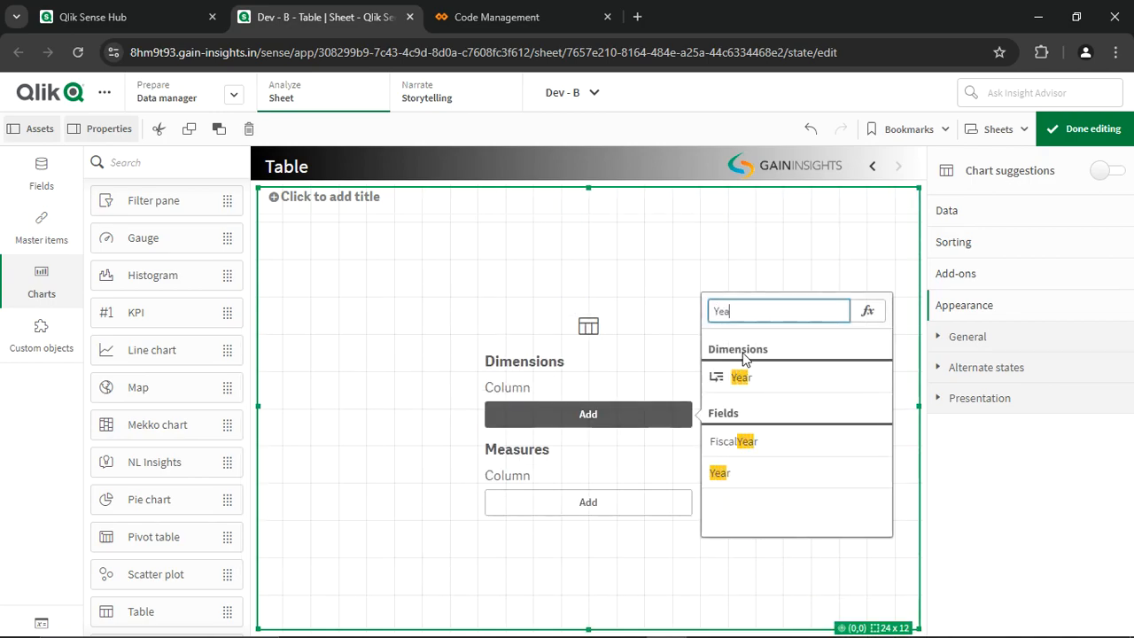
pyautogui.click(747, 472)
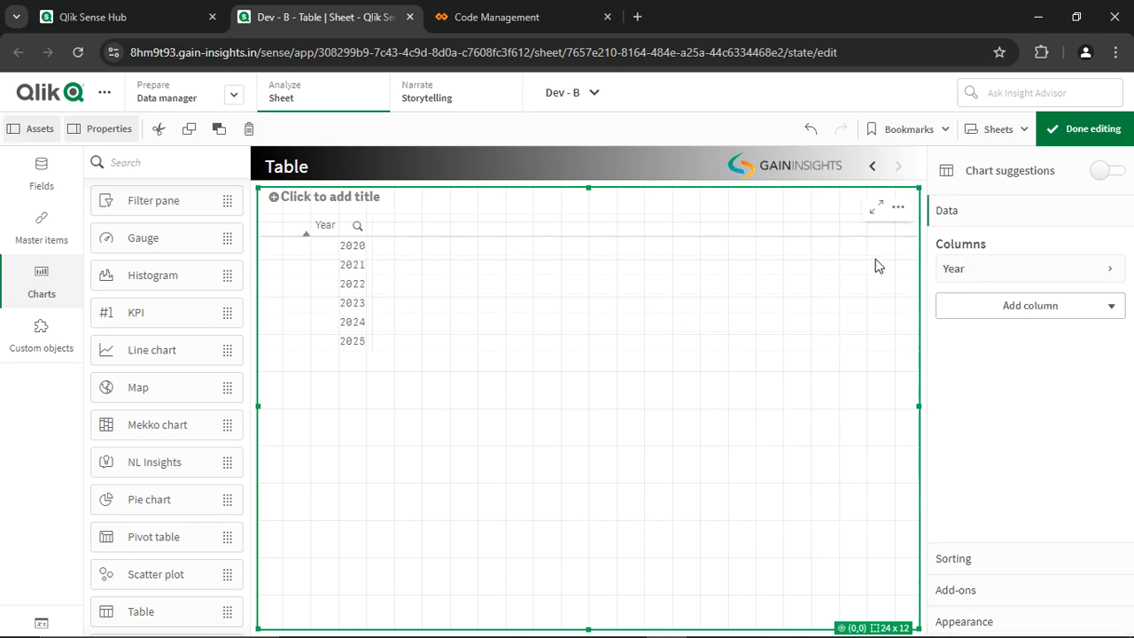
pyautogui.click(995, 310)
pyautogui.click(1009, 346)
pyautogui.write('Mon')
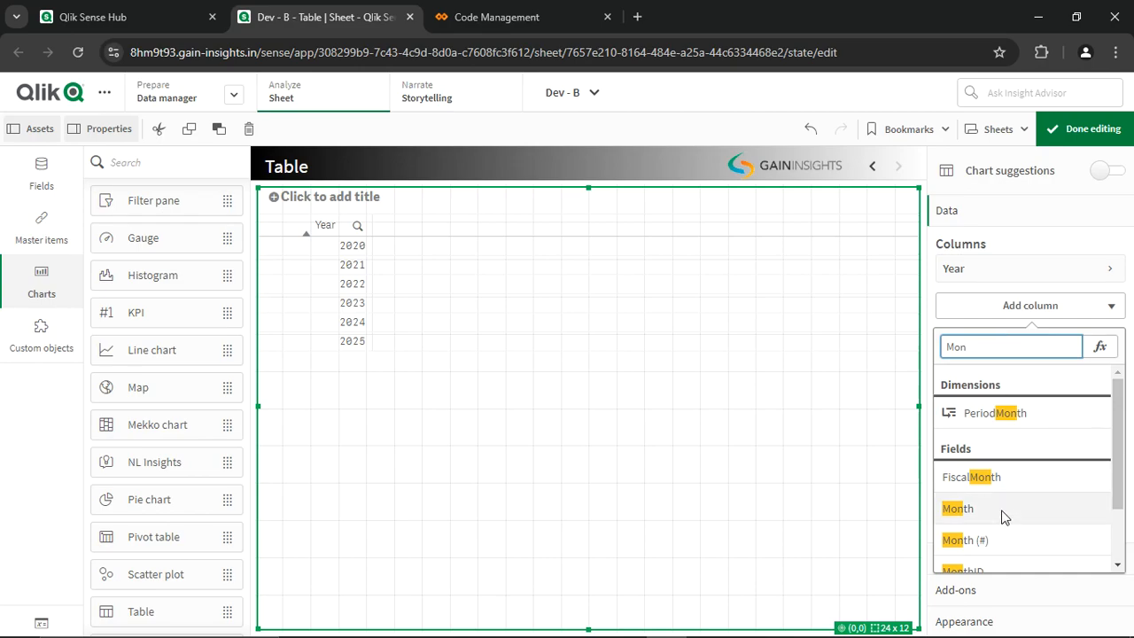
pyautogui.click(1004, 512)
# Step: Add a measure column to the table using the Sum aggregation of the Sales field
pyautogui.click(1035, 346)
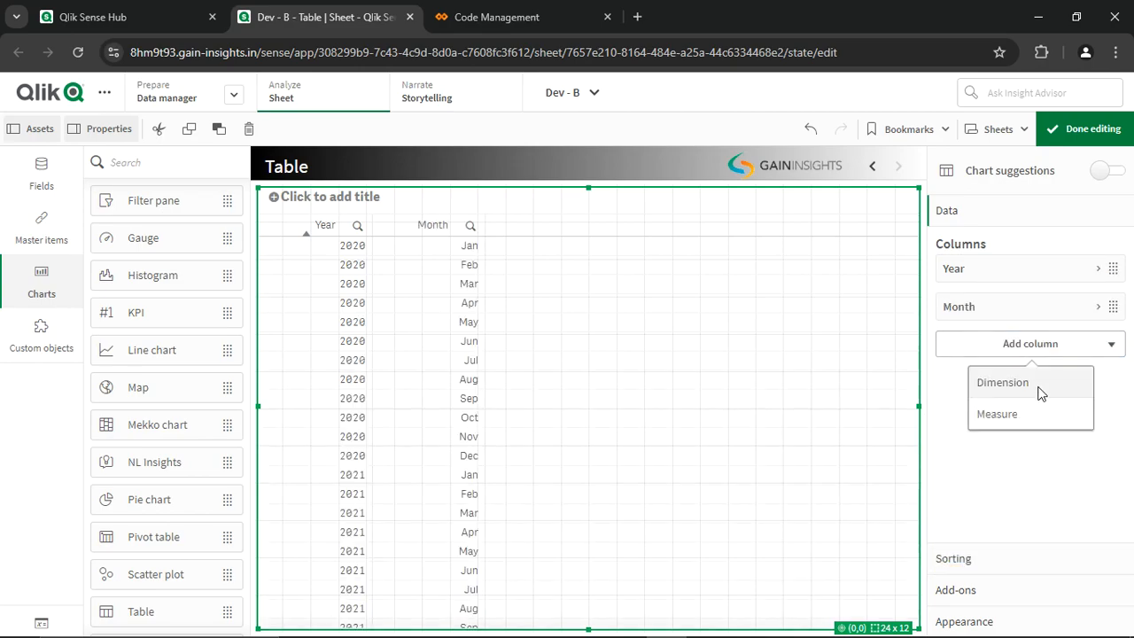
pyautogui.click(1026, 426)
pyautogui.write('Sale')
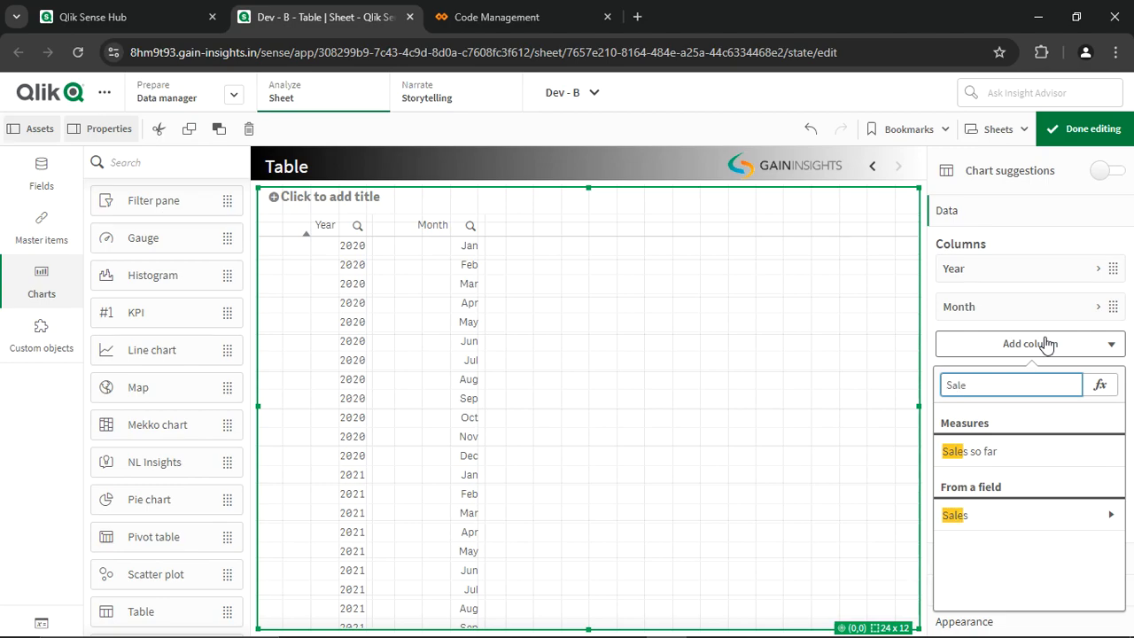
pyautogui.click(1013, 512)
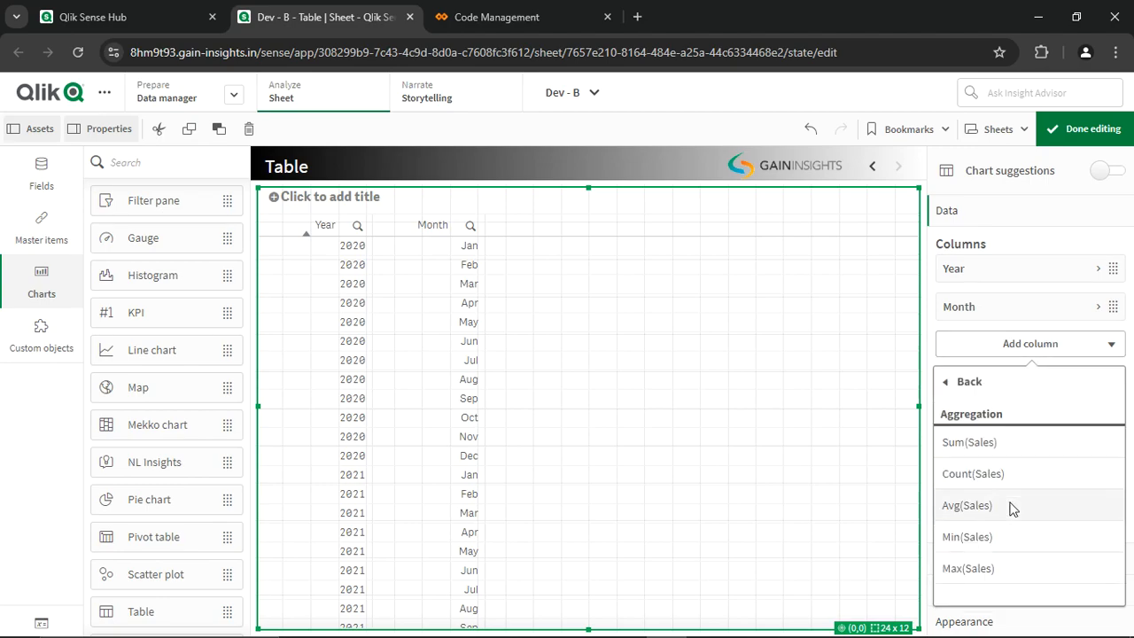
pyautogui.click(966, 444)
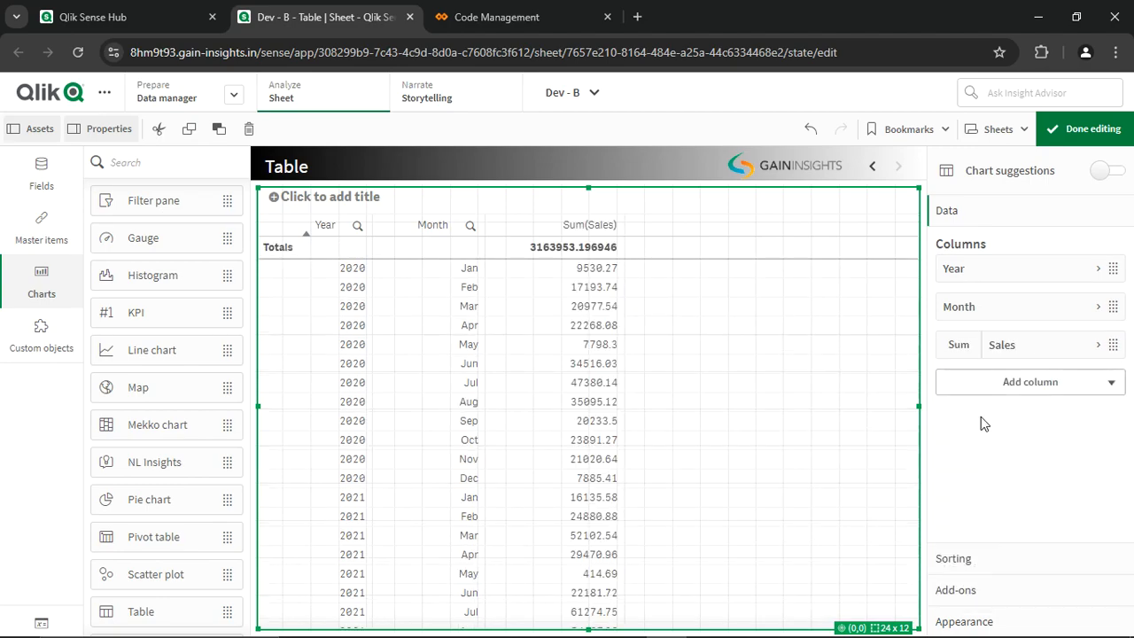
# Step: Label the Sum(Sales) column "Sales" with Money number formatting, and title the table "Month wise Sales"
pyautogui.click(1036, 347)
pyautogui.click(979, 477)
pyautogui.write('Sales')
pyautogui.scroll(-1, 975, 486)
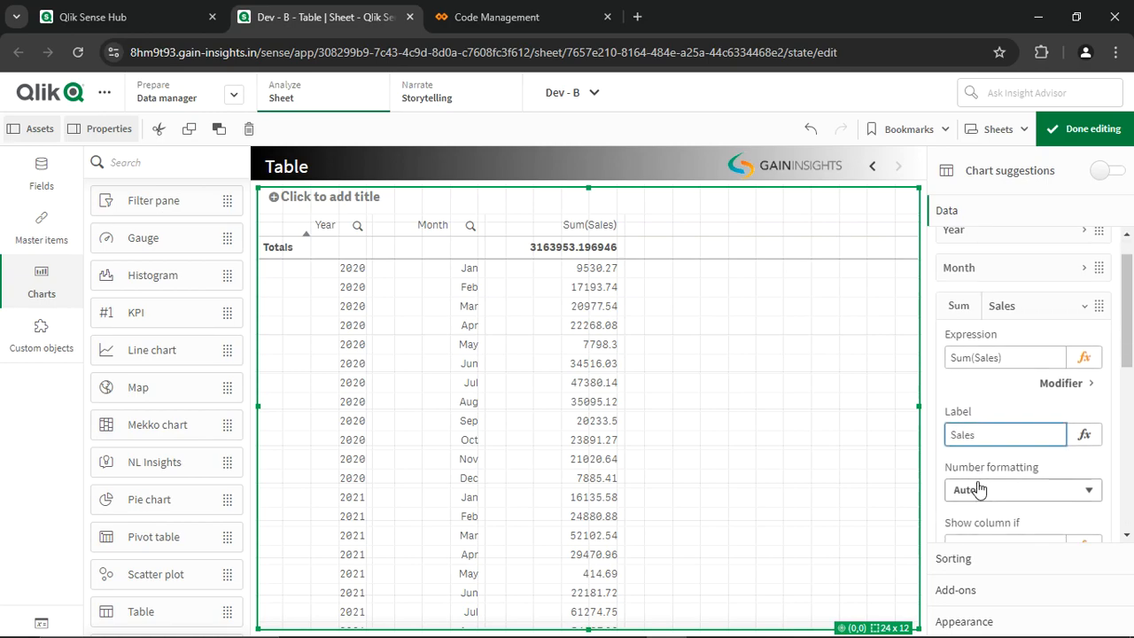
pyautogui.click(969, 489)
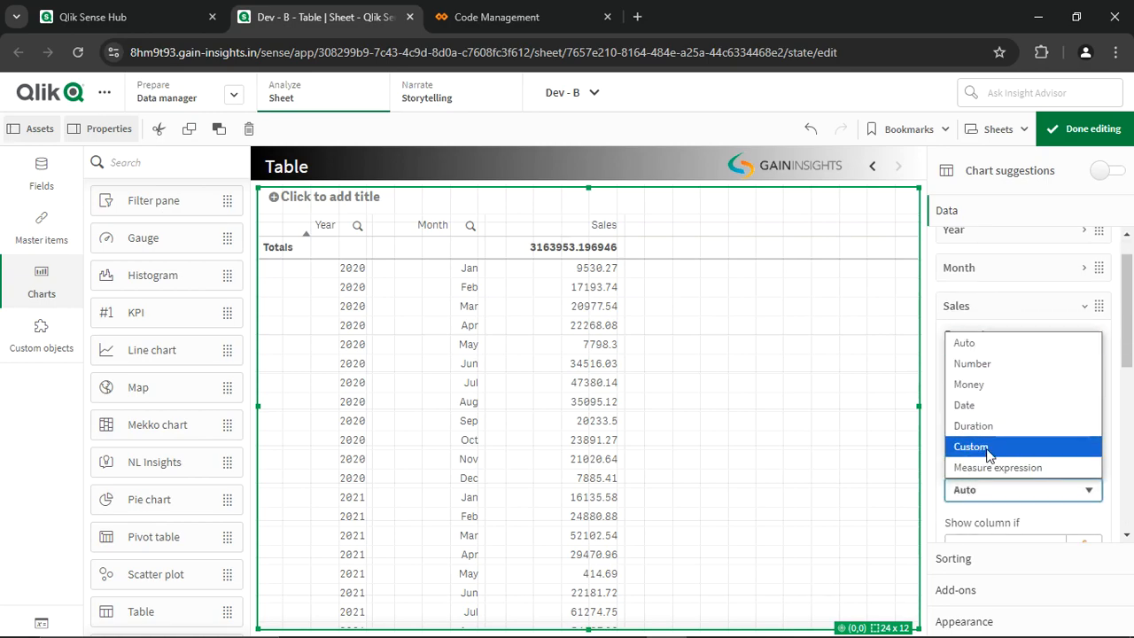
pyautogui.click(1014, 383)
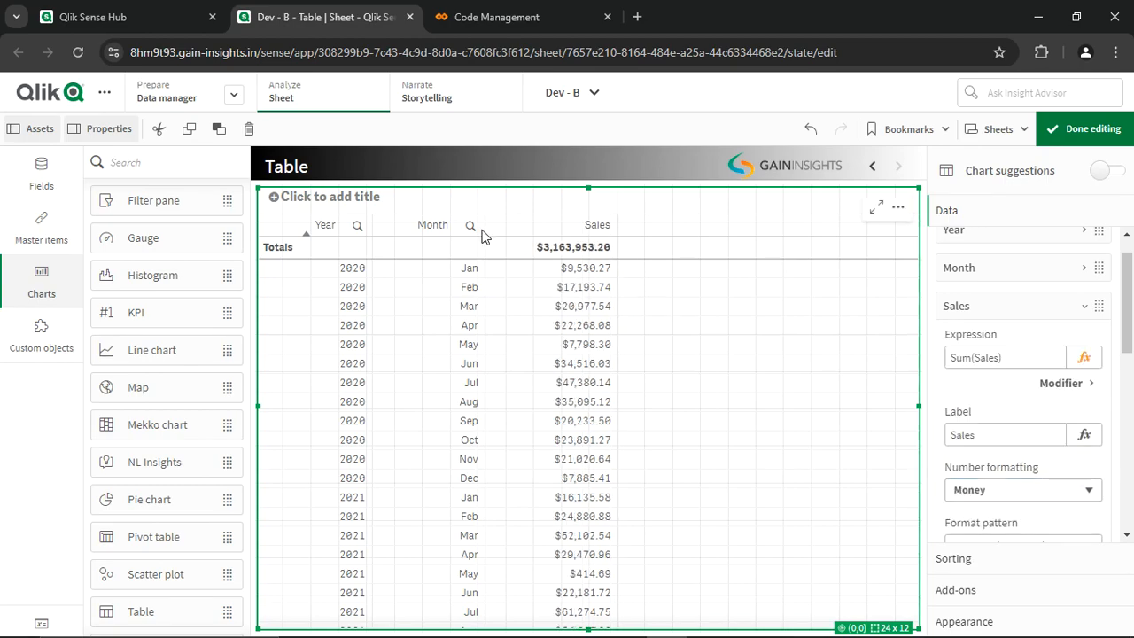
pyautogui.click(404, 197)
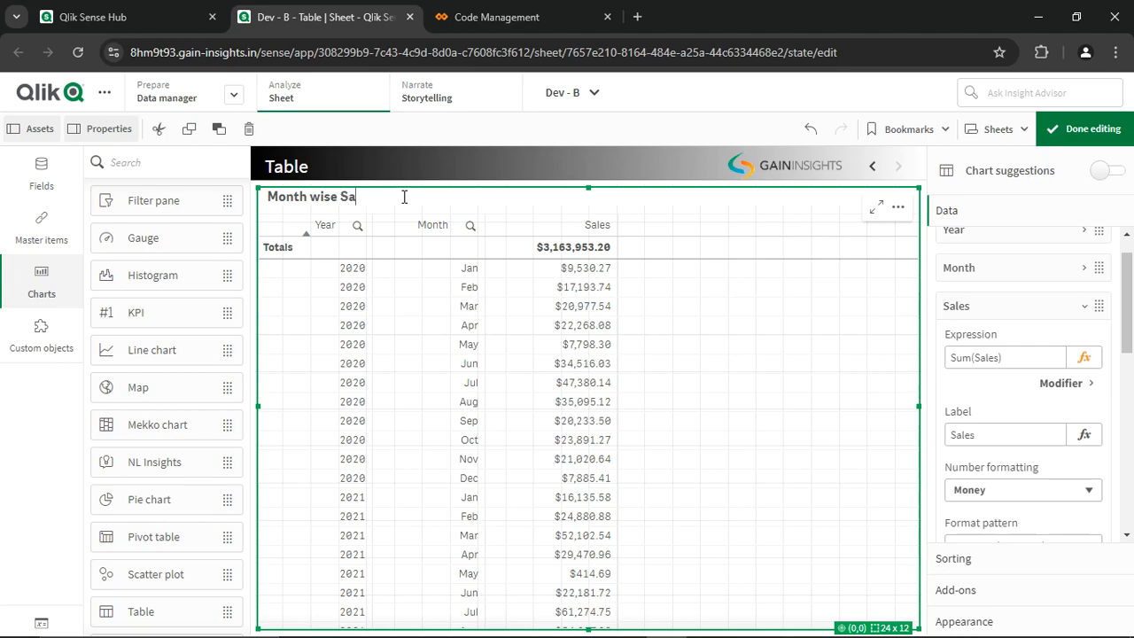
# Step: Go to the Report sheet and delete the Cost column from the Detailed Report table
pyautogui.click(874, 167)
pyautogui.click(874, 166)
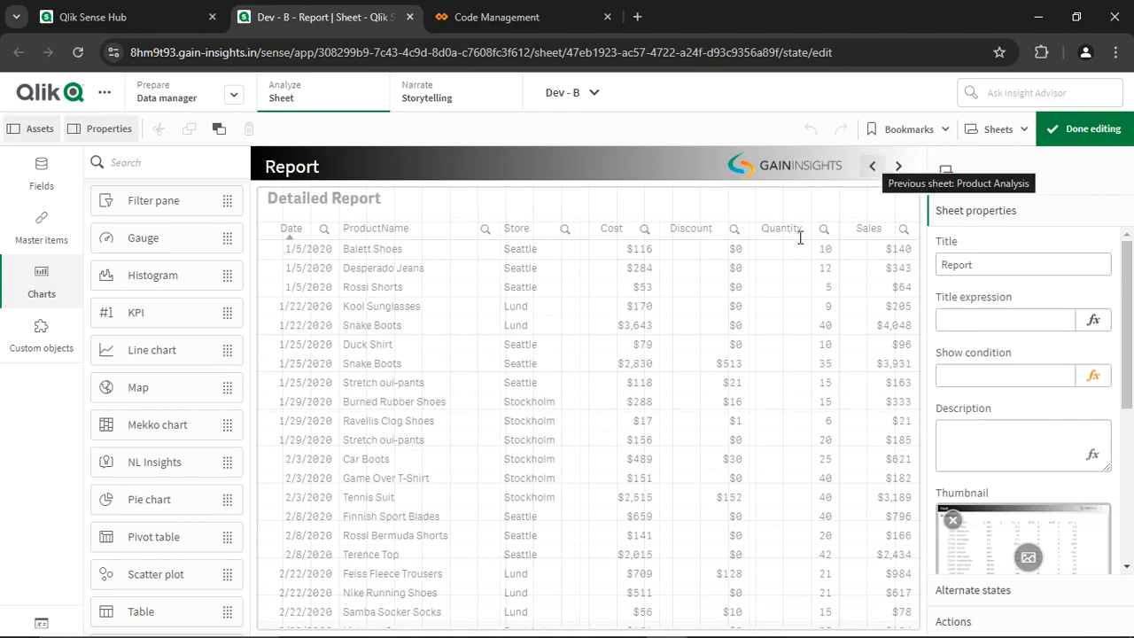
pyautogui.click(658, 353)
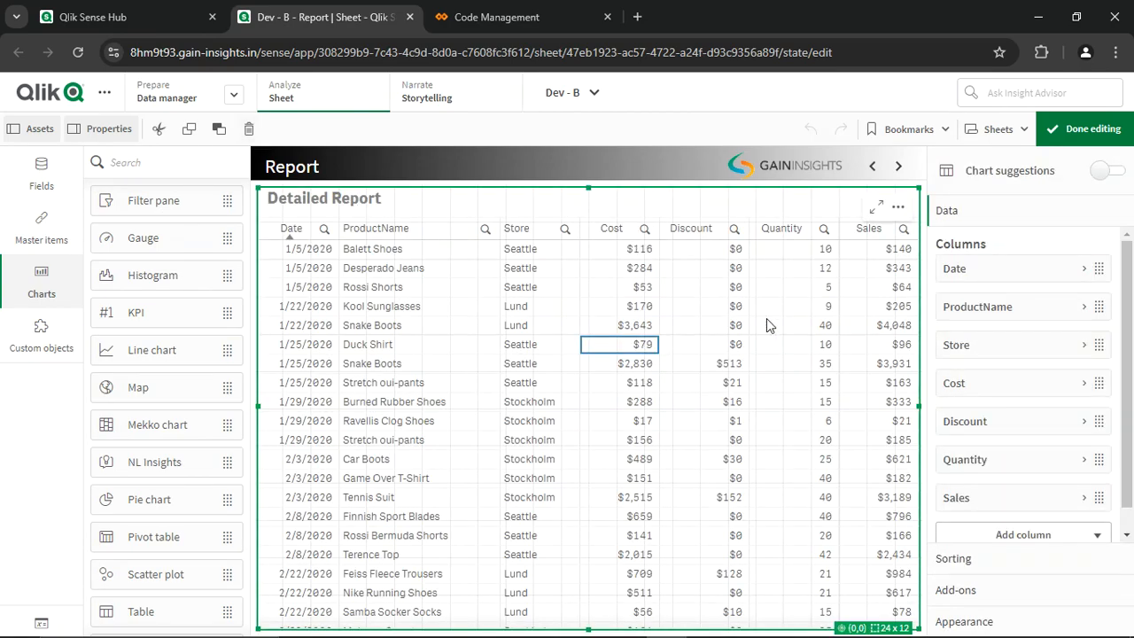
pyautogui.rightClick(989, 390)
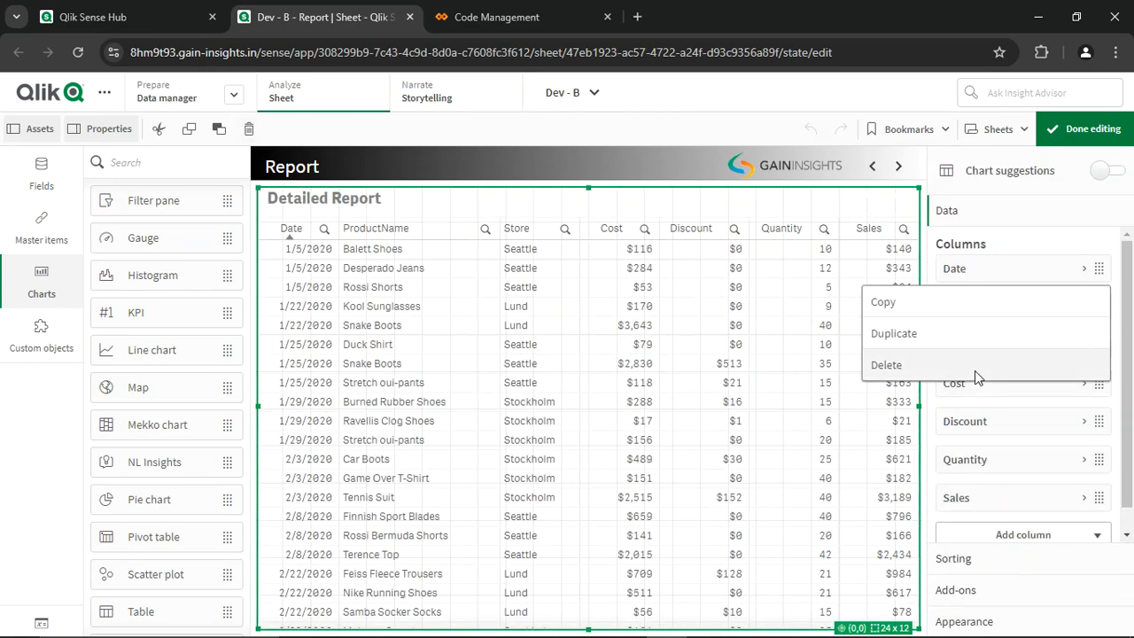
pyautogui.click(975, 371)
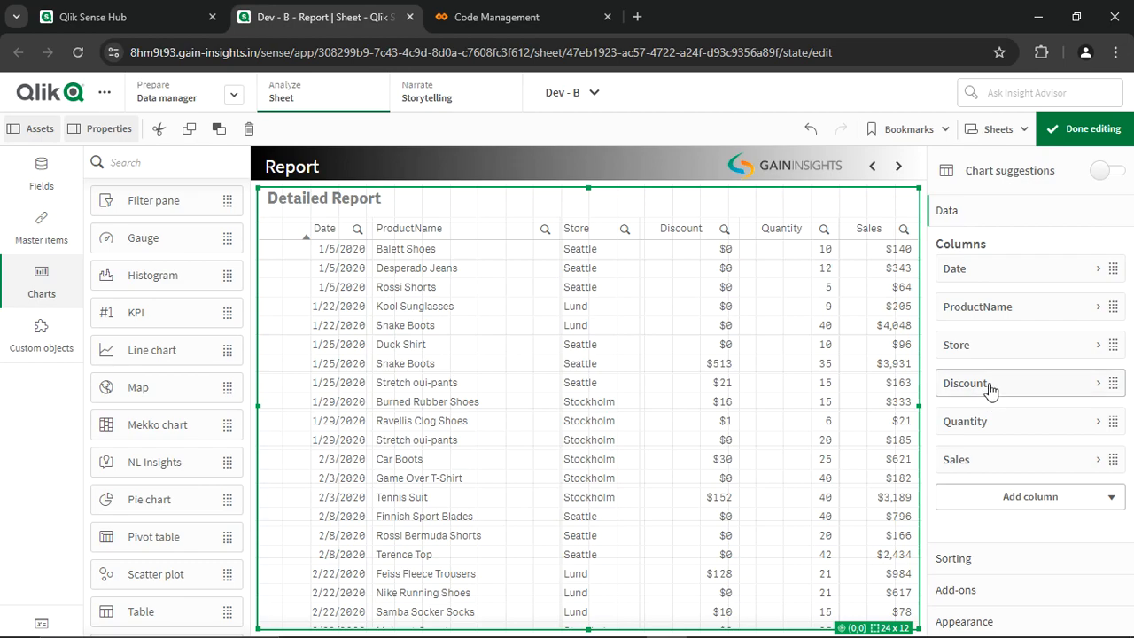
# Step: Move the Discount column after Quantity, then finish editing and go to the Table sheet
pyautogui.moveTo(987, 393); pyautogui.dragTo(989, 435)
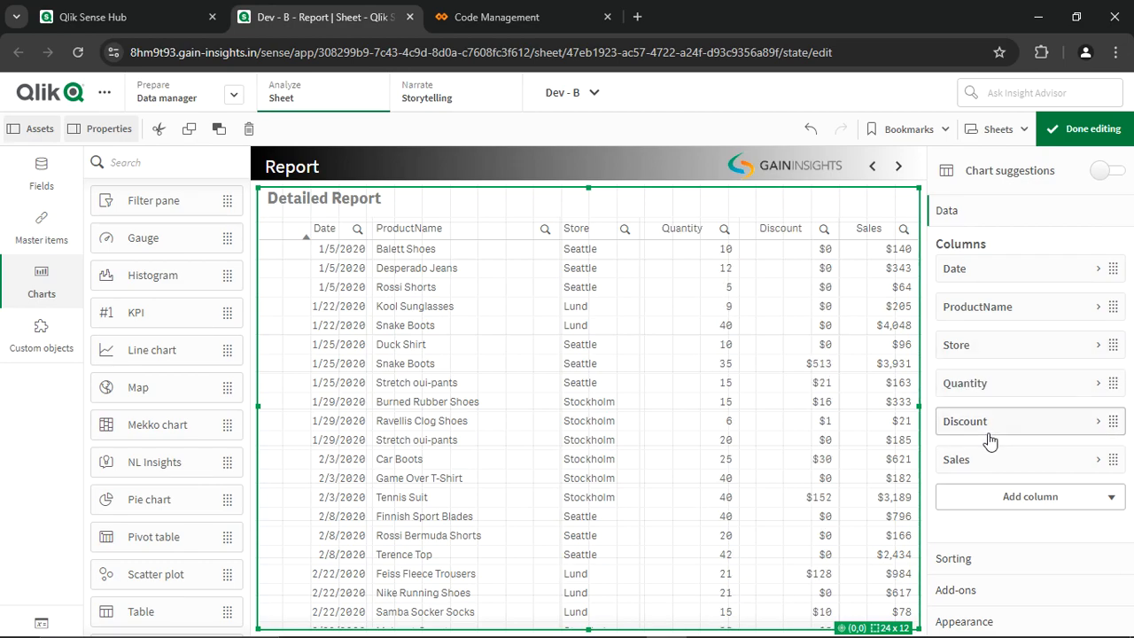
pyautogui.click(1068, 134)
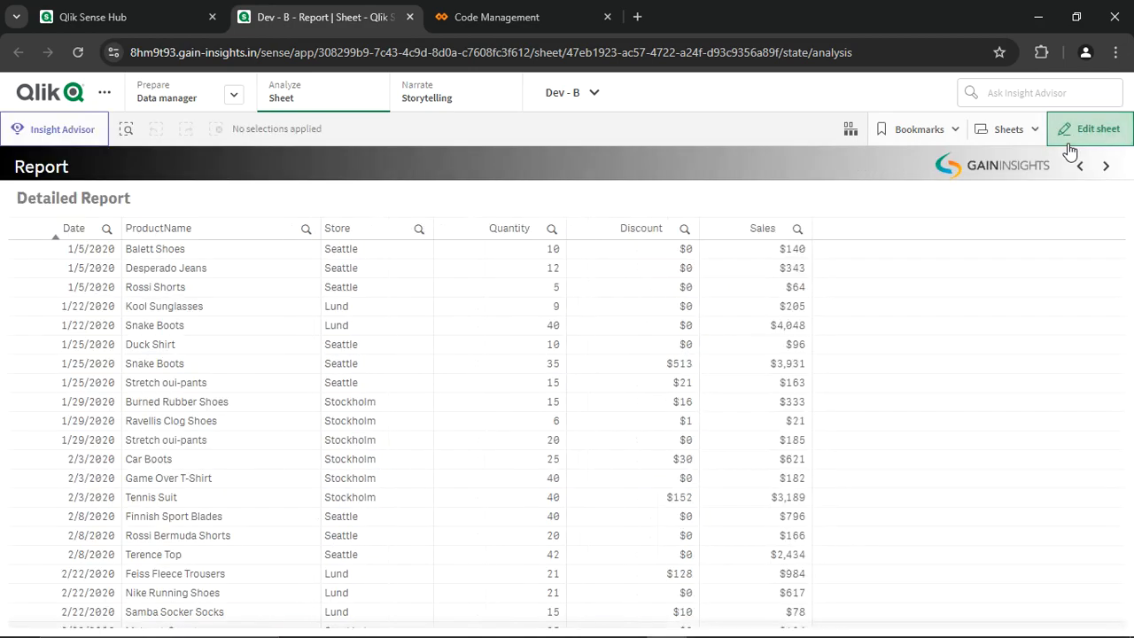
pyautogui.click(1109, 167)
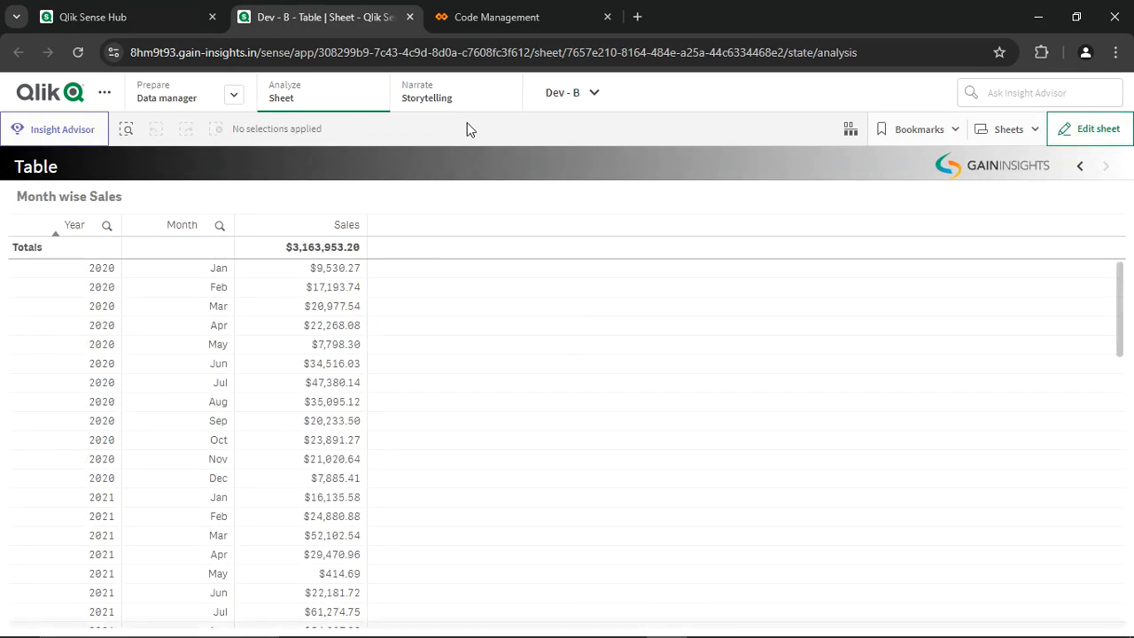
# Step: Switch to Code Management and commit the UI-Change branch with the message "UI Changed"
pyautogui.click(486, 11)
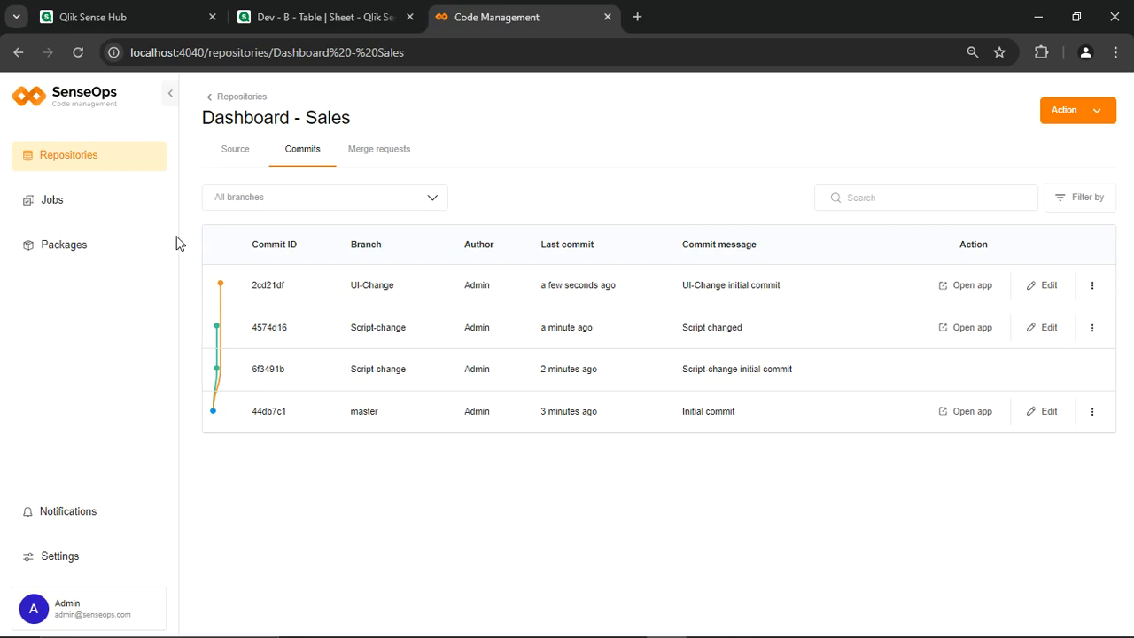
pyautogui.click(1093, 287)
pyautogui.click(1082, 323)
pyautogui.click(617, 374)
pyautogui.write('UI Changed')
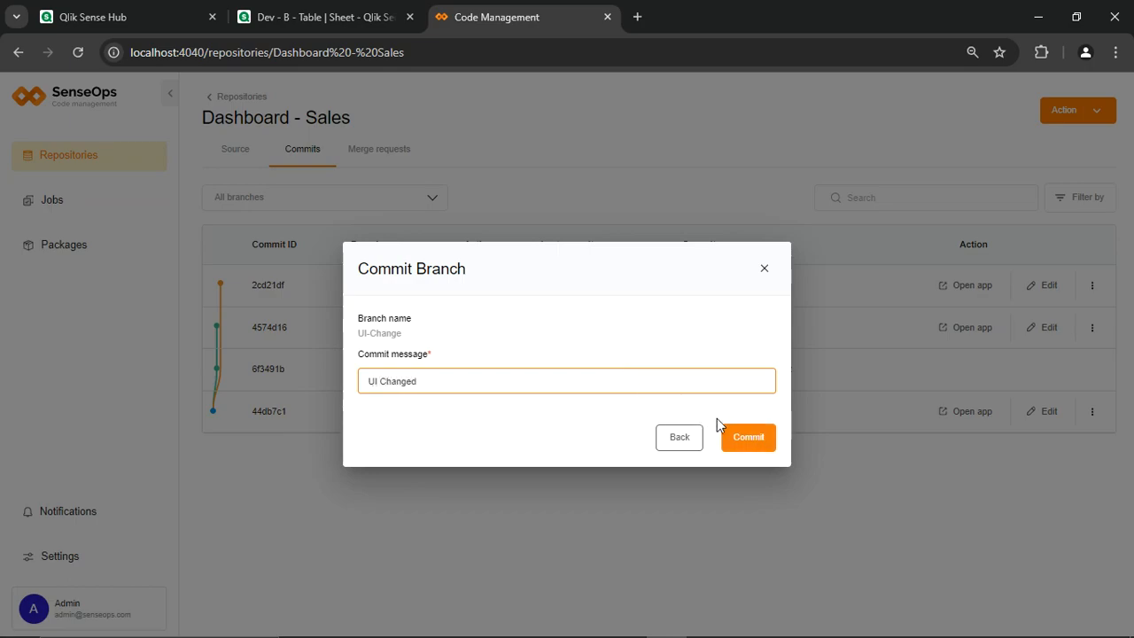
pyautogui.click(748, 436)
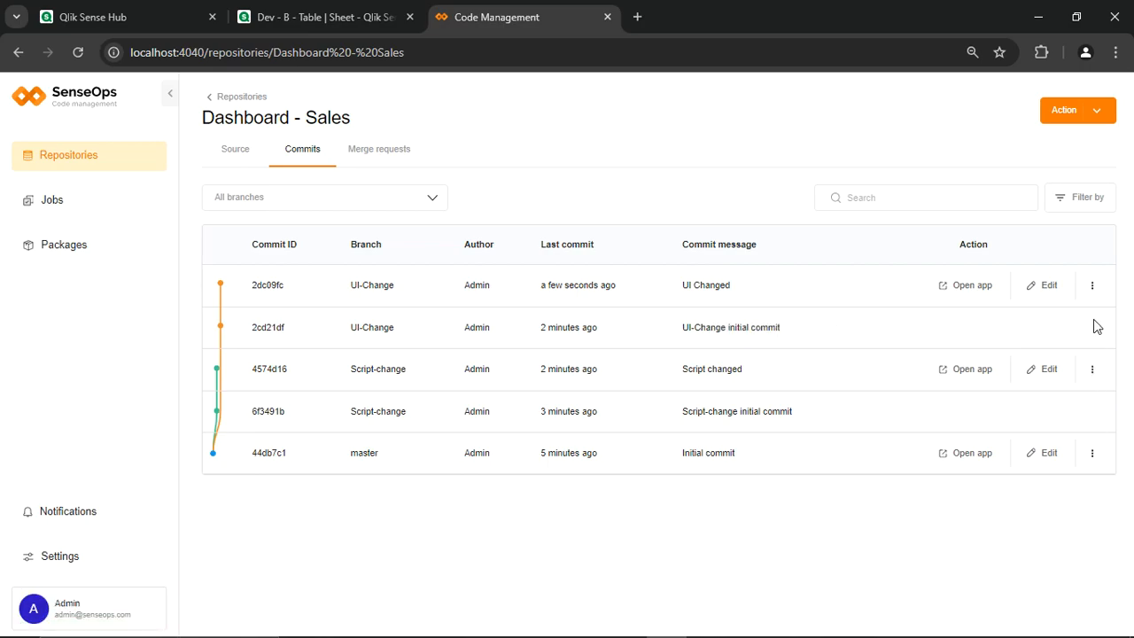
# Step: From the repositories list, compare Dashboard - Sales between master at "Initial commit" and UI-Change at "UI Changed"
pyautogui.click(1096, 286)
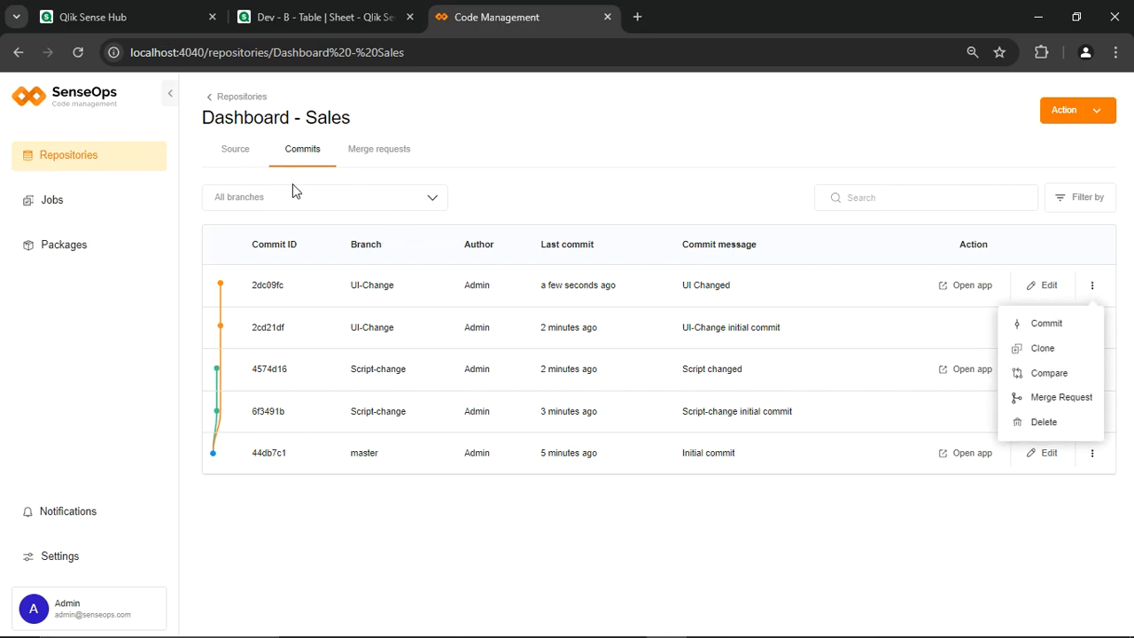
pyautogui.click(233, 103)
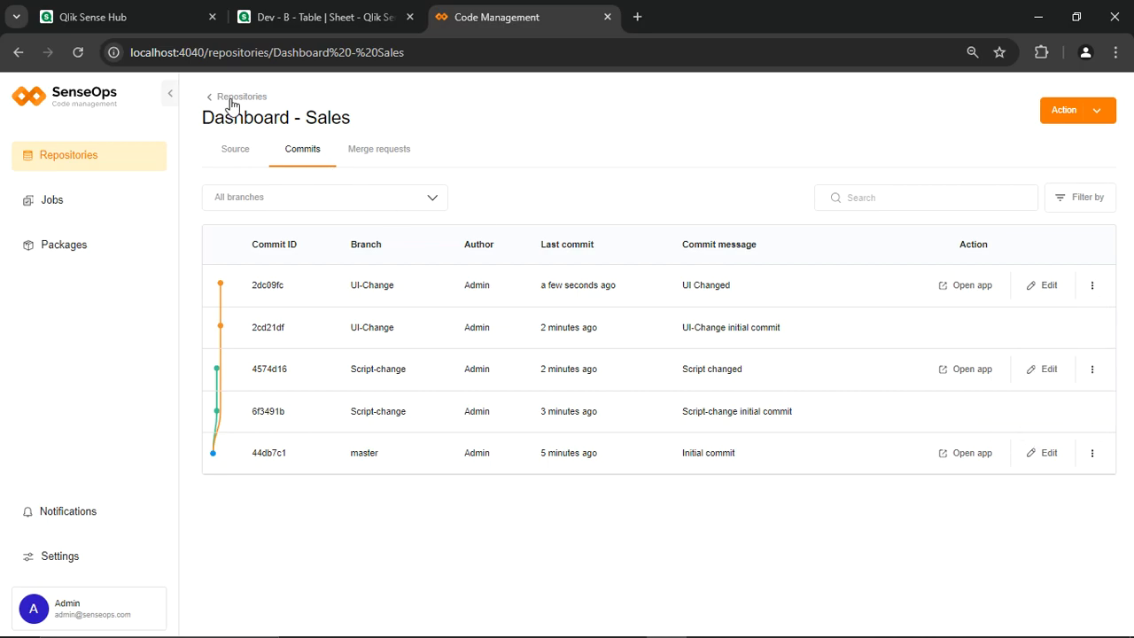
pyautogui.click(231, 99)
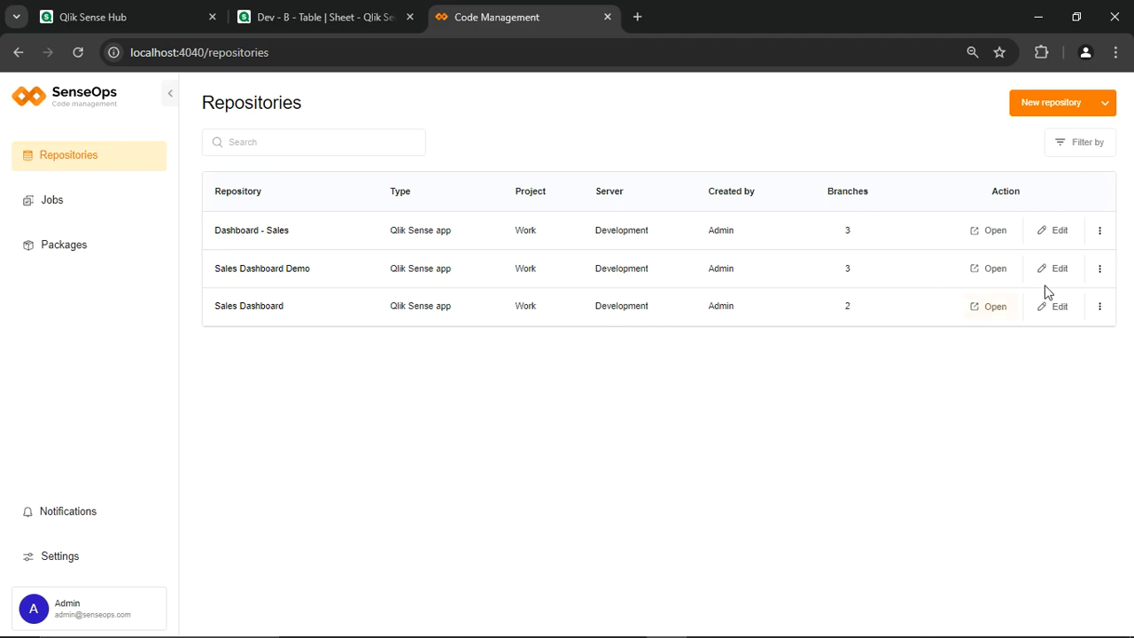
pyautogui.click(1100, 232)
pyautogui.click(1083, 301)
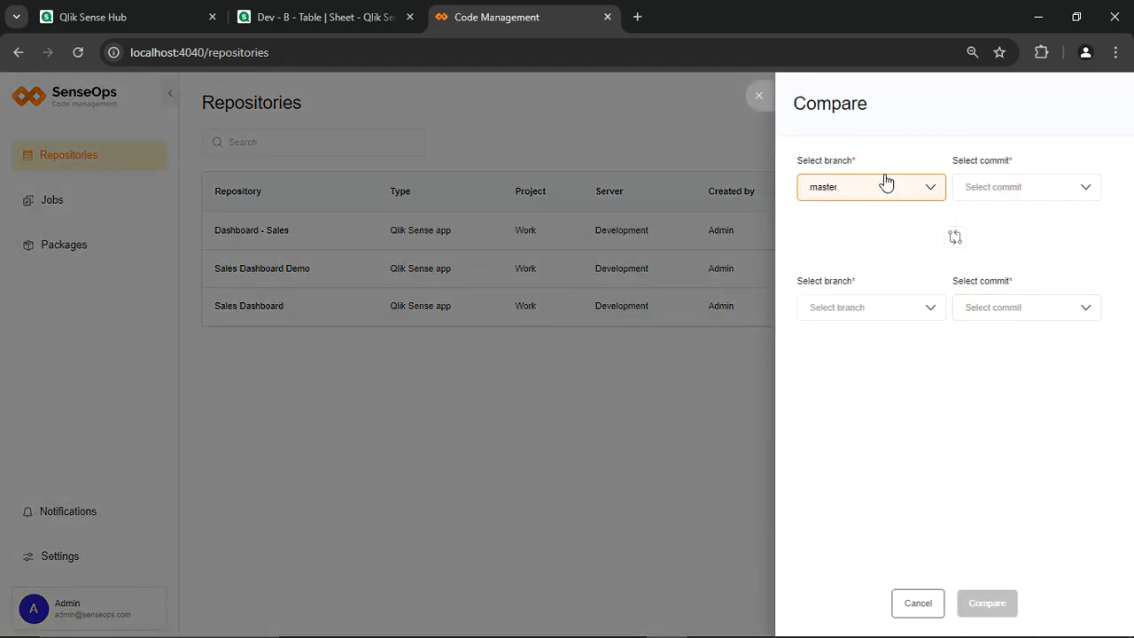
pyautogui.click(962, 187)
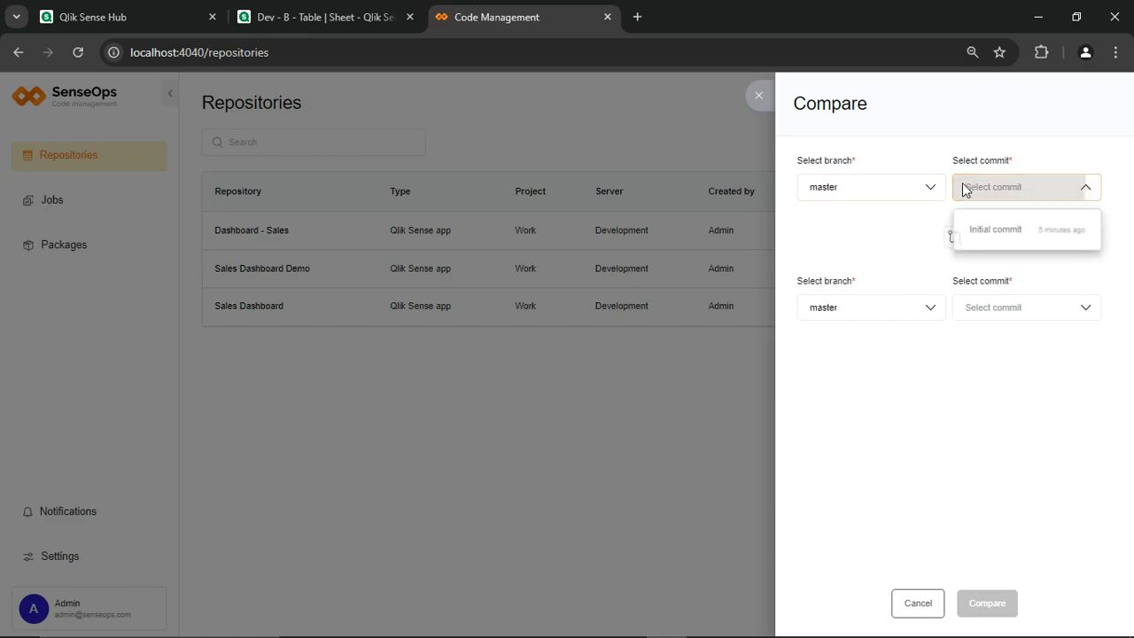
pyautogui.click(987, 239)
pyautogui.click(905, 318)
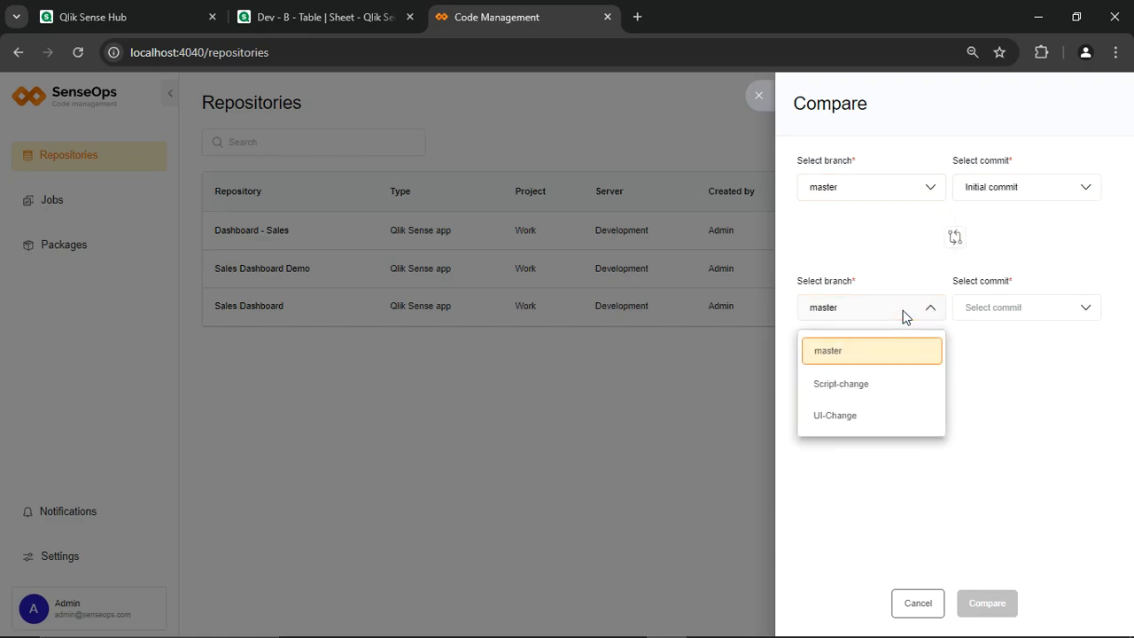
pyautogui.click(856, 417)
pyautogui.click(969, 310)
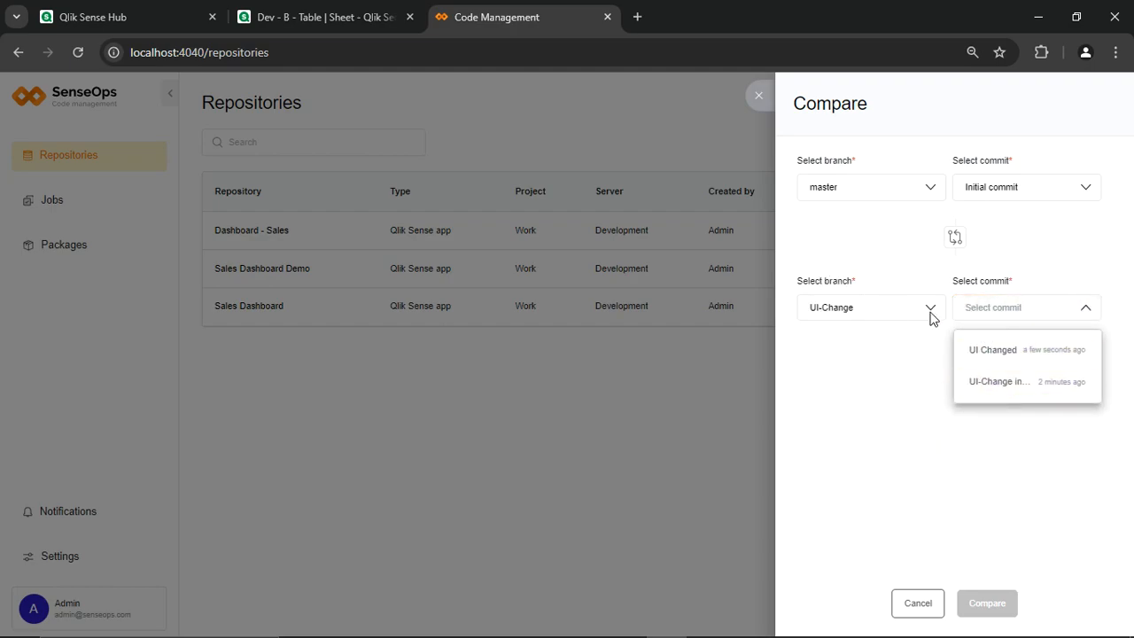
pyautogui.click(998, 358)
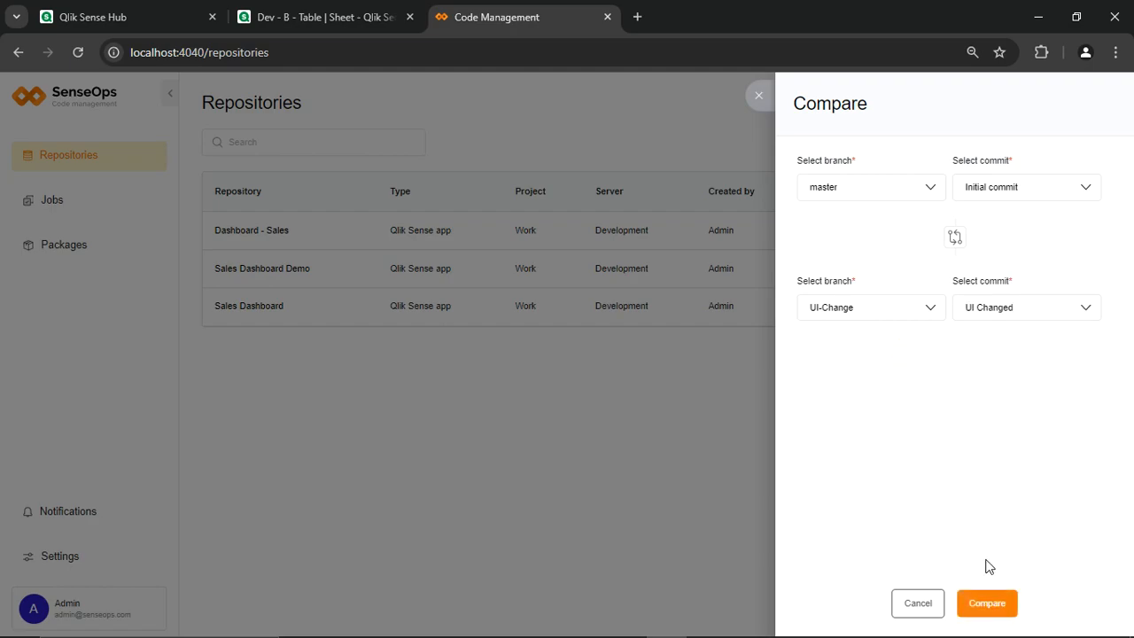
pyautogui.click(985, 603)
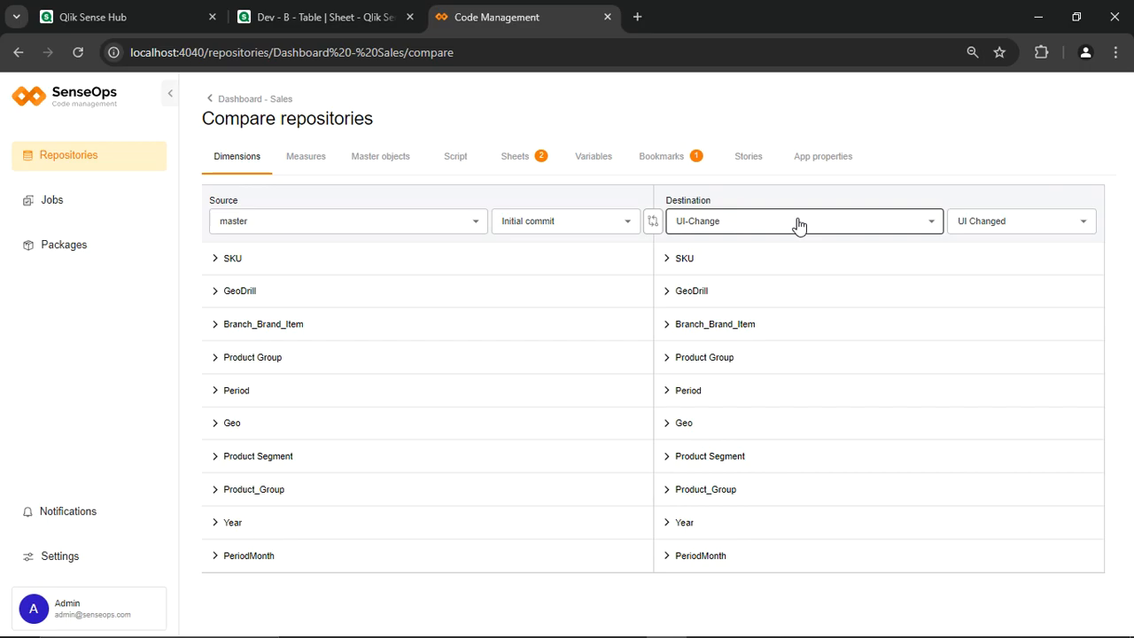
# Step: Examine the sheet differences for the Detailed Report object in the modified Report sheet, and collapse the sheet again
pyautogui.click(546, 161)
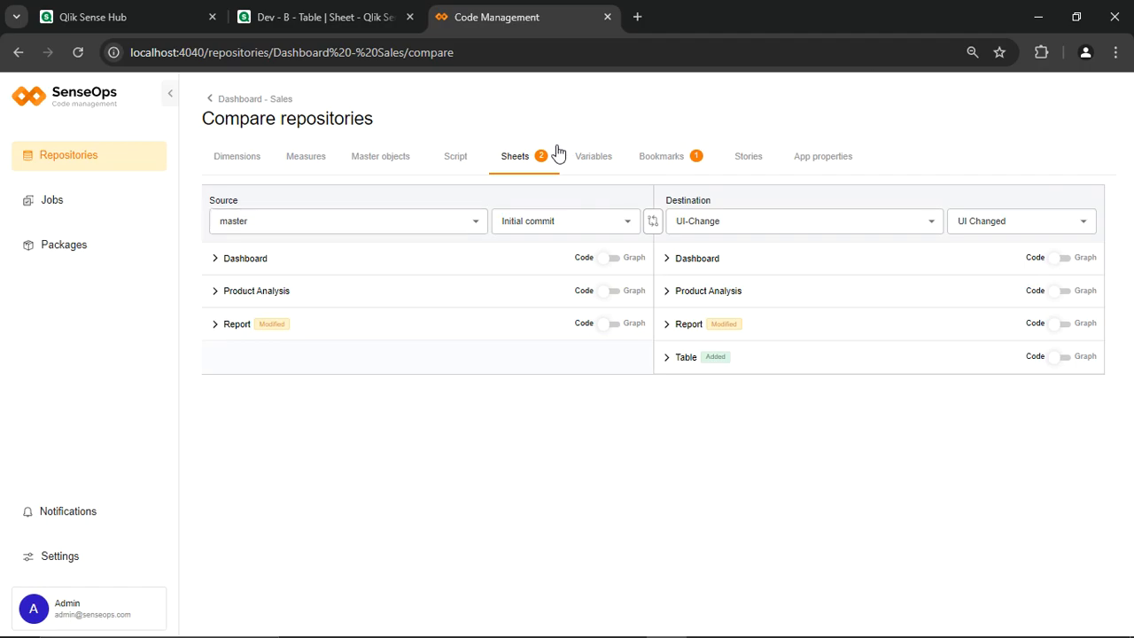
pyautogui.click(331, 325)
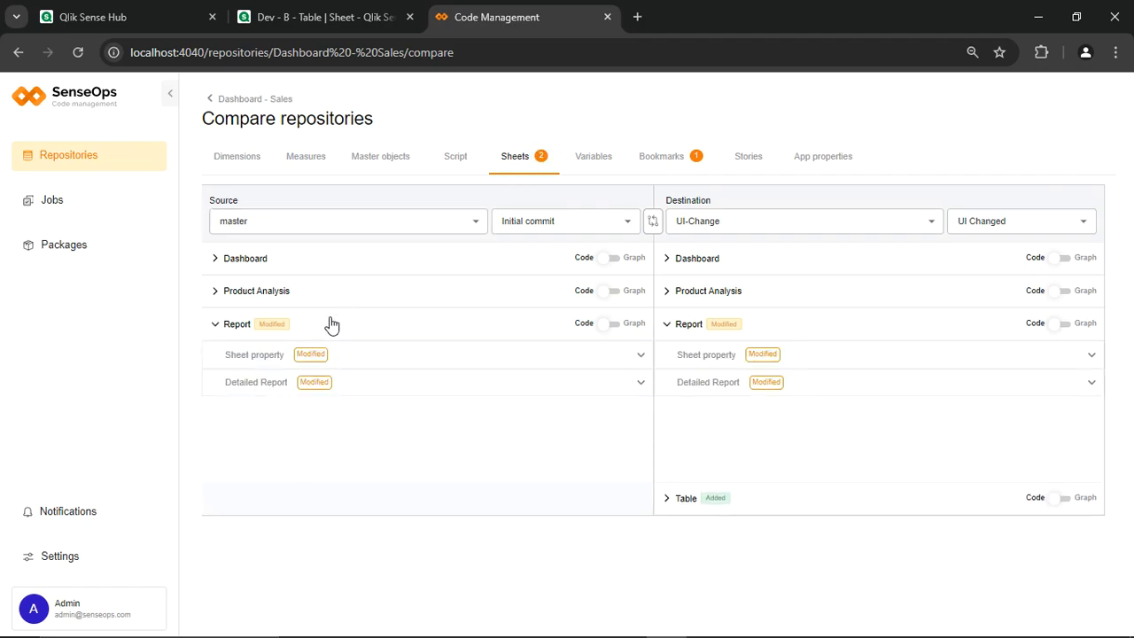
pyautogui.click(454, 389)
pyautogui.scroll(-10, 475, 452)
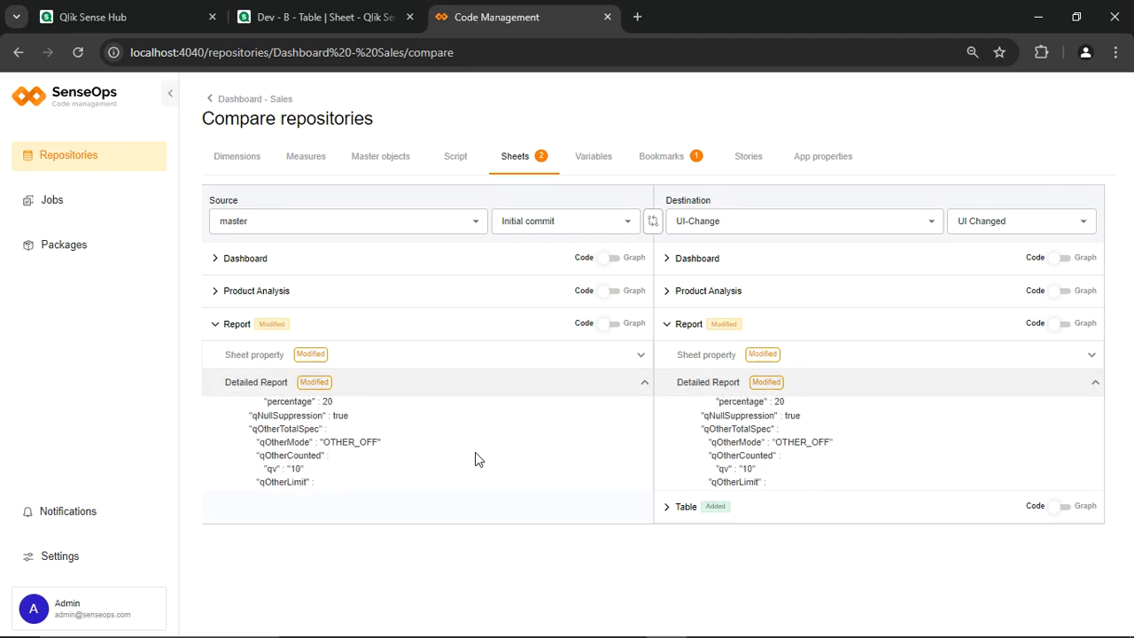
pyautogui.scroll(-5, 475, 459)
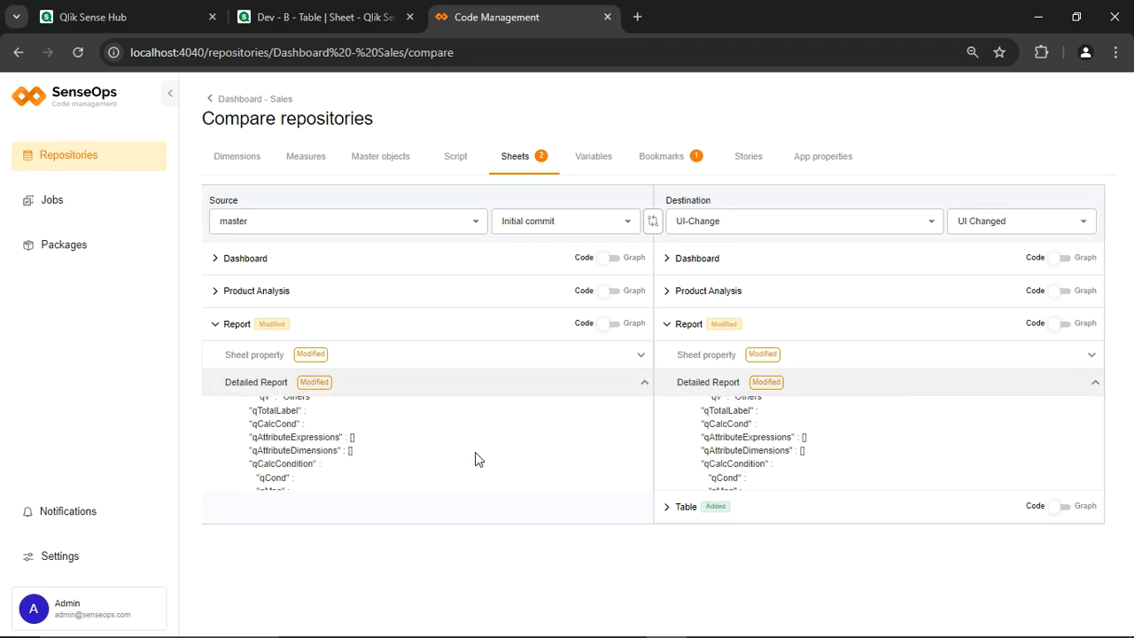
pyautogui.click(673, 327)
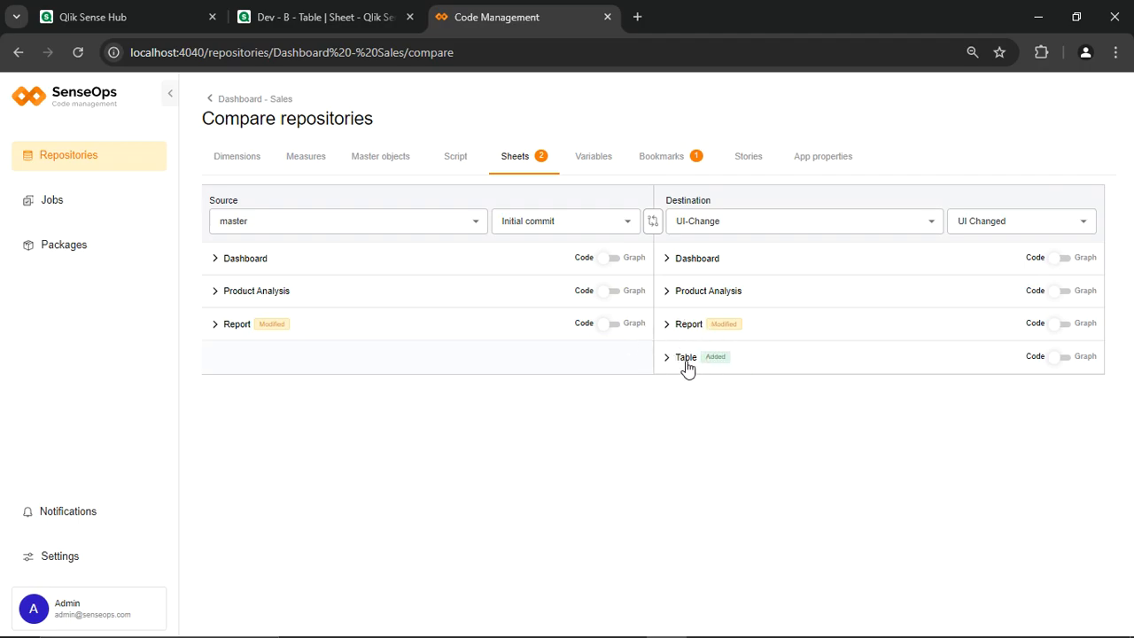
# Step: Check the graph view of the added Table sheet and look at the Bookmarks differences
pyautogui.click(1056, 364)
pyautogui.click(1056, 363)
pyautogui.click(684, 160)
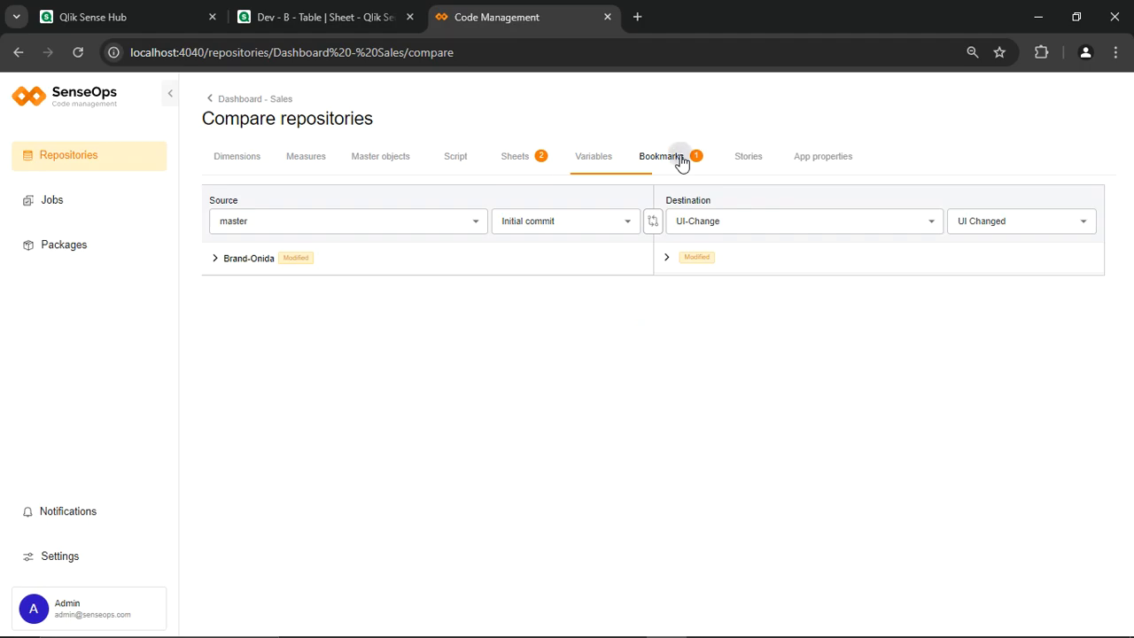
# Step: Return to the Dashboard - Sales repository and open a merge request for the UI-Change branch's "UI Changed" commit
pyautogui.click(223, 102)
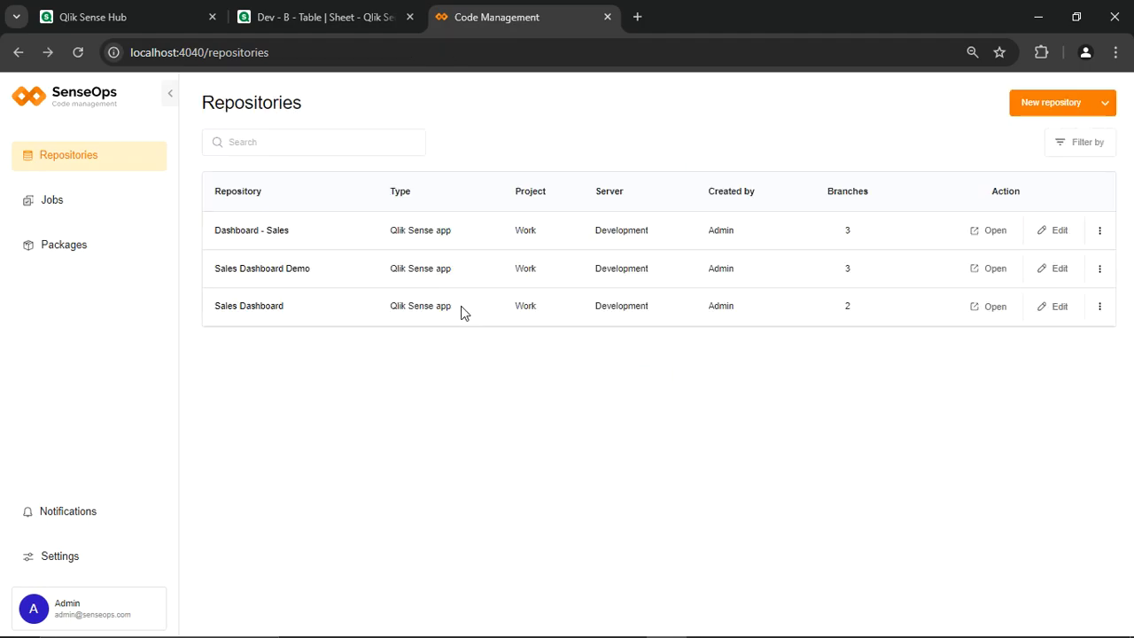
pyautogui.click(285, 237)
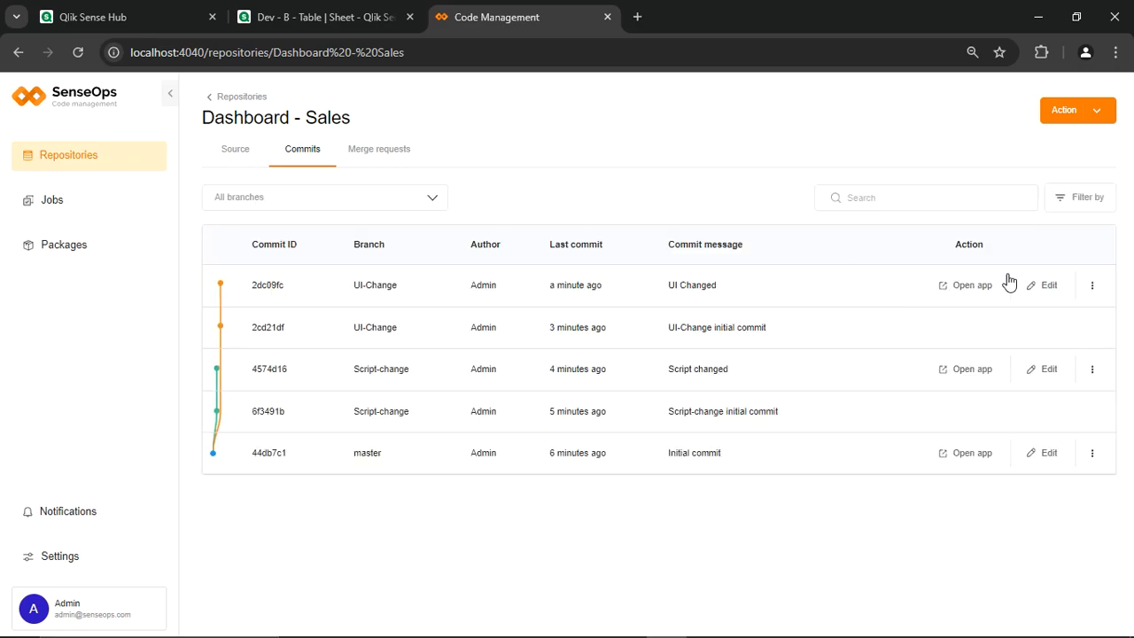
pyautogui.click(1093, 285)
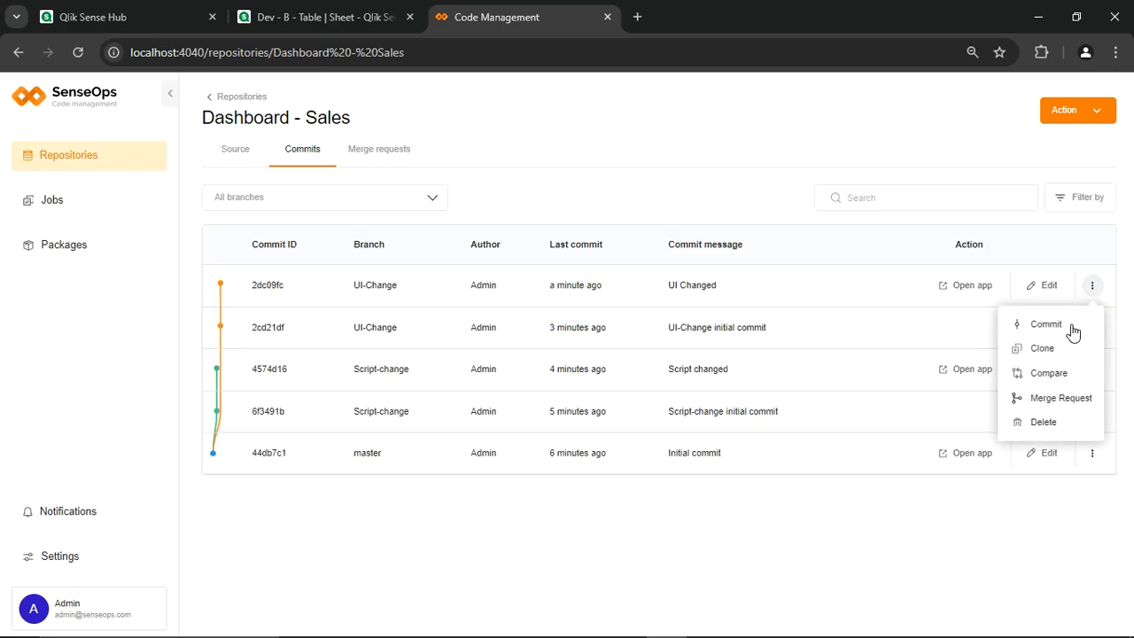
pyautogui.click(1047, 403)
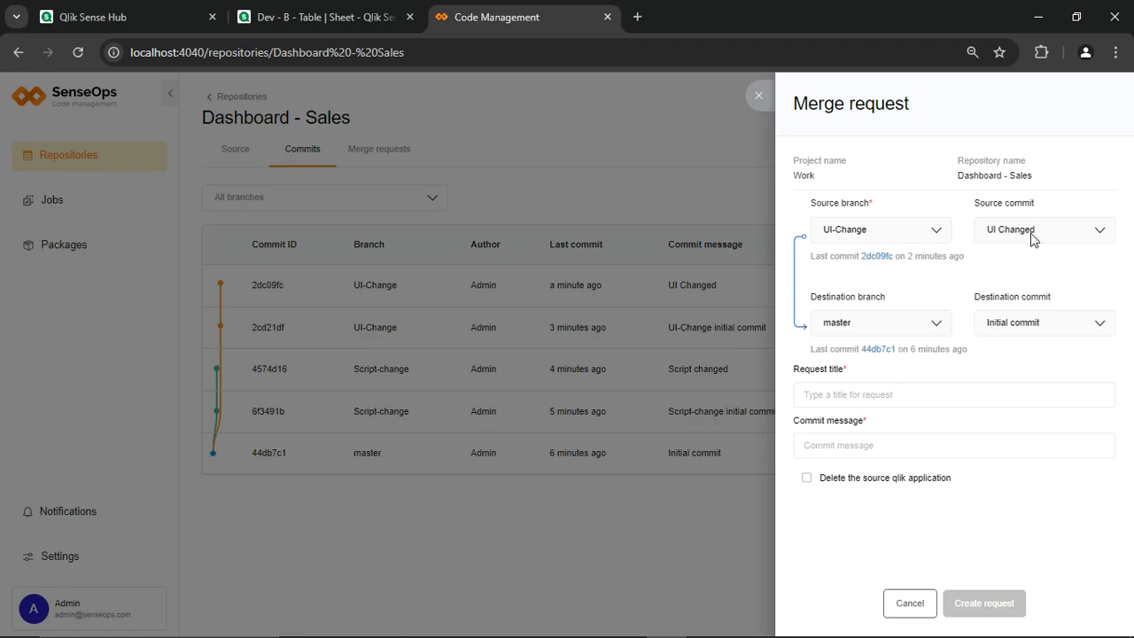
# Step: Create the merge request into master with title and commit message "UI Changed", set to delete the source Qlik application
pyautogui.click(863, 396)
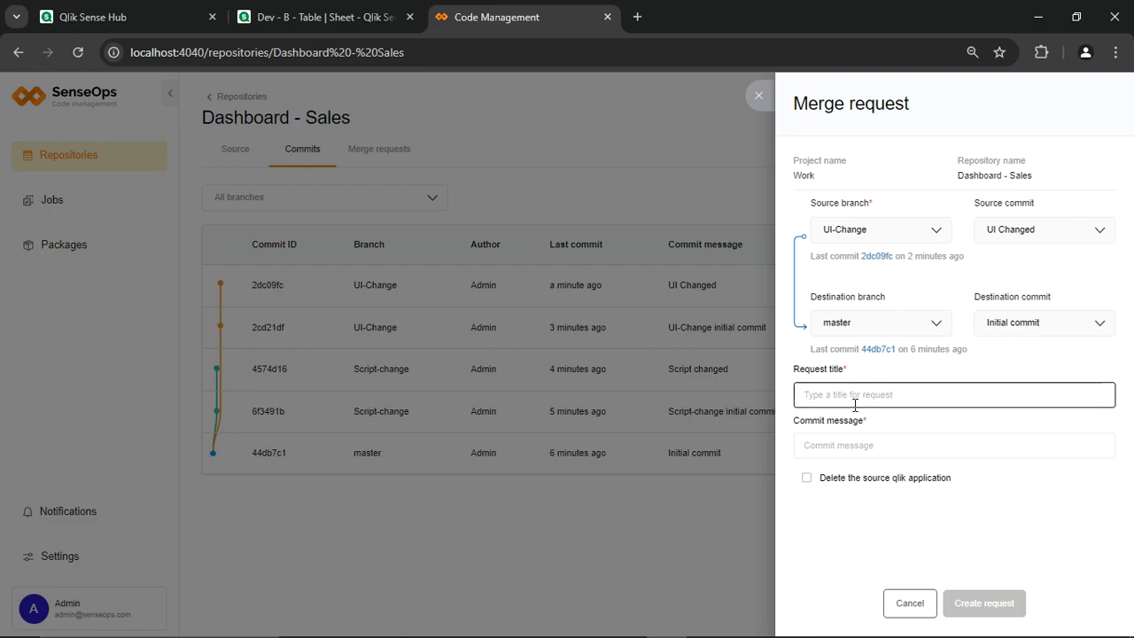
pyautogui.write('UI Changed')
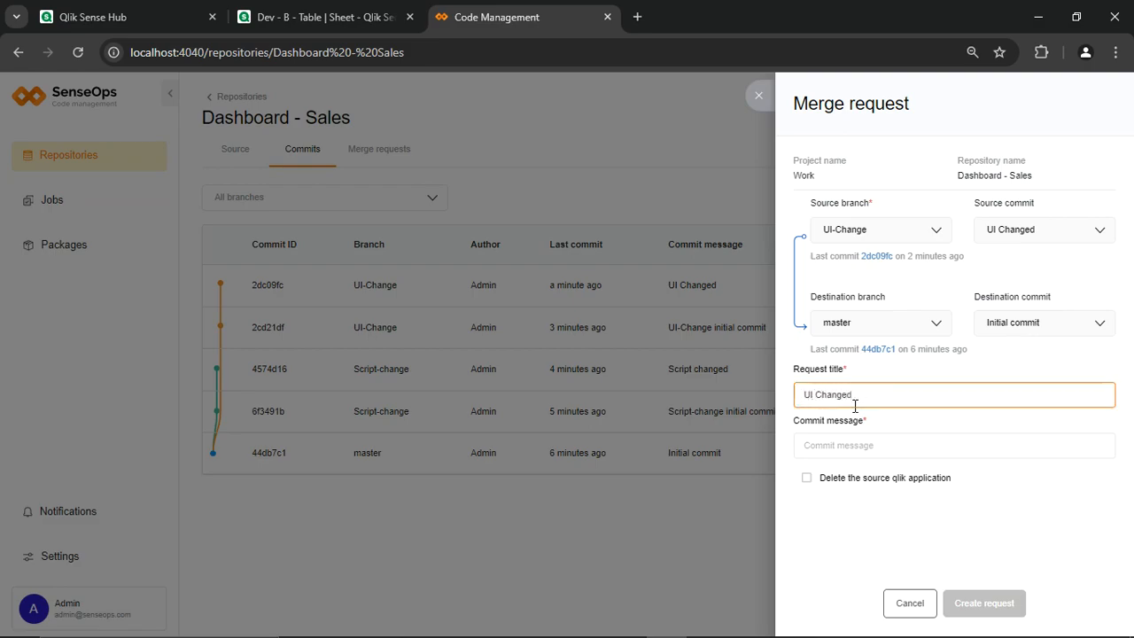
pyautogui.hotkey('ctrl', 'a')
pyautogui.hotkey('ctrl', 'c')
pyautogui.click(847, 446)
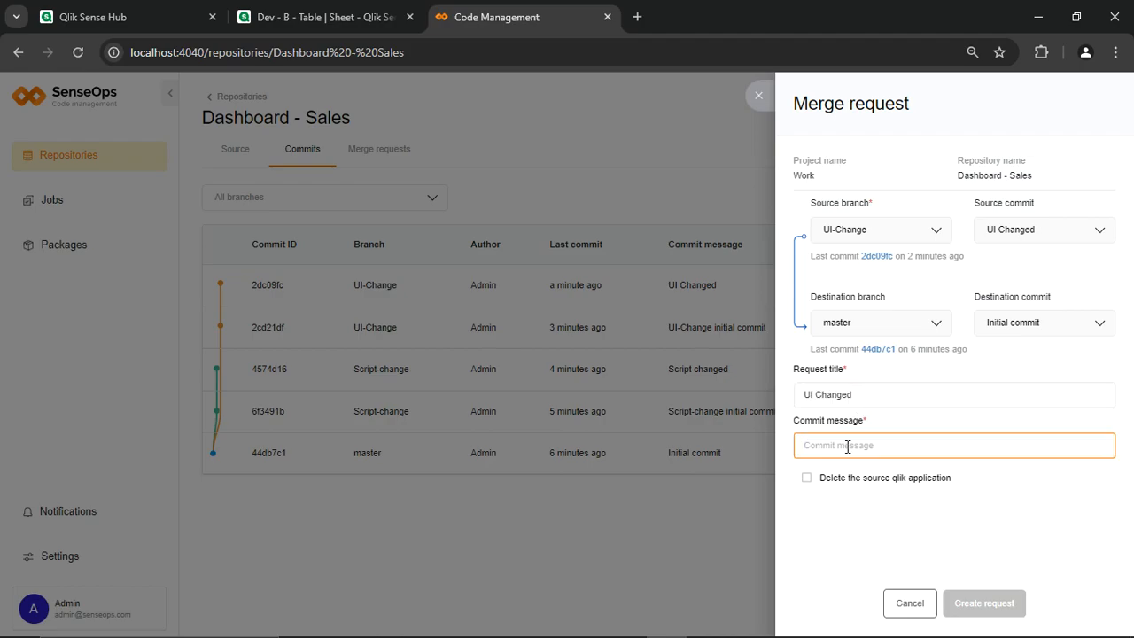
pyautogui.hotkey('ctrl', 'v')
pyautogui.click(840, 479)
pyautogui.click(806, 480)
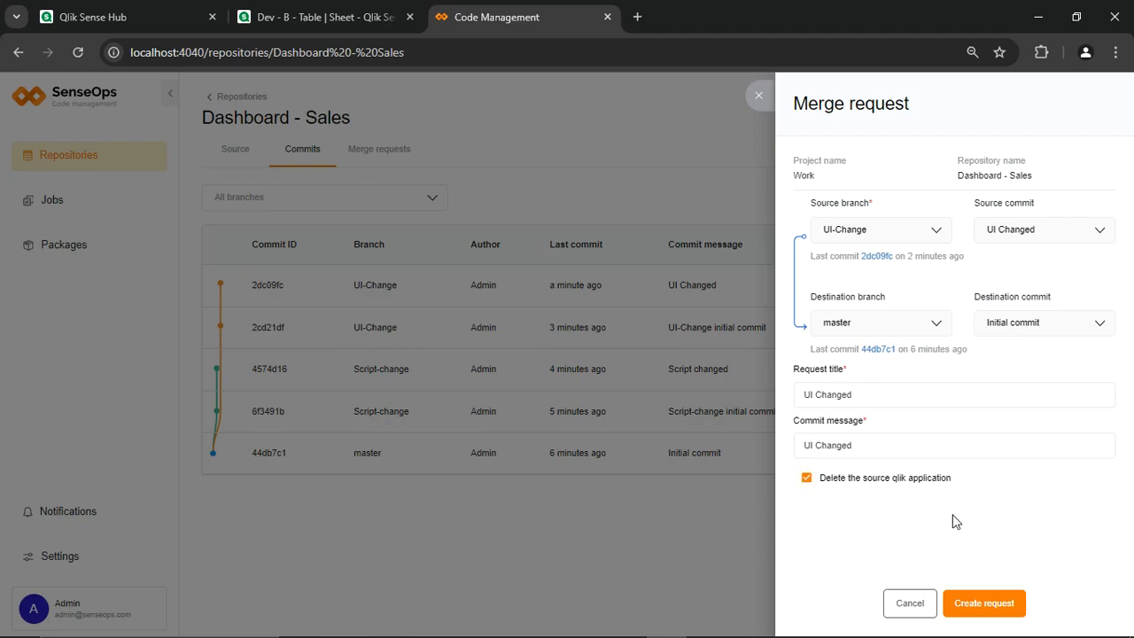
pyautogui.click(969, 599)
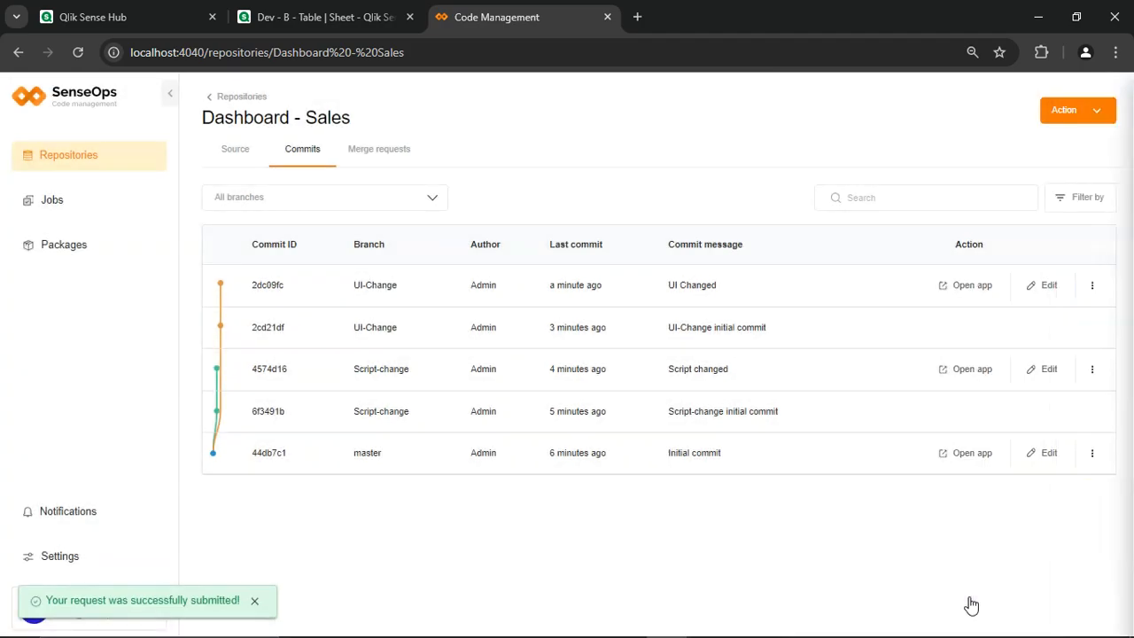
# Step: Create a merge request from Script-change into master with title and commit message "Script changed", set to delete the source Qlik application
pyautogui.click(1091, 371)
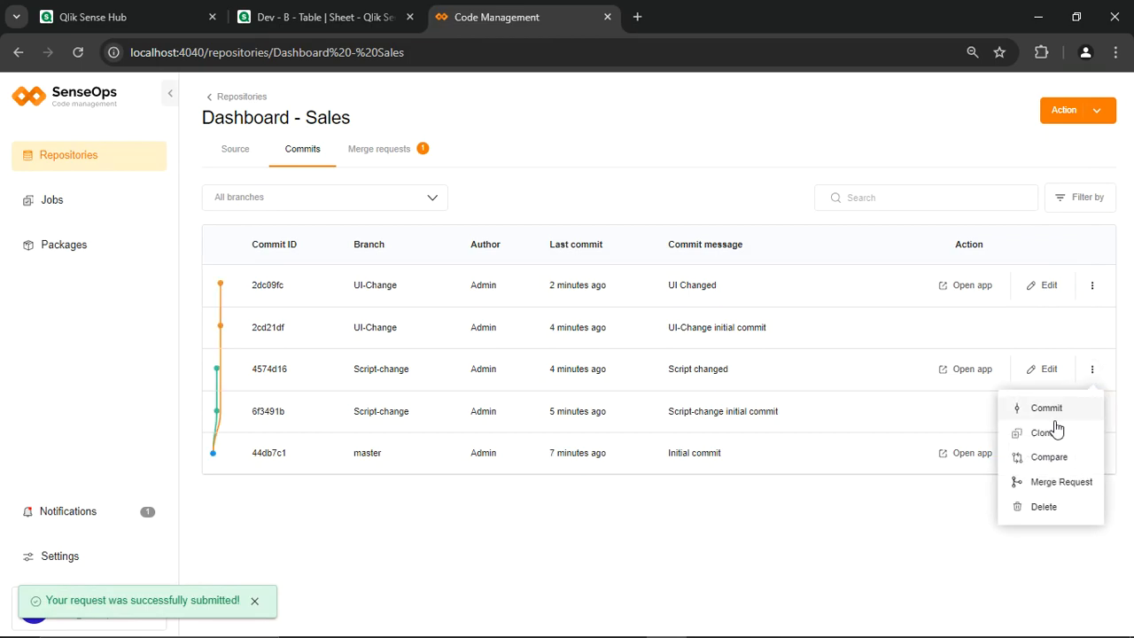
pyautogui.click(1054, 483)
pyautogui.click(858, 374)
pyautogui.write('Scrip')
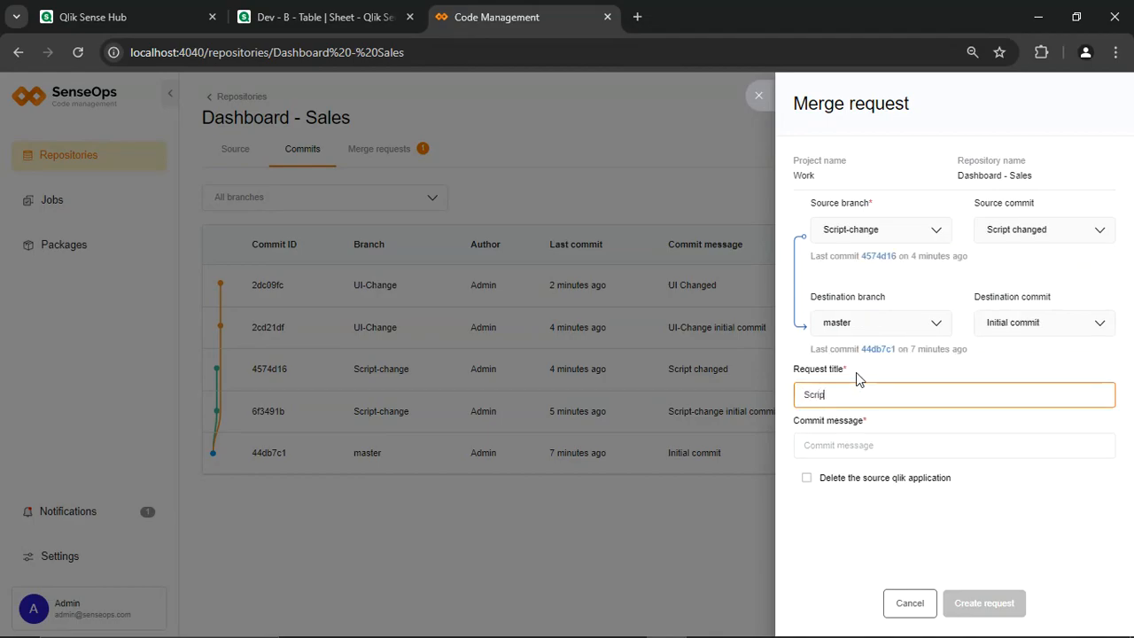
pyautogui.write('t changed')
pyautogui.hotkey('ctrl', 'a')
pyautogui.hotkey('ctrl', 'c')
pyautogui.click(899, 445)
pyautogui.hotkey('ctrl', 'v')
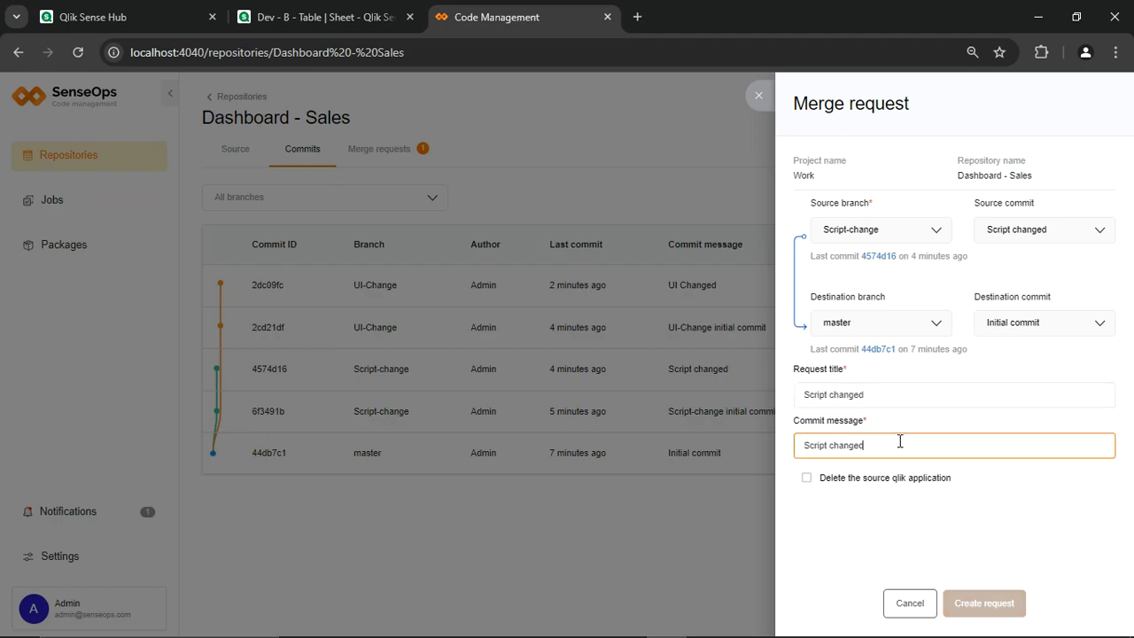
pyautogui.click(832, 476)
pyautogui.click(807, 480)
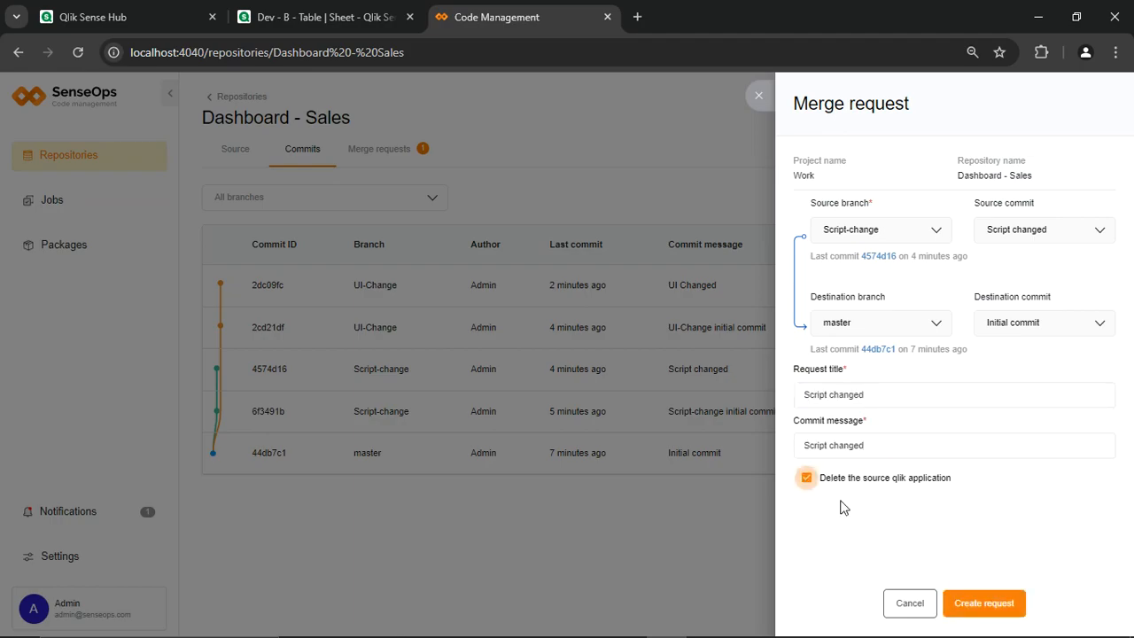
pyautogui.click(983, 604)
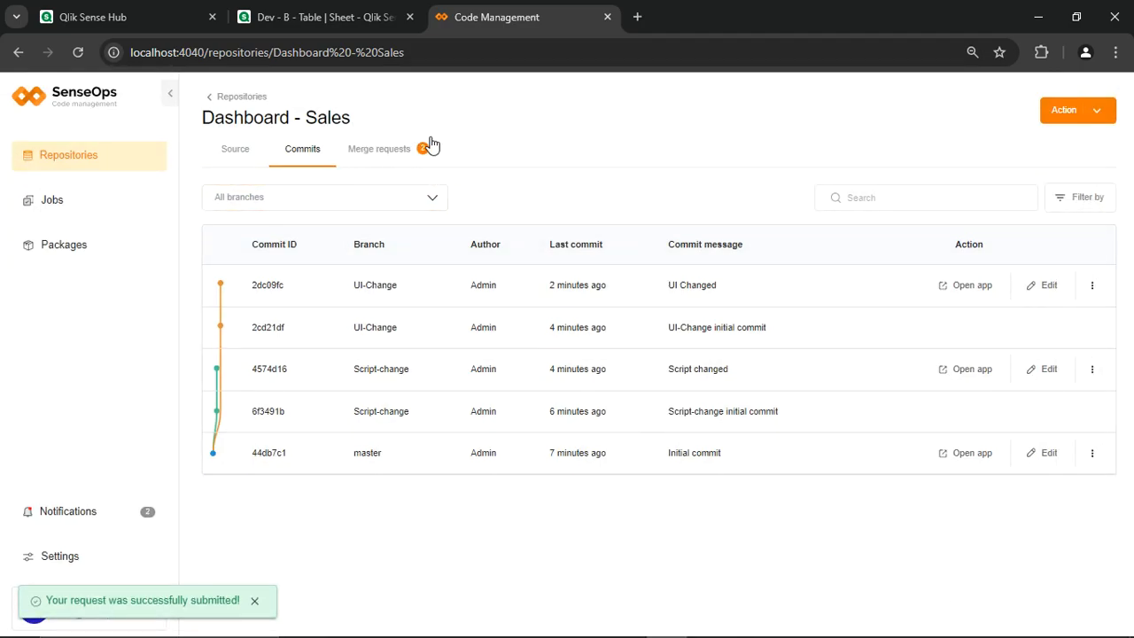
# Step: Open the "Script changed" merge request and examine the differences in its modified Sales Data script section
pyautogui.click(394, 153)
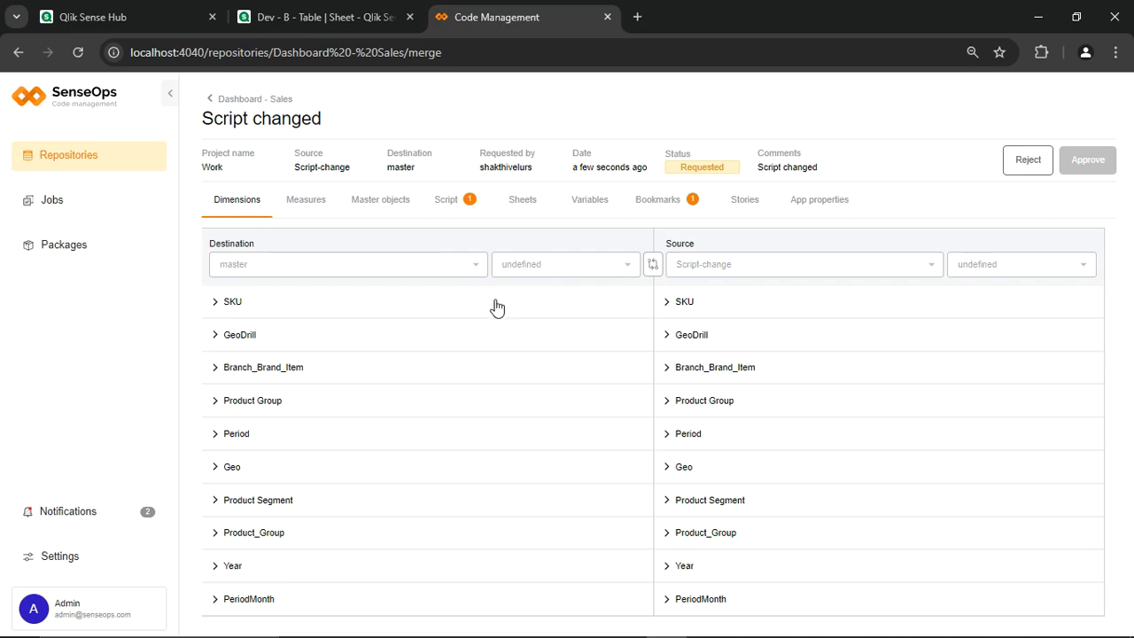
pyautogui.click(456, 210)
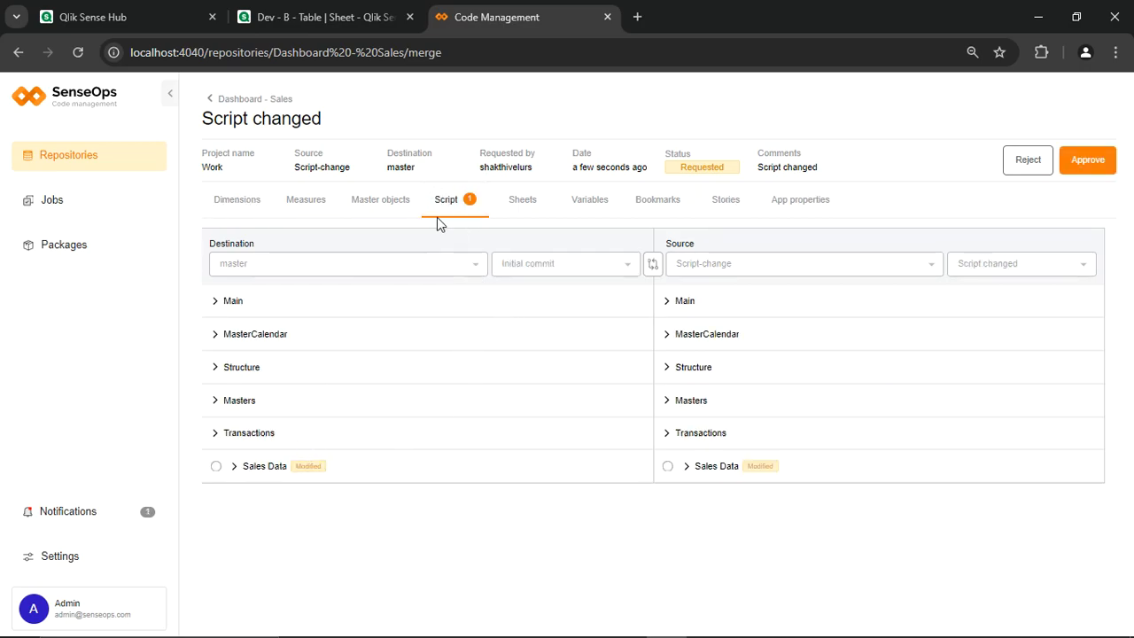
pyautogui.click(401, 467)
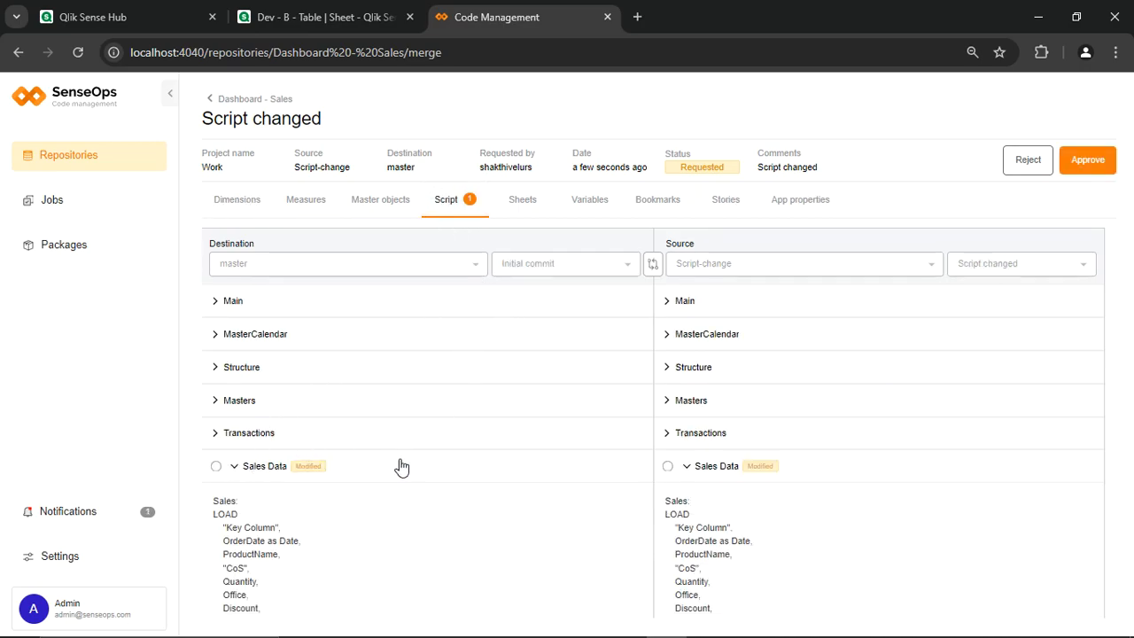
pyautogui.scroll(-1, 400, 466)
pyautogui.scroll(-3, 388, 530)
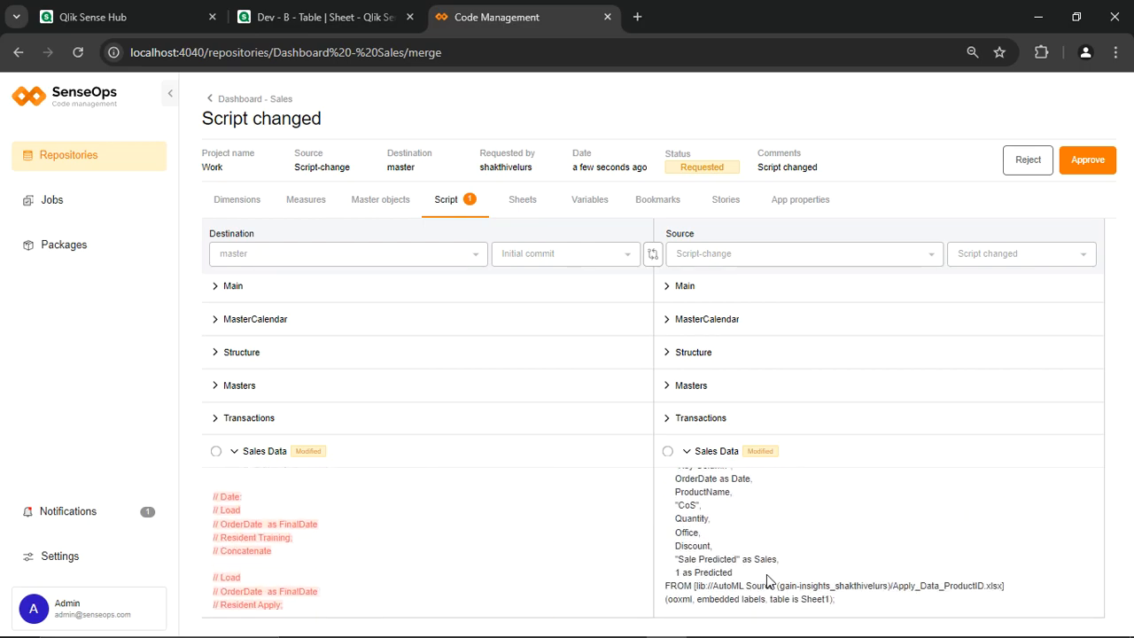
pyautogui.scroll(-1, 449, 551)
pyautogui.scroll(3, 461, 584)
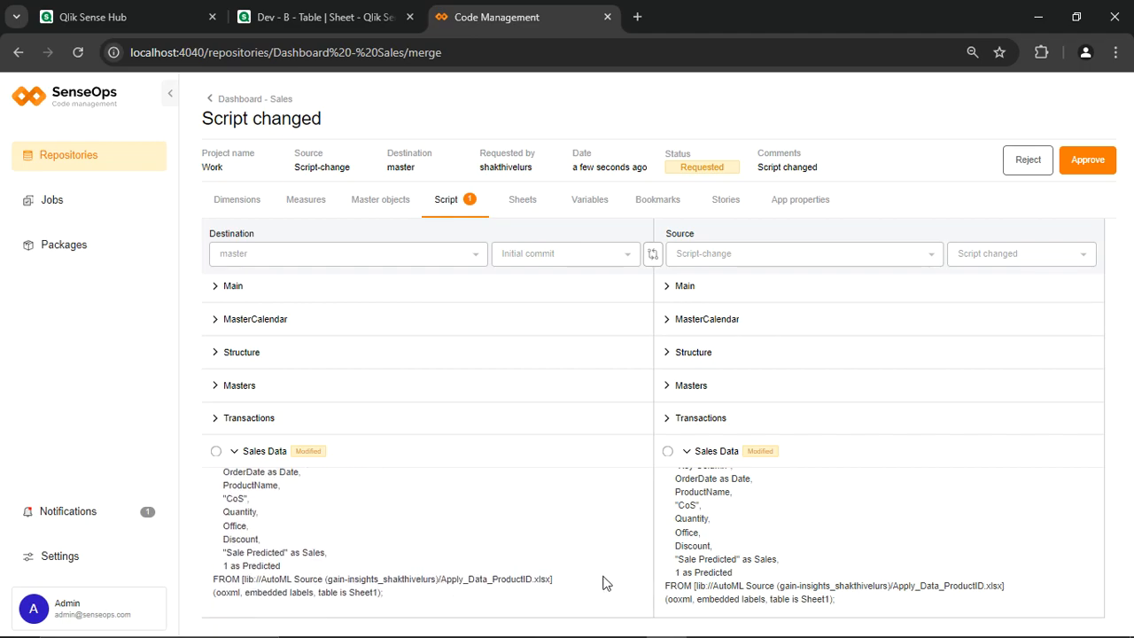
# Step: Select the Script-change version of Sales Data for the merge and approve the request
pyautogui.click(216, 453)
pyautogui.click(667, 452)
pyautogui.click(1108, 159)
pyautogui.click(744, 410)
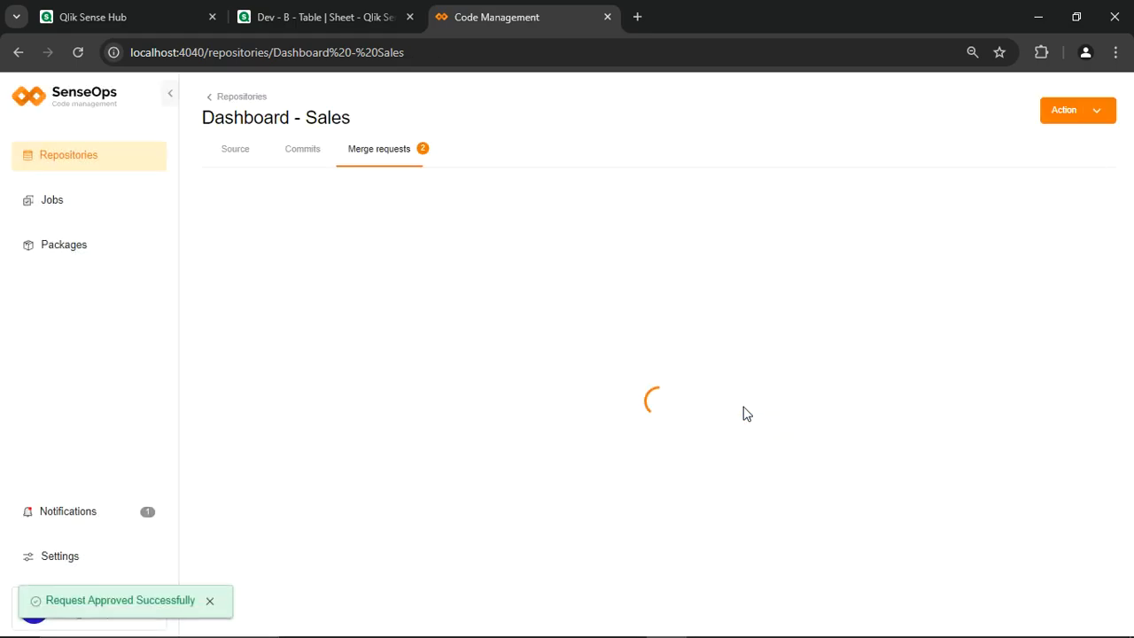
# Step: Open the "UI Changed" merge request and examine its modified script, sheets and bookmarks
pyautogui.click(298, 330)
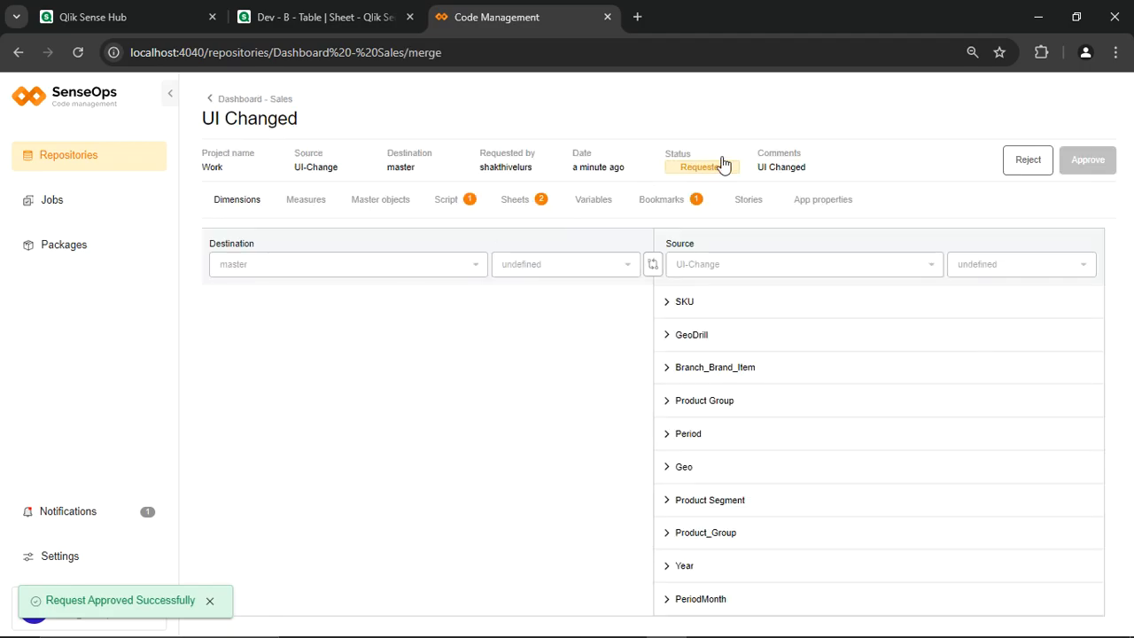
pyautogui.click(467, 204)
pyautogui.click(520, 202)
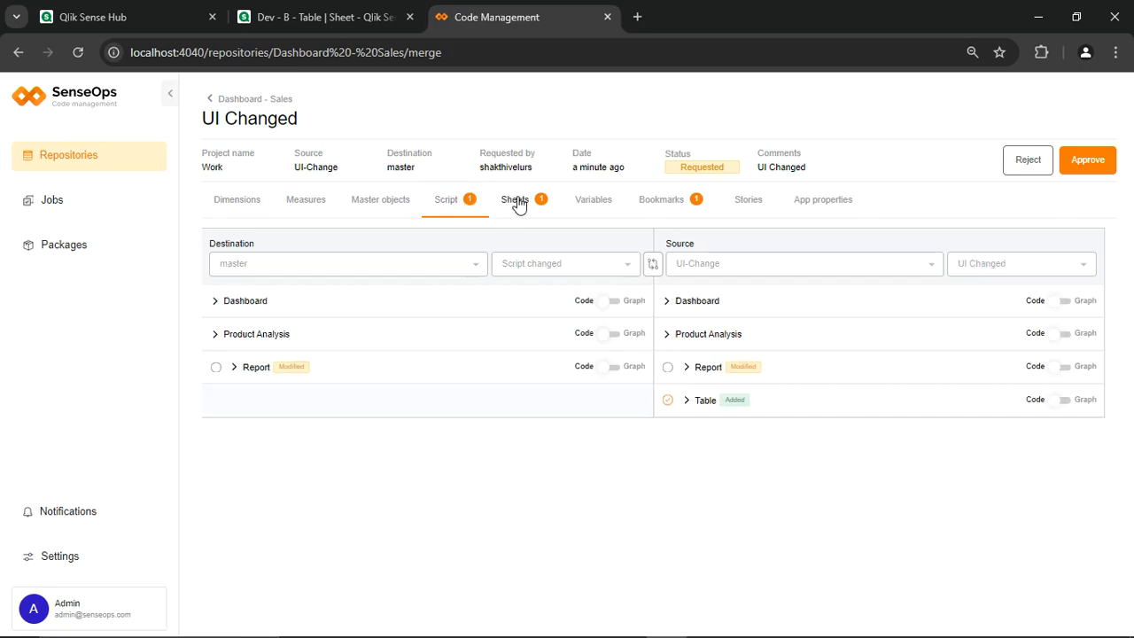
pyautogui.click(671, 213)
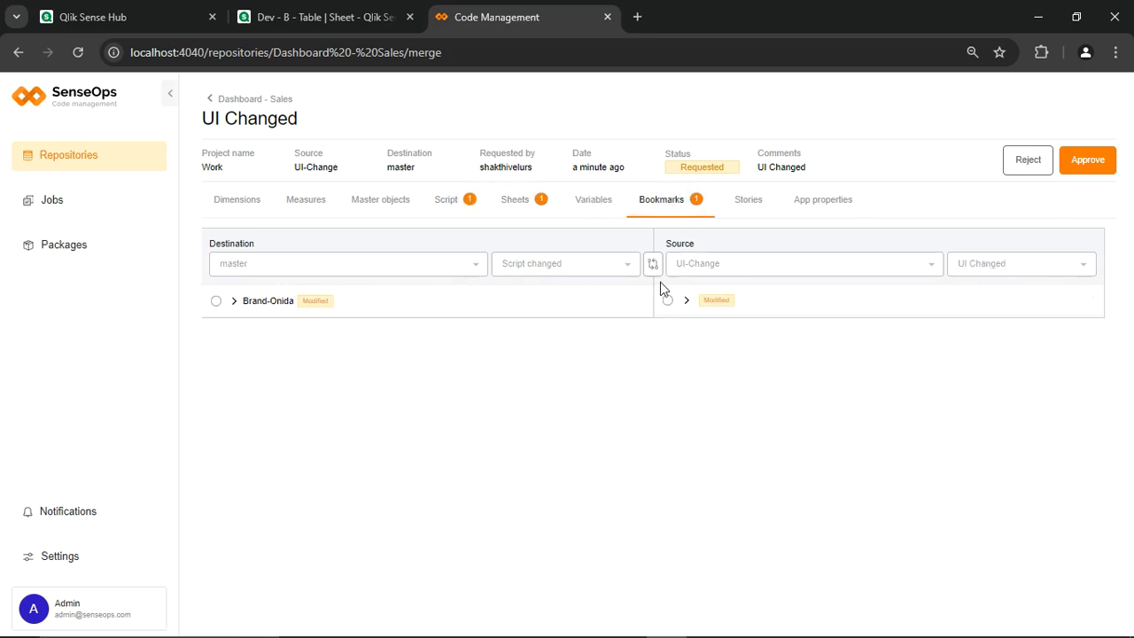
# Step: Select the UI-Change versions of the Brand-Onida bookmark, the Report sheet and the Sales Data script section, and approve the merge request
pyautogui.click(497, 204)
pyautogui.click(667, 367)
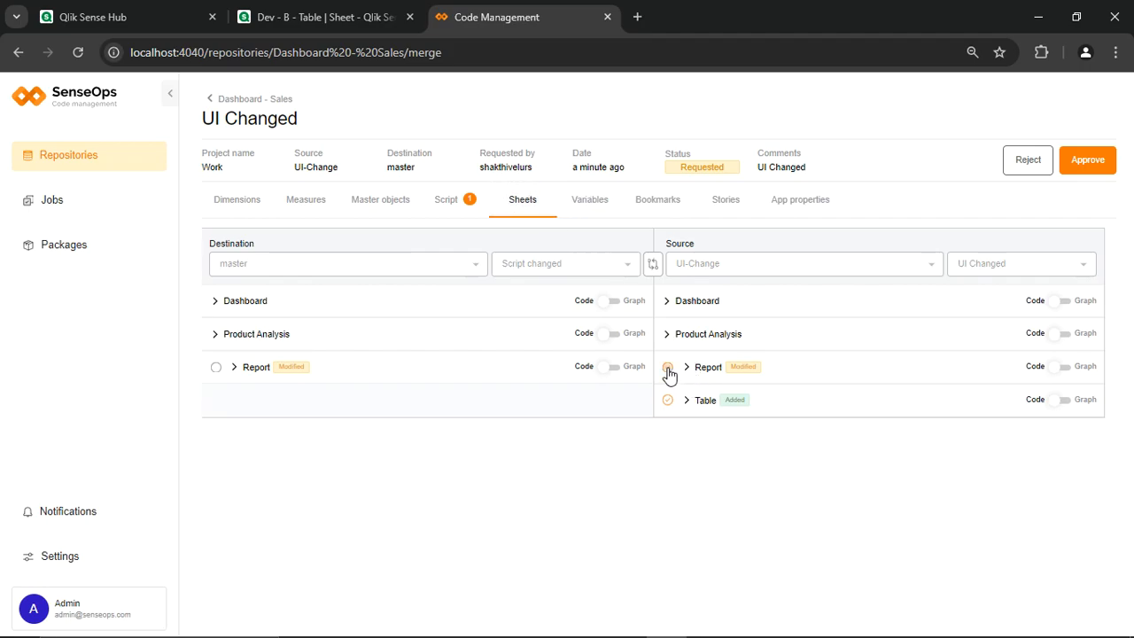
pyautogui.click(450, 200)
pyautogui.click(668, 467)
pyautogui.click(1099, 169)
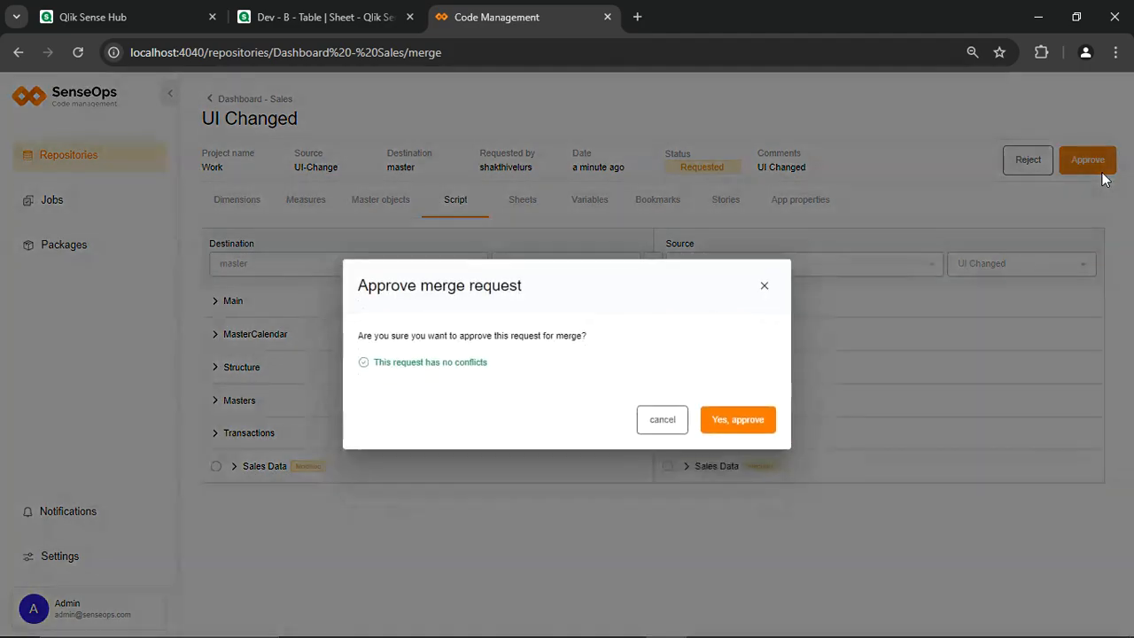
pyautogui.click(752, 432)
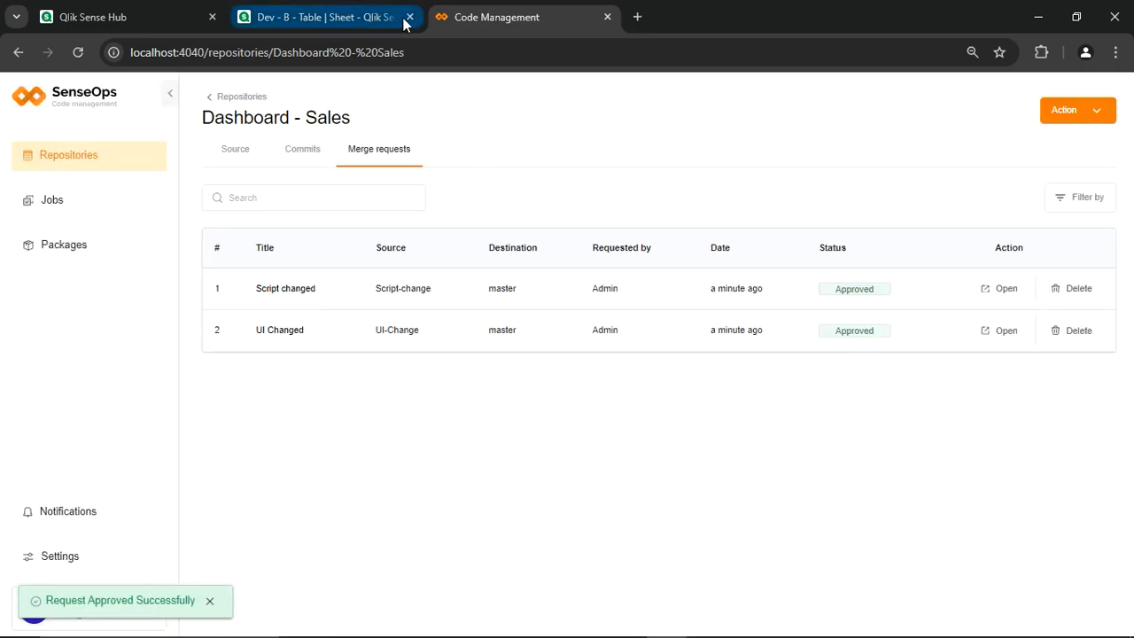
# Step: Close the Dev - B sheet page, switch to Qlik Sense Hub and refresh the Work apps to check the remaining applications
pyautogui.click(409, 18)
pyautogui.click(159, 13)
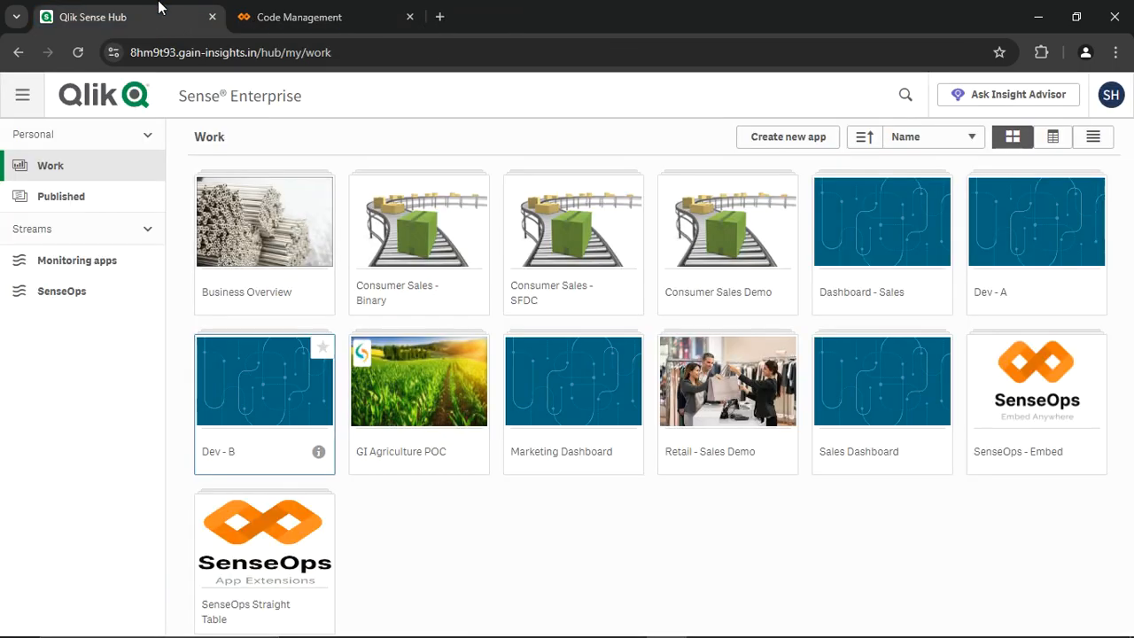
pyautogui.click(86, 55)
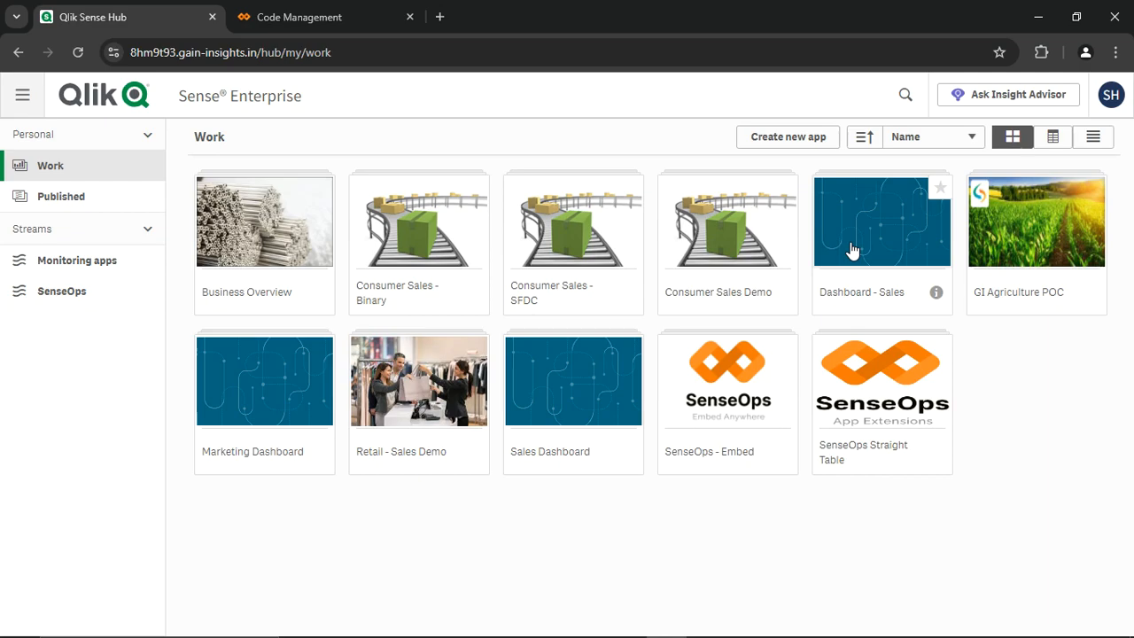
# Step: Switch to Code Management, reopen the Dashboard - Sales repository and examine its commit history for all branches
pyautogui.click(329, 13)
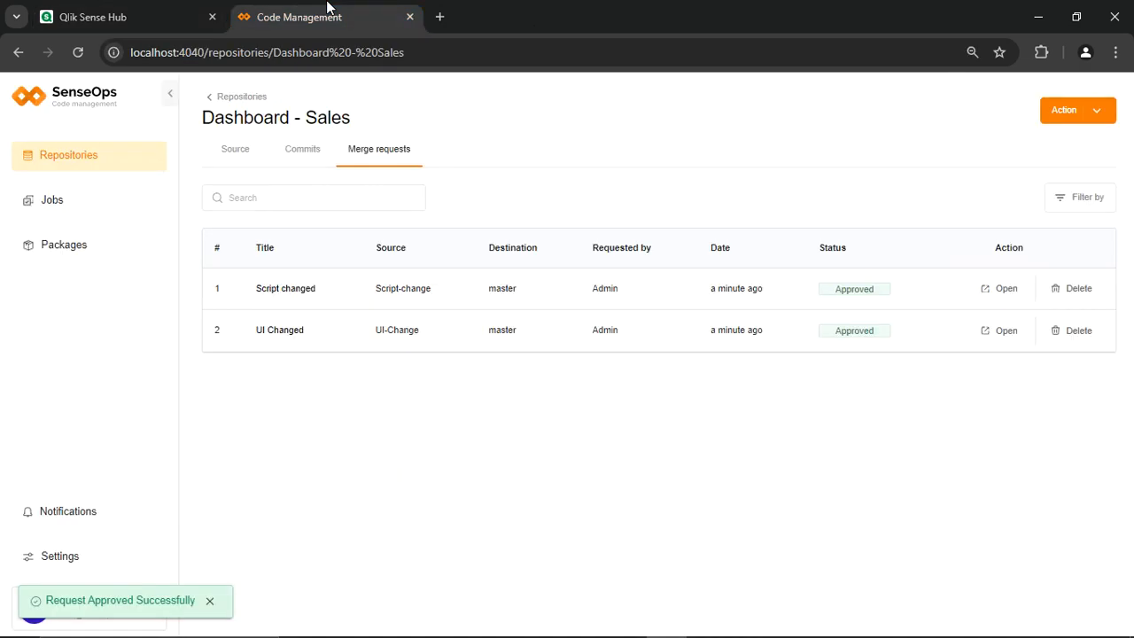
pyautogui.click(234, 96)
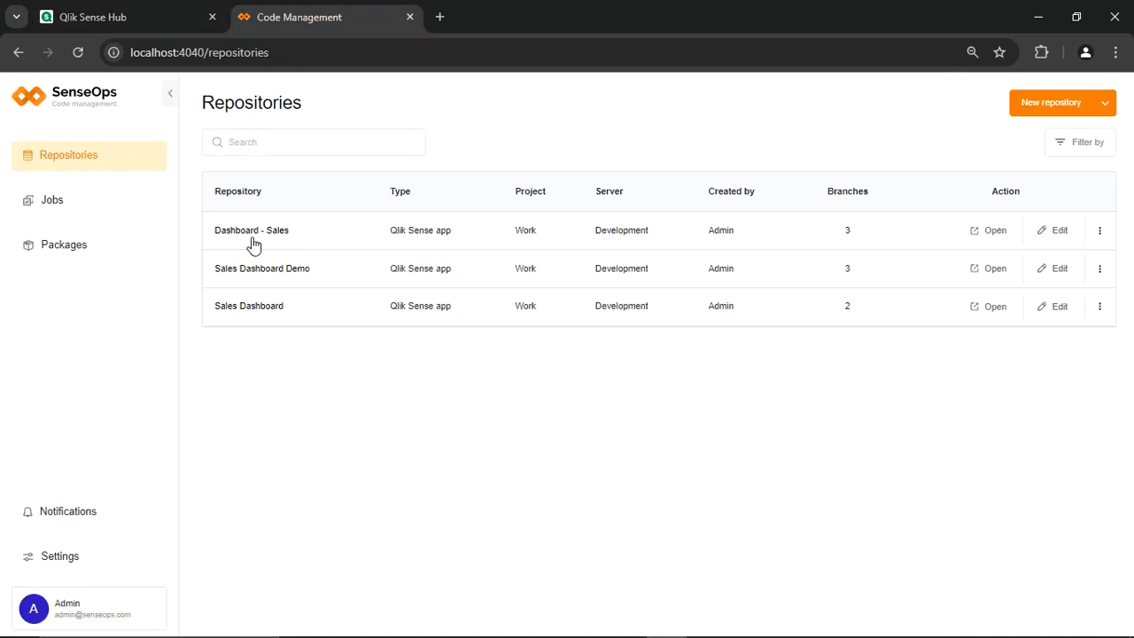
pyautogui.click(252, 235)
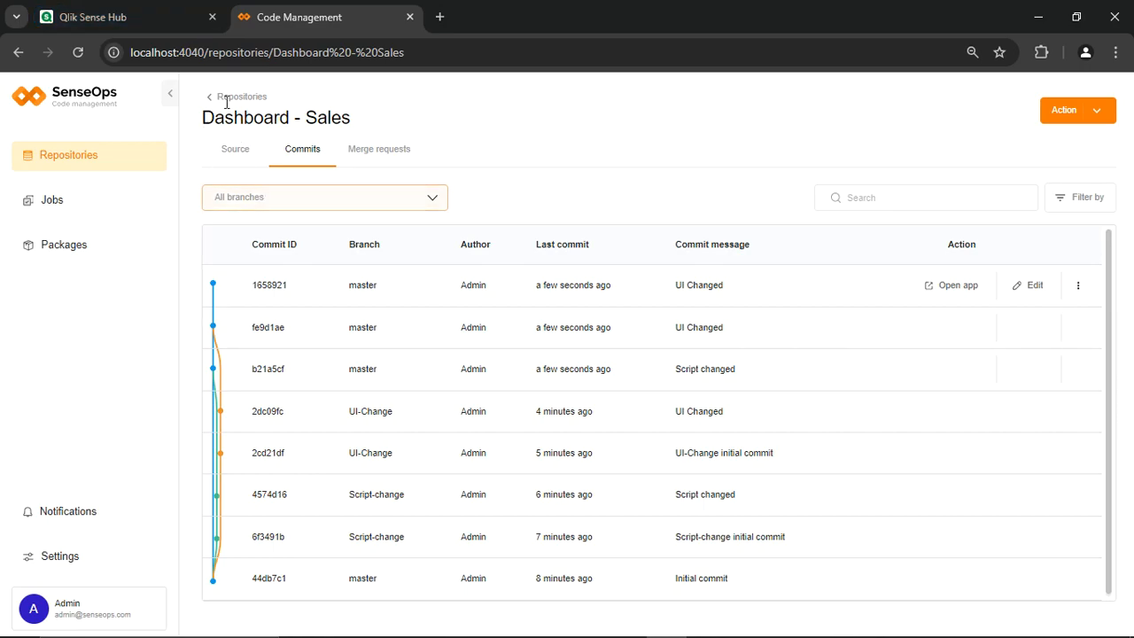
pyautogui.click(146, 24)
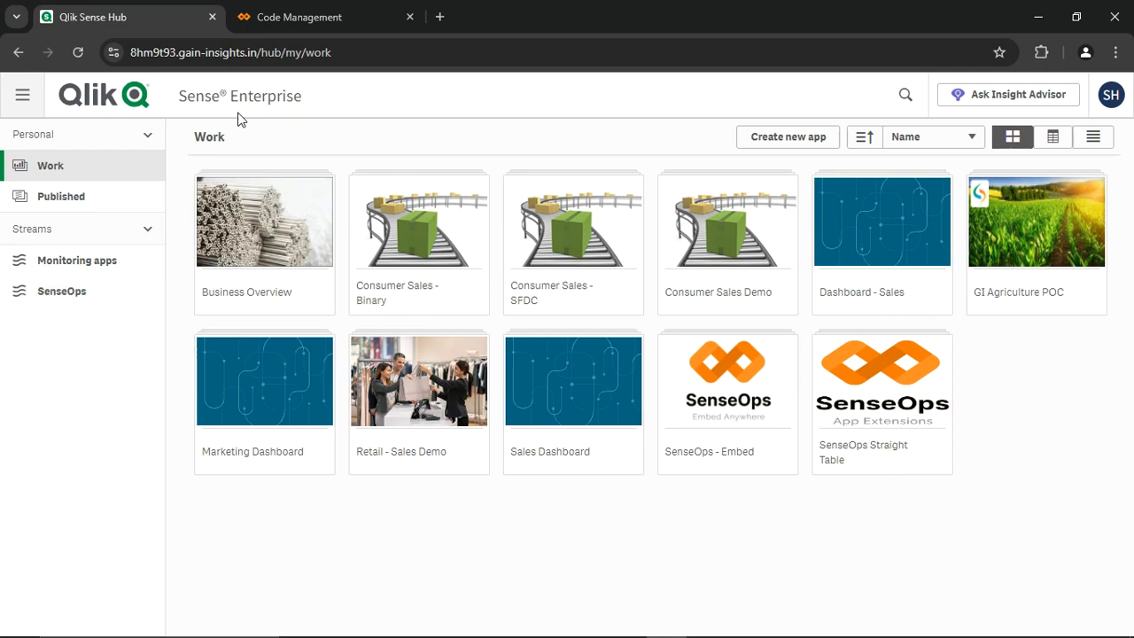
pyautogui.click(317, 9)
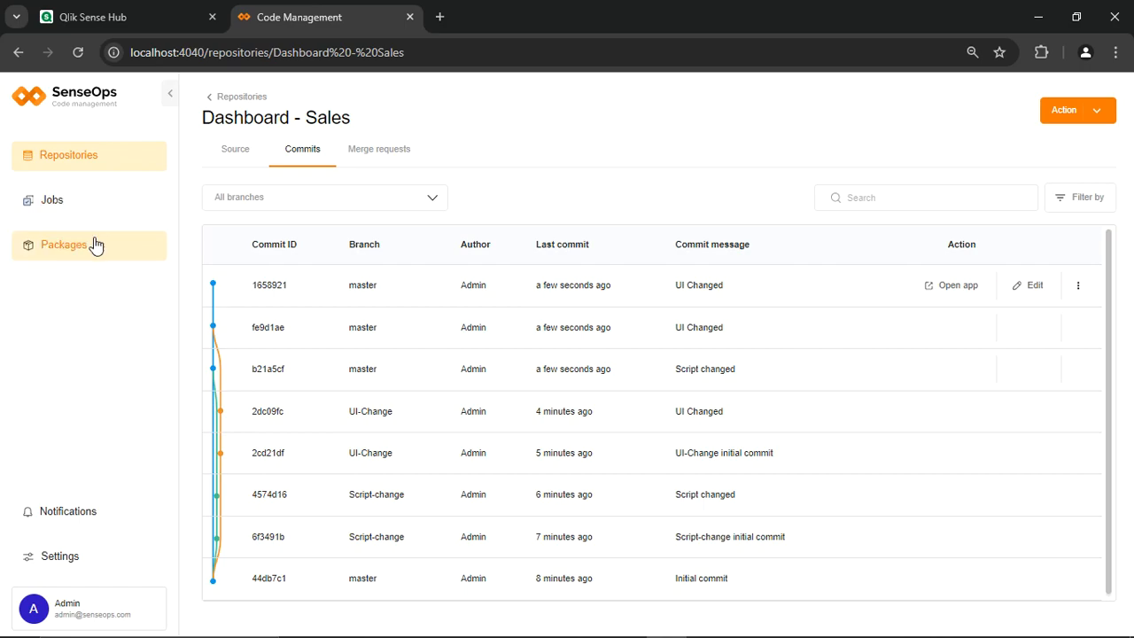
# Step: Create a job named Sales for the Dashboard - Sales repository, as a first movement to the Development server and the SenseOps stream
pyautogui.click(107, 207)
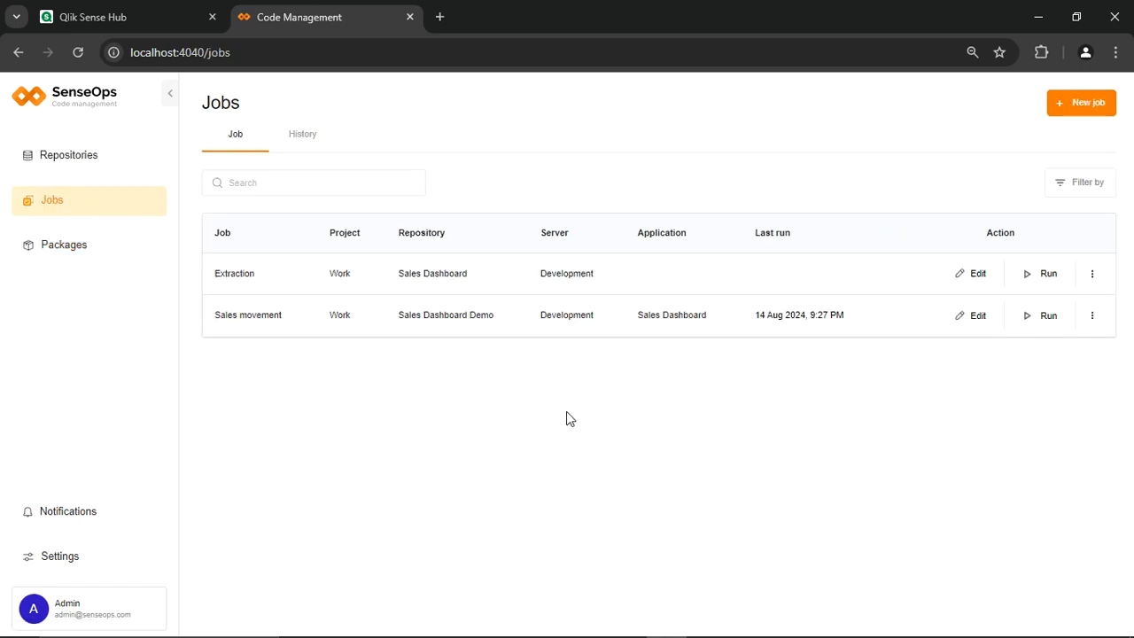
pyautogui.click(1070, 108)
pyautogui.click(924, 181)
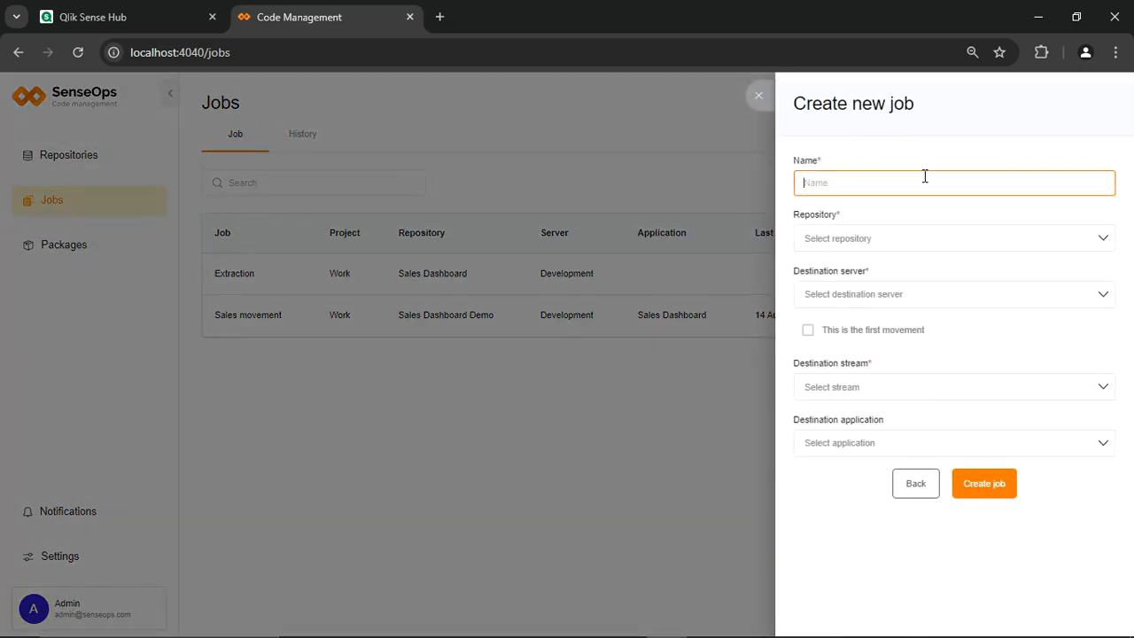
pyautogui.click(896, 239)
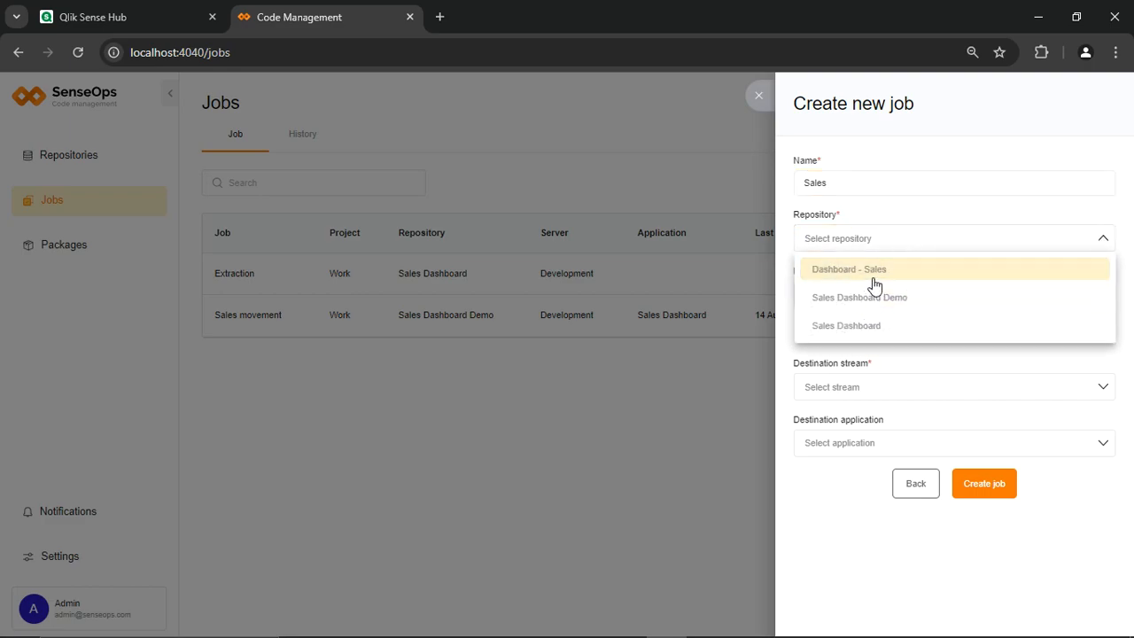
pyautogui.click(873, 281)
pyautogui.click(863, 293)
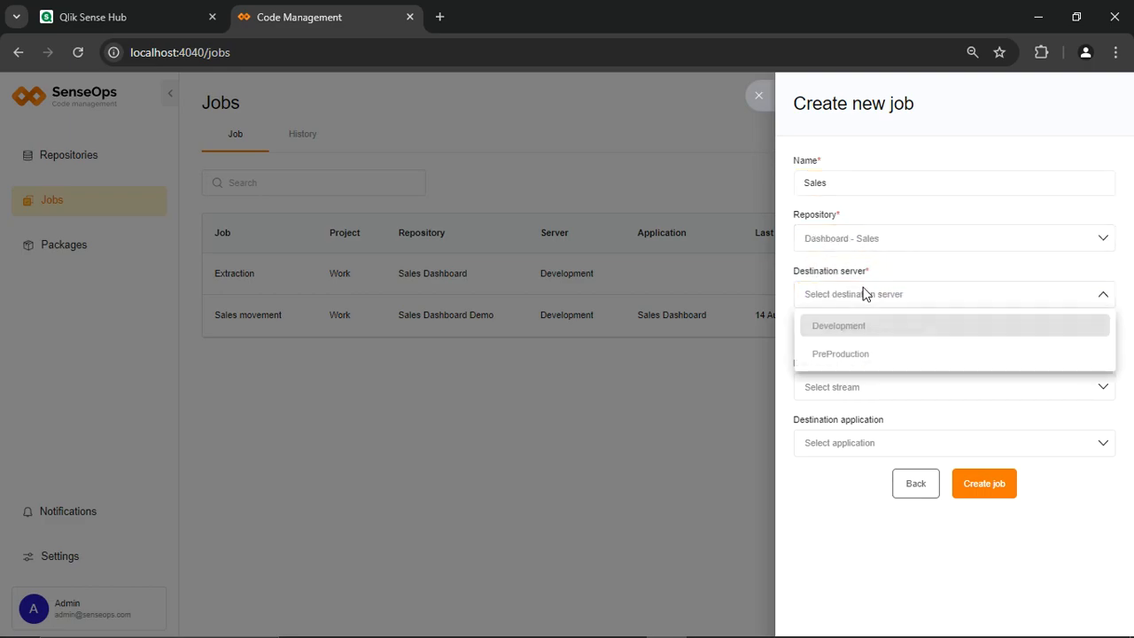
pyautogui.click(856, 327)
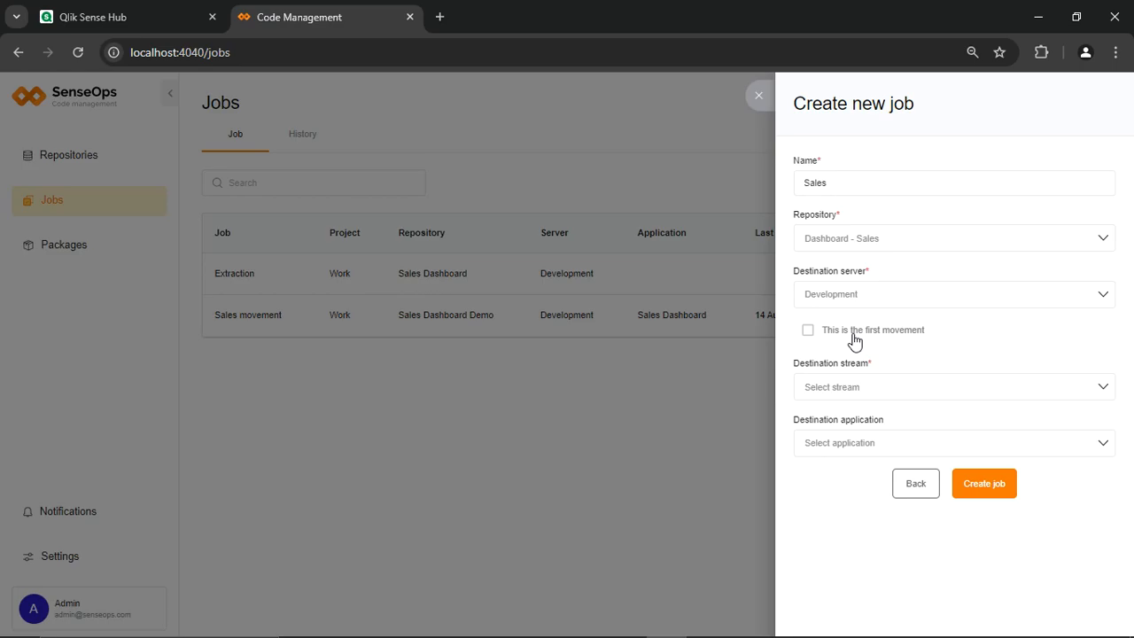
pyautogui.click(853, 342)
pyautogui.click(846, 390)
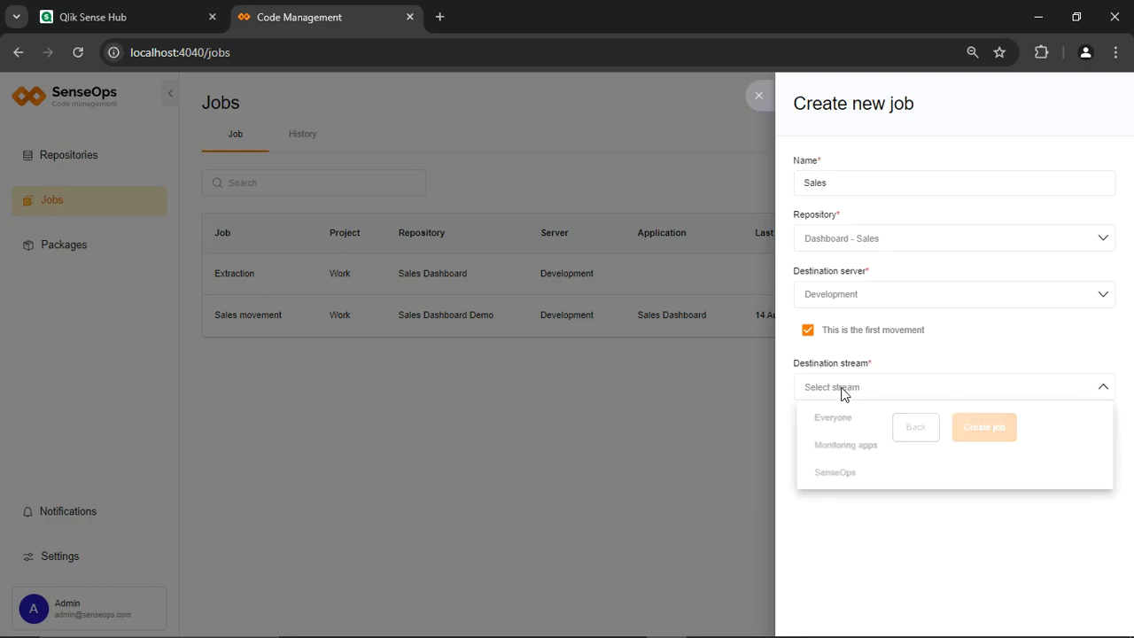
pyautogui.click(833, 476)
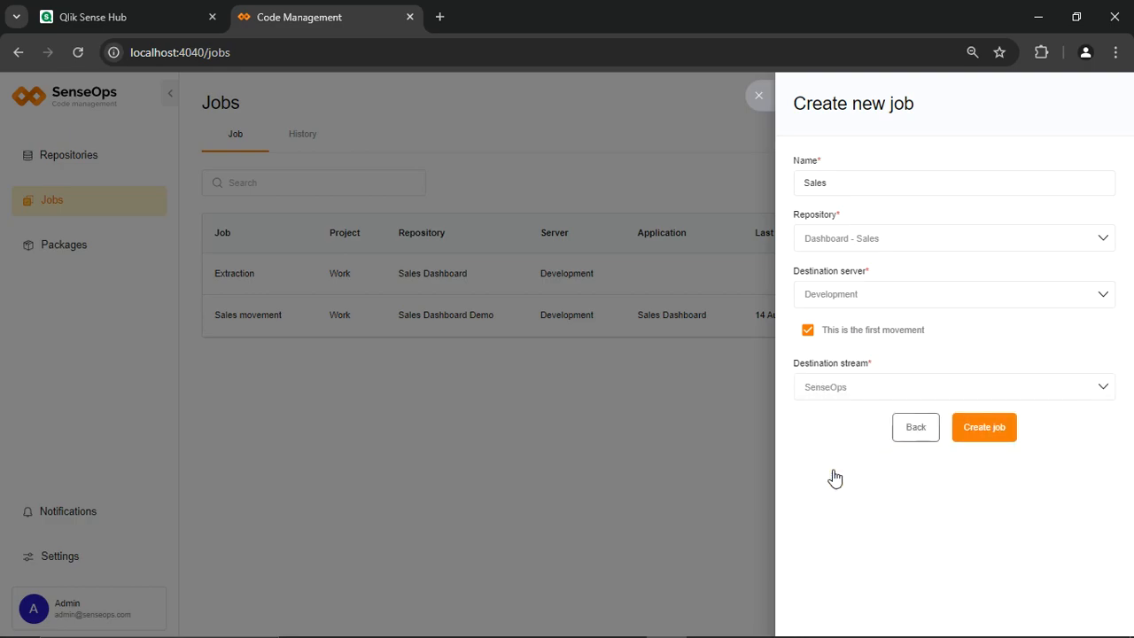
pyautogui.click(982, 432)
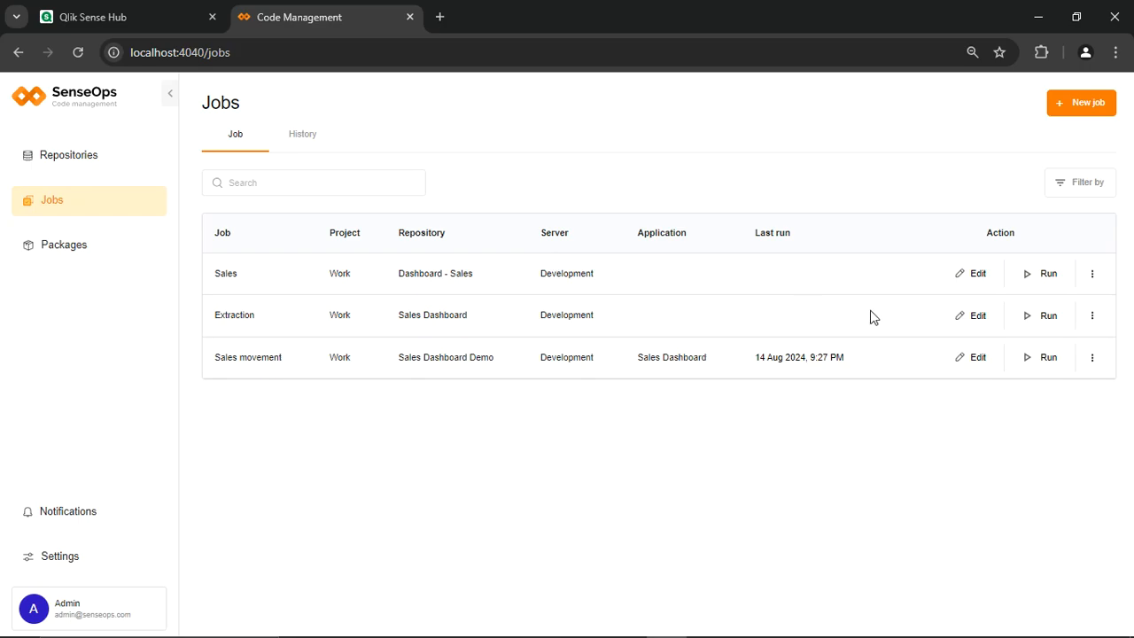
# Step: Run the Sales job, and check the deployment in Qlik Sense Hub's SenseOps stream and in Code Management's job history
pyautogui.click(1045, 274)
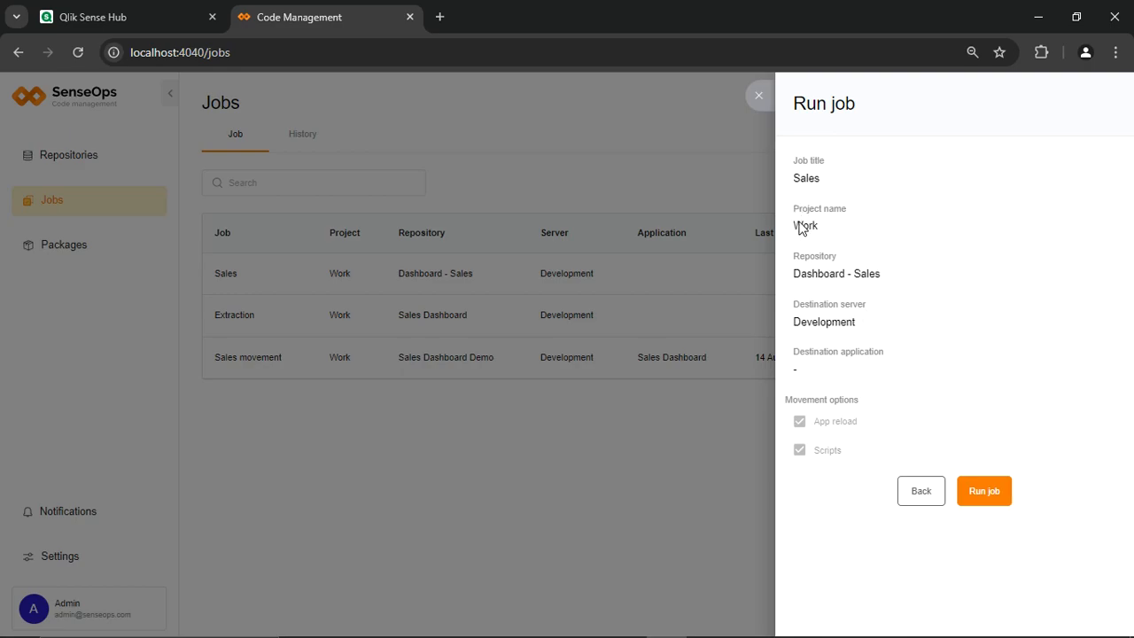
pyautogui.click(1002, 498)
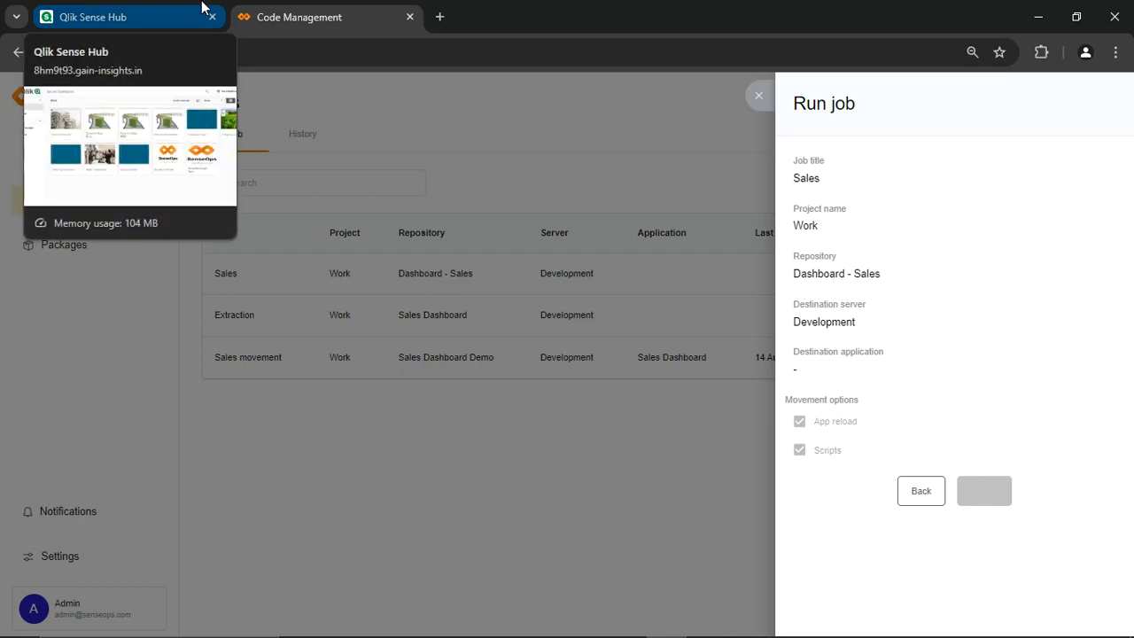
pyautogui.click(202, 7)
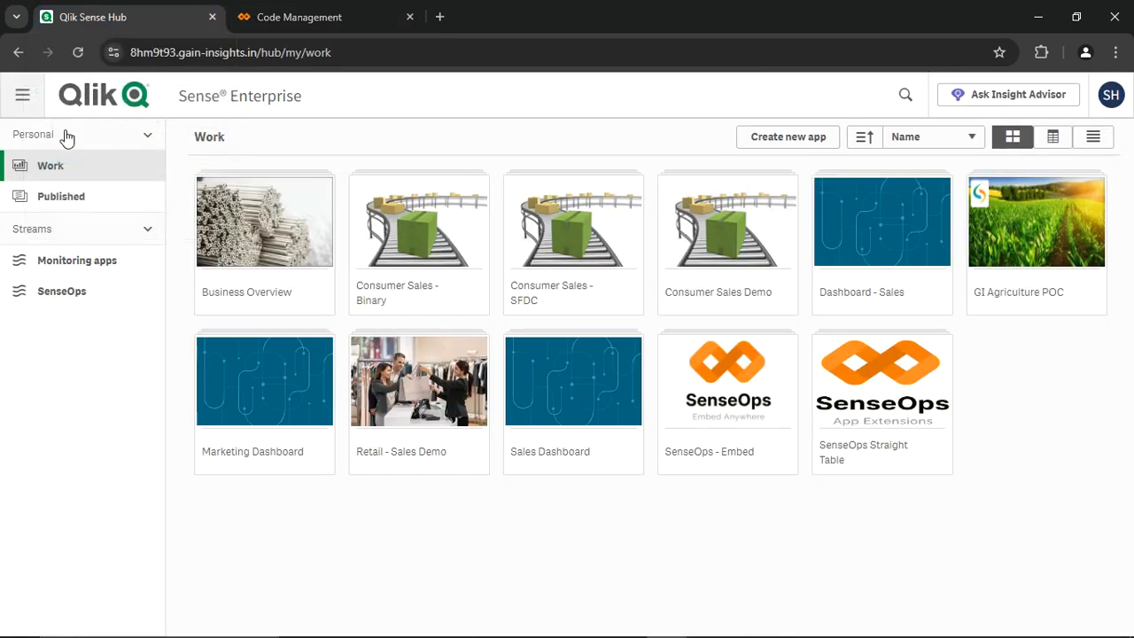
pyautogui.click(77, 292)
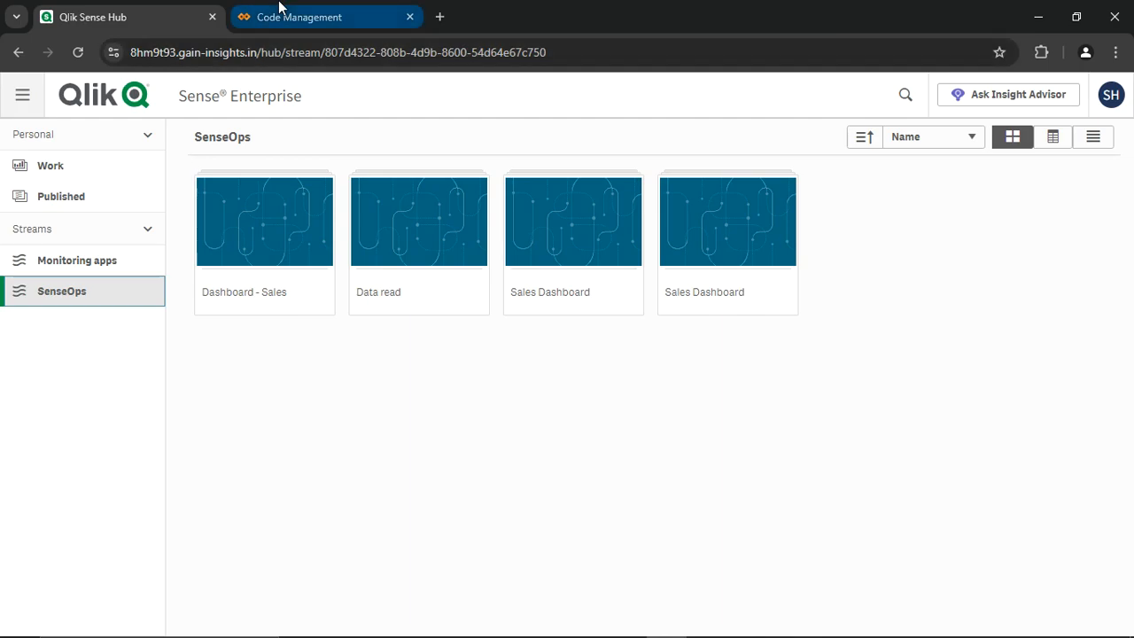
pyautogui.click(373, 14)
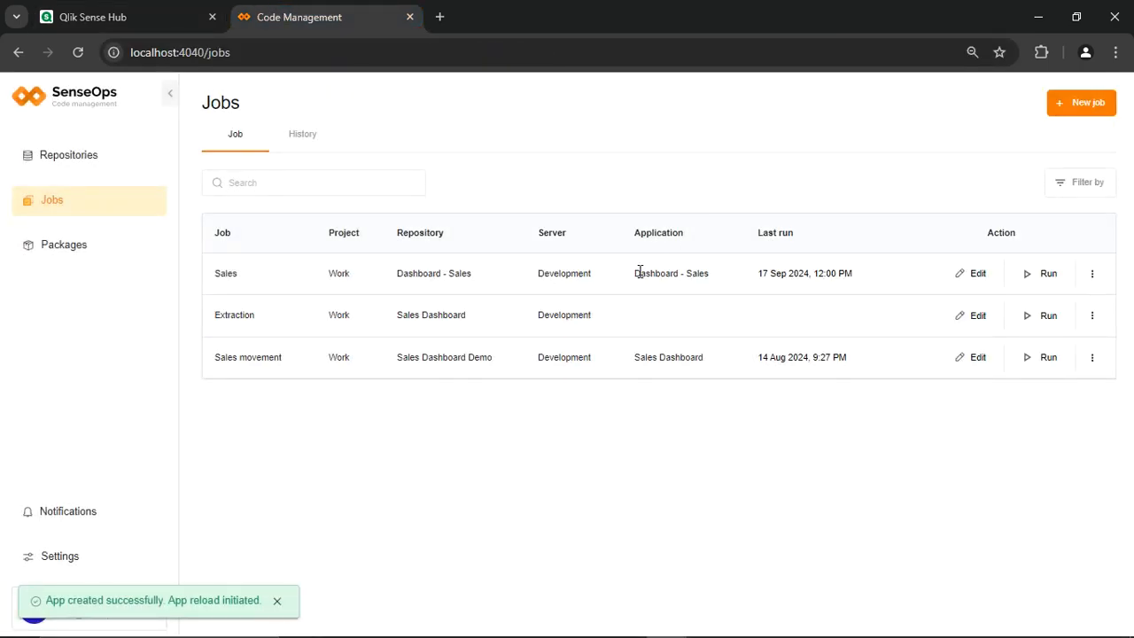
pyautogui.click(315, 147)
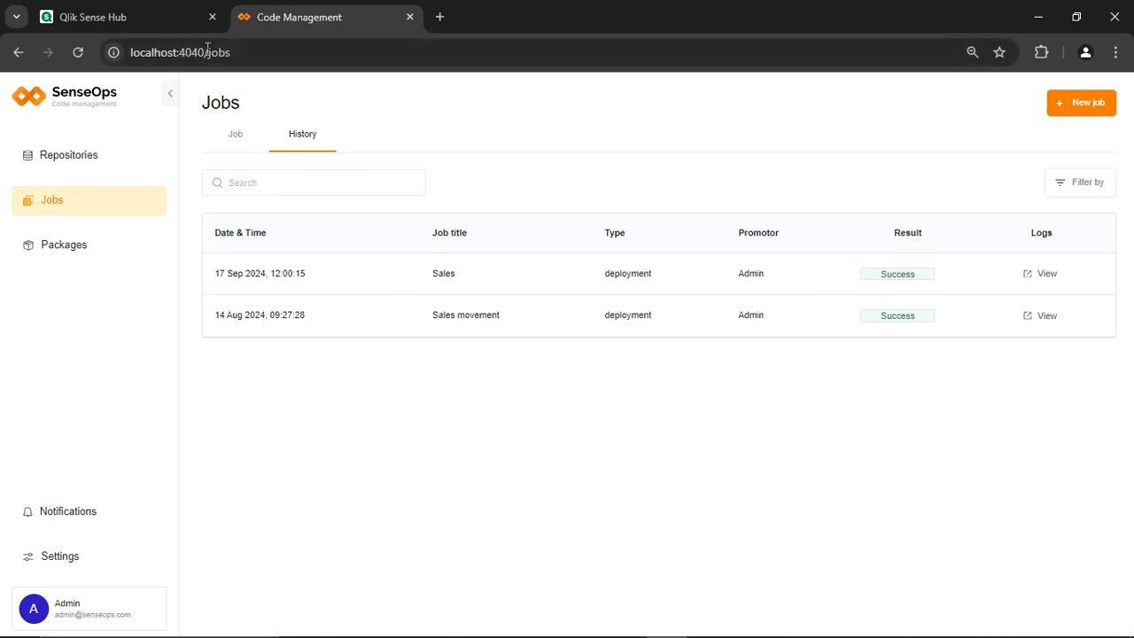
# Step: Start a new package titled "Sales movement" and add the jobs Sales, Extraction and Sales movement to it
pyautogui.click(114, 247)
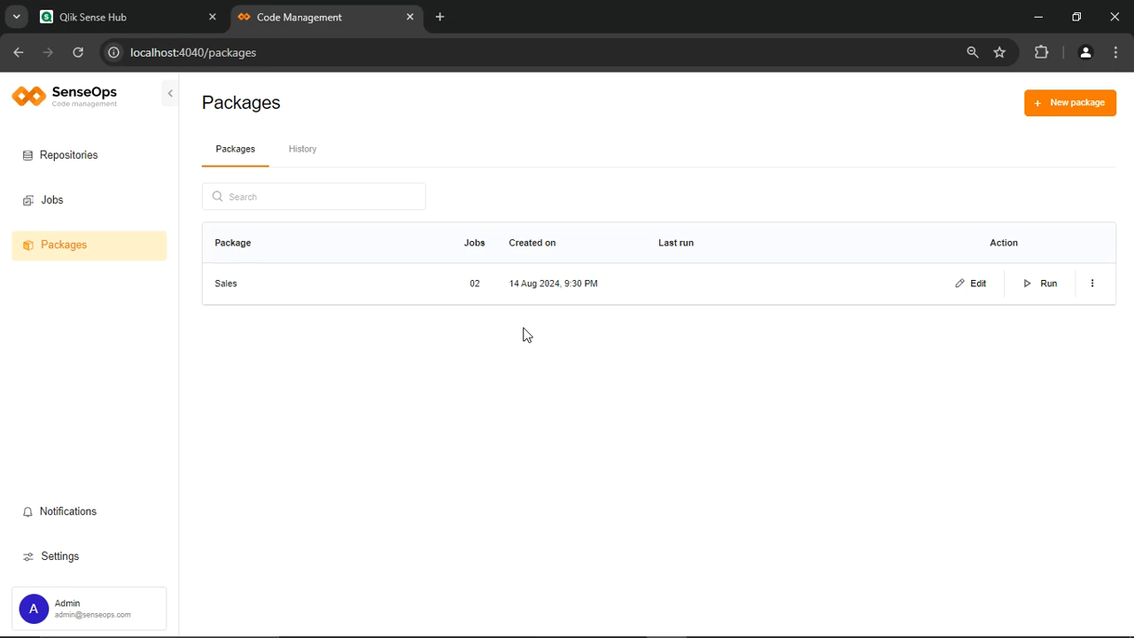
pyautogui.click(1051, 104)
pyautogui.click(879, 190)
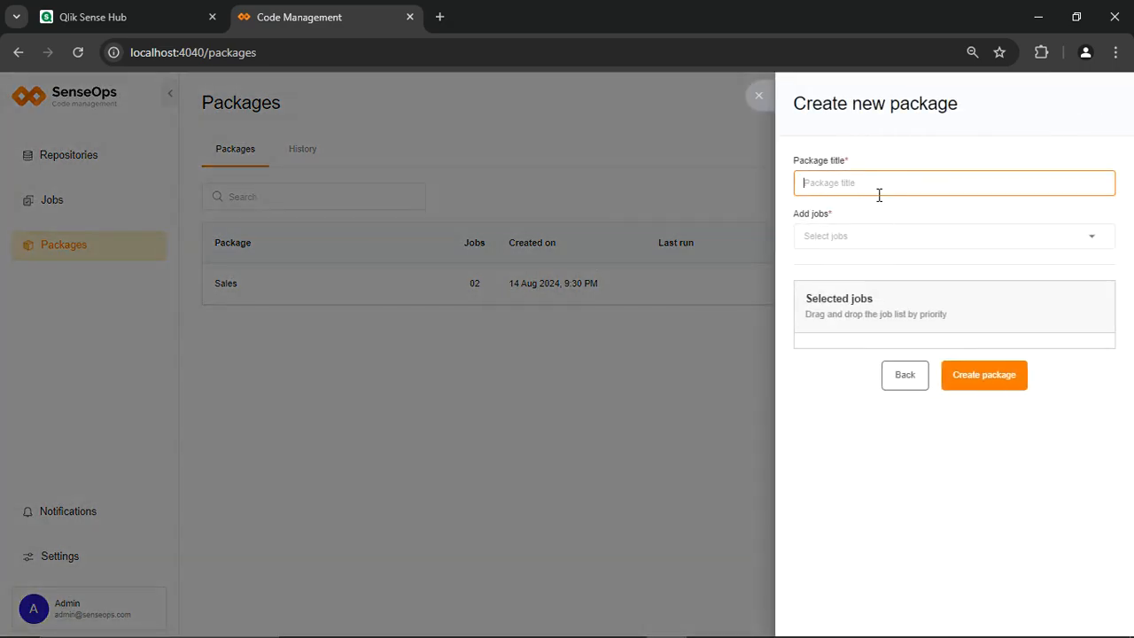
pyautogui.write('Sales movement')
pyautogui.click(859, 233)
pyautogui.click(807, 335)
pyautogui.click(808, 363)
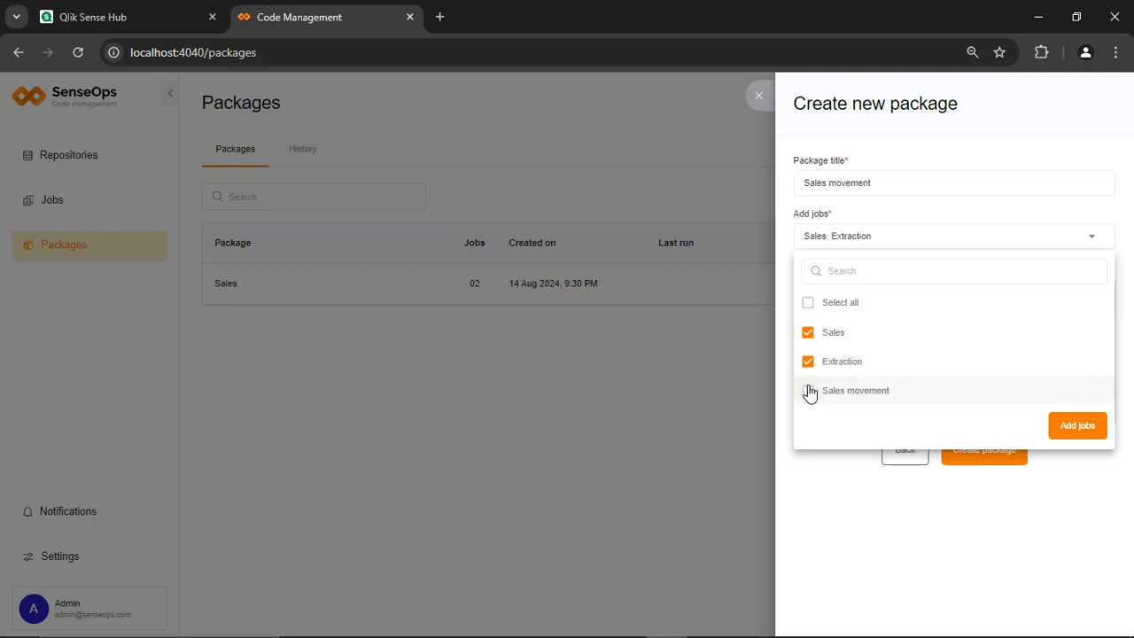
pyautogui.click(807, 391)
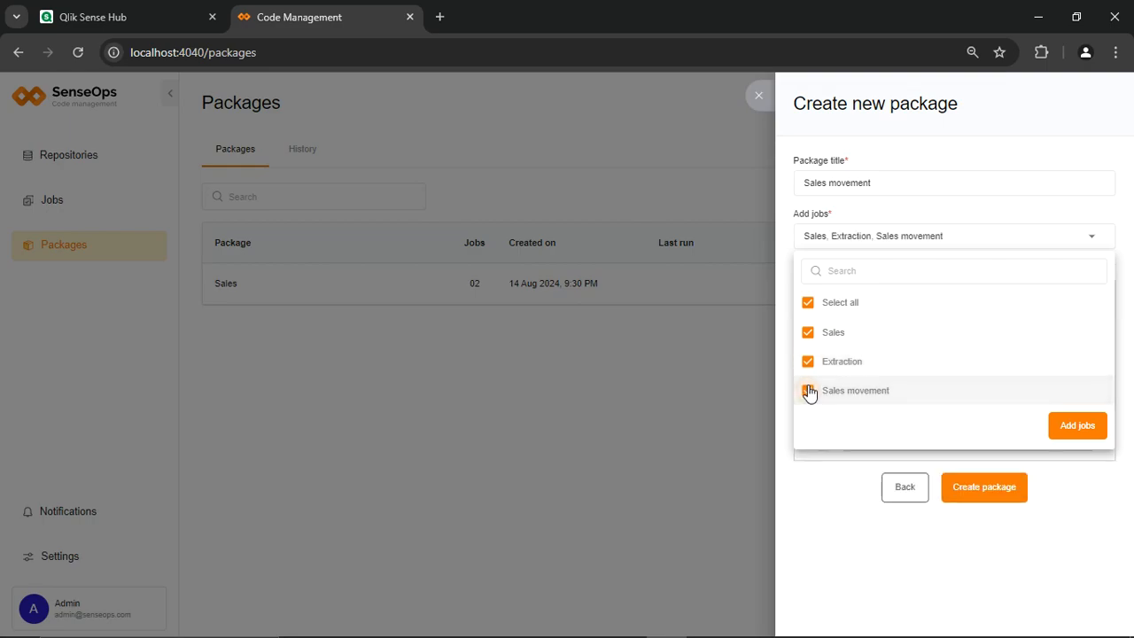
pyautogui.click(1085, 427)
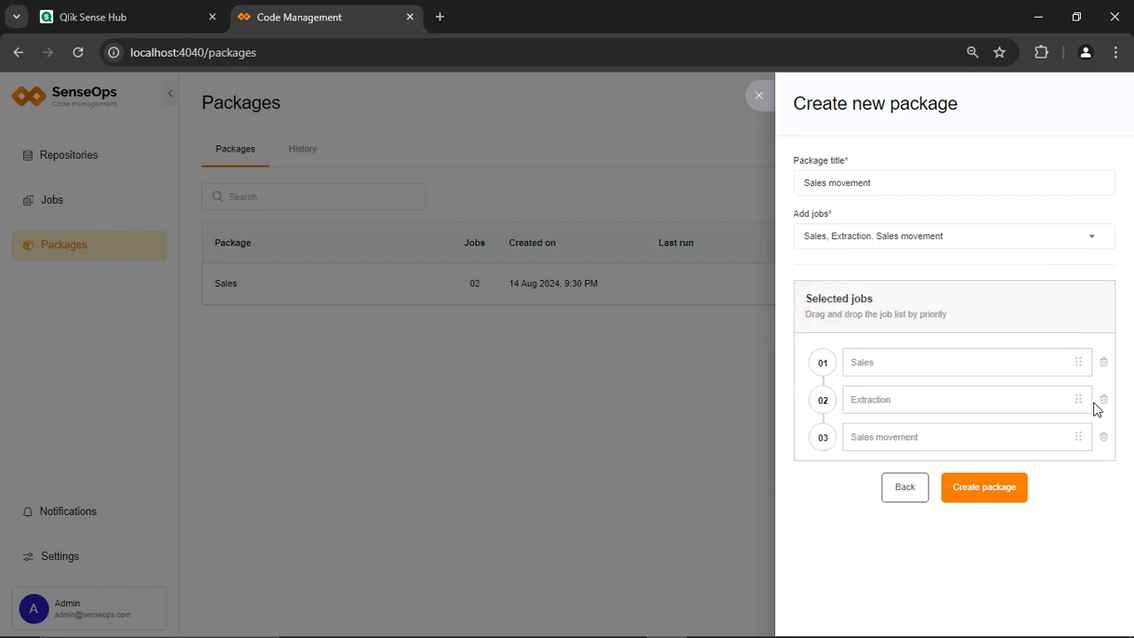
# Step: Reorder the package's jobs to Extraction, Sales movement, Sales and create the package
pyautogui.moveTo(1079, 400); pyautogui.dragTo(1081, 362)
pyautogui.moveTo(1078, 436); pyautogui.dragTo(1073, 399)
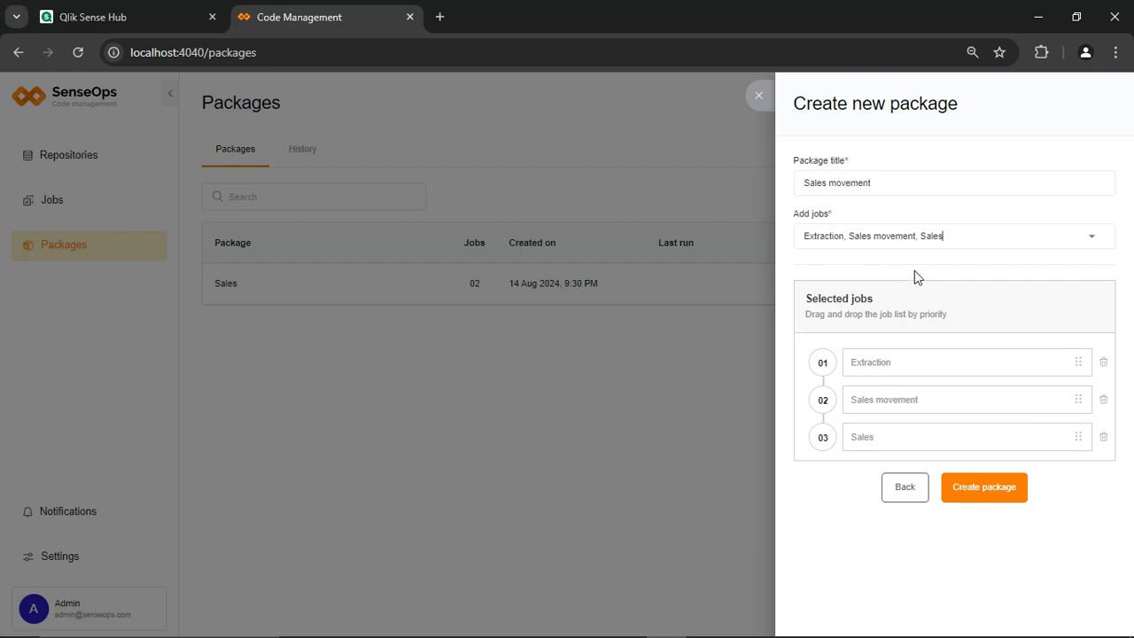
pyautogui.click(959, 487)
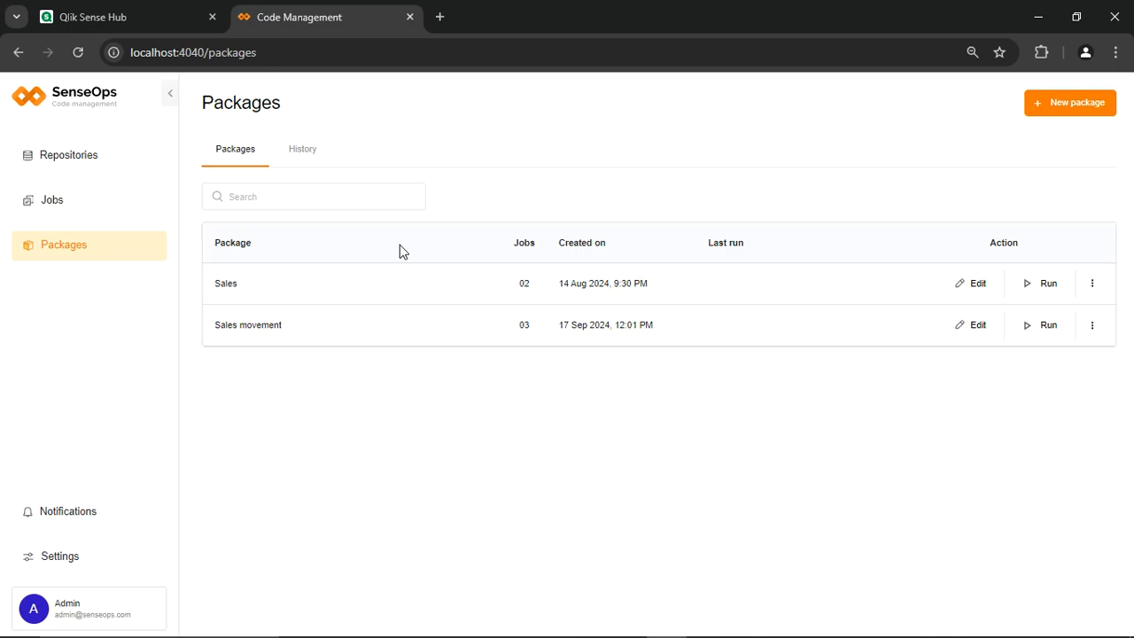
# Step: Open the rollback form of the Sales job, examine the commits offered for it, and close it without rolling back
pyautogui.click(127, 219)
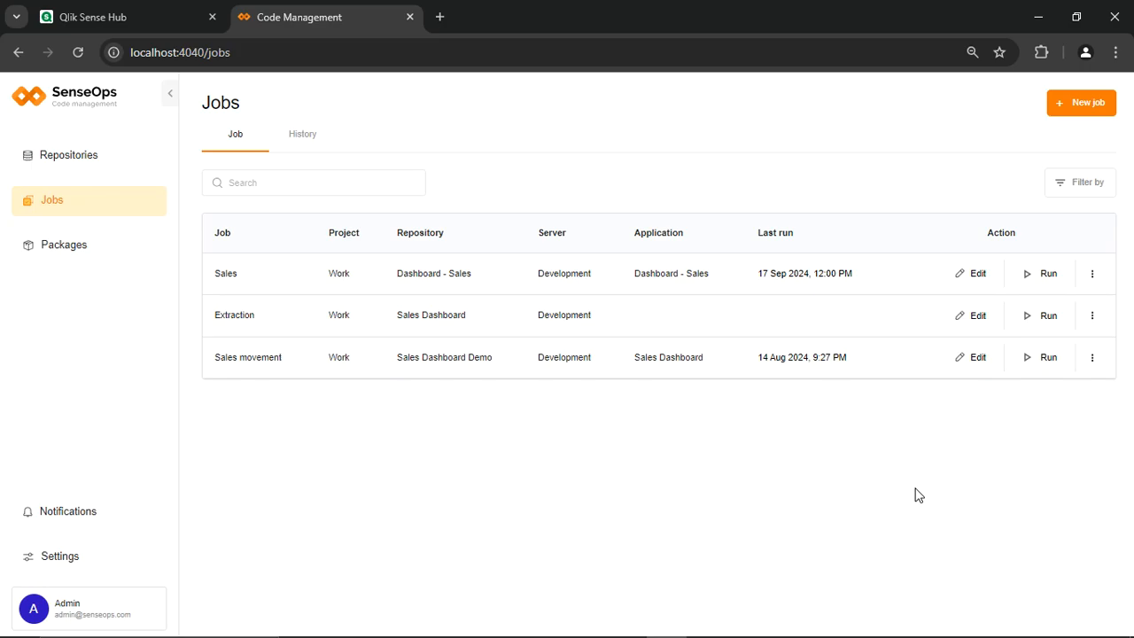
pyautogui.click(1091, 280)
pyautogui.click(1060, 319)
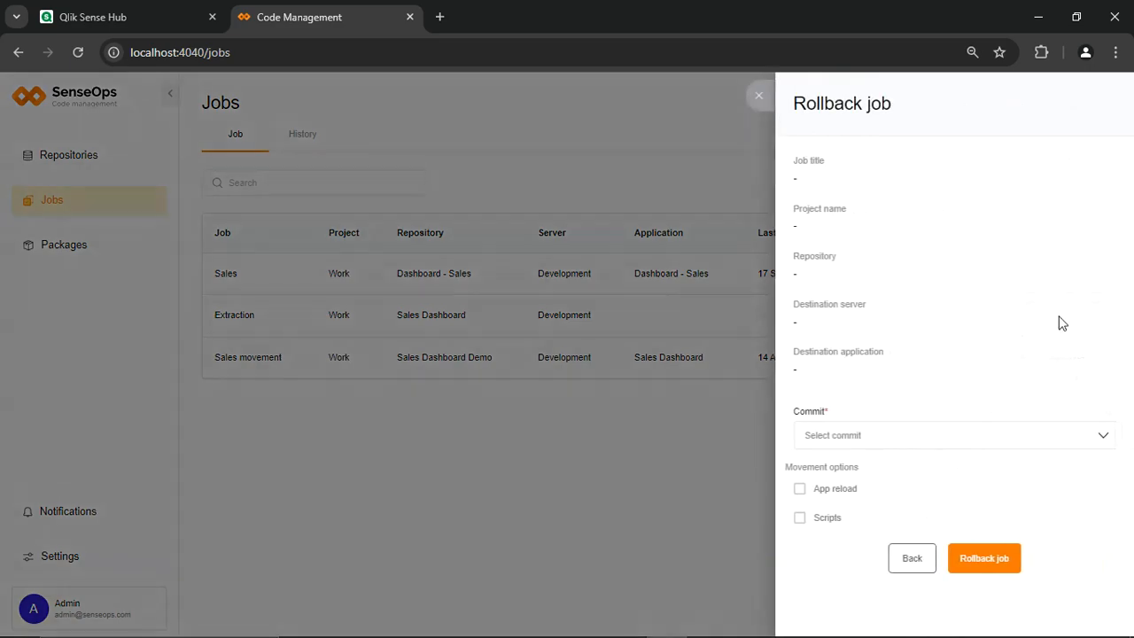
pyautogui.click(872, 435)
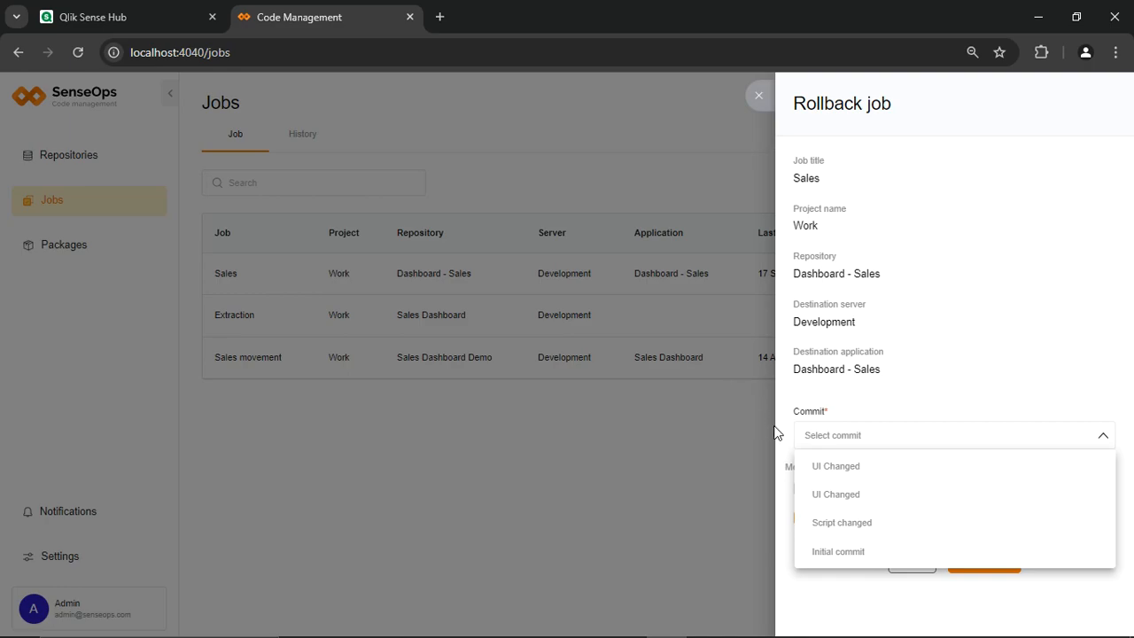
pyautogui.click(743, 496)
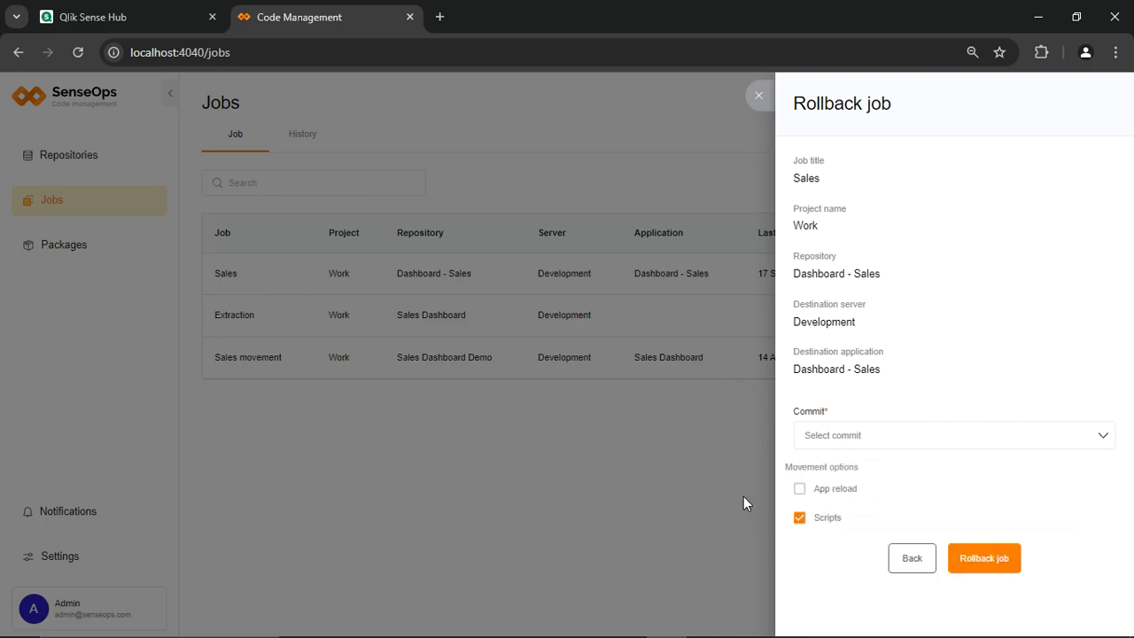
pyautogui.click(758, 96)
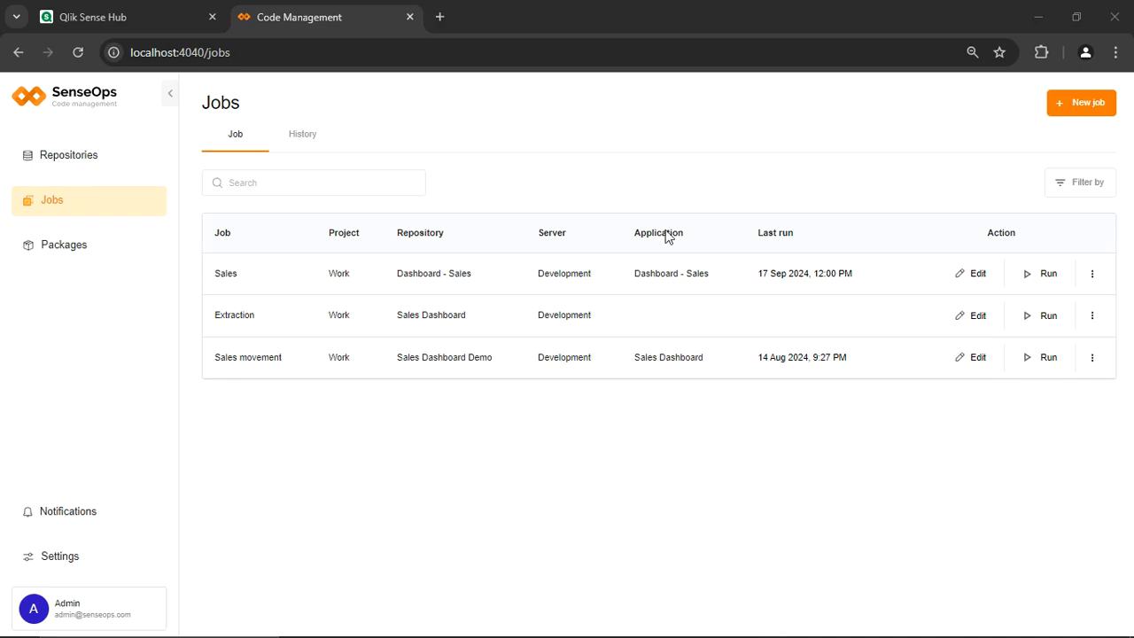
# Step: Go back to the list of repositories
pyautogui.click(113, 171)
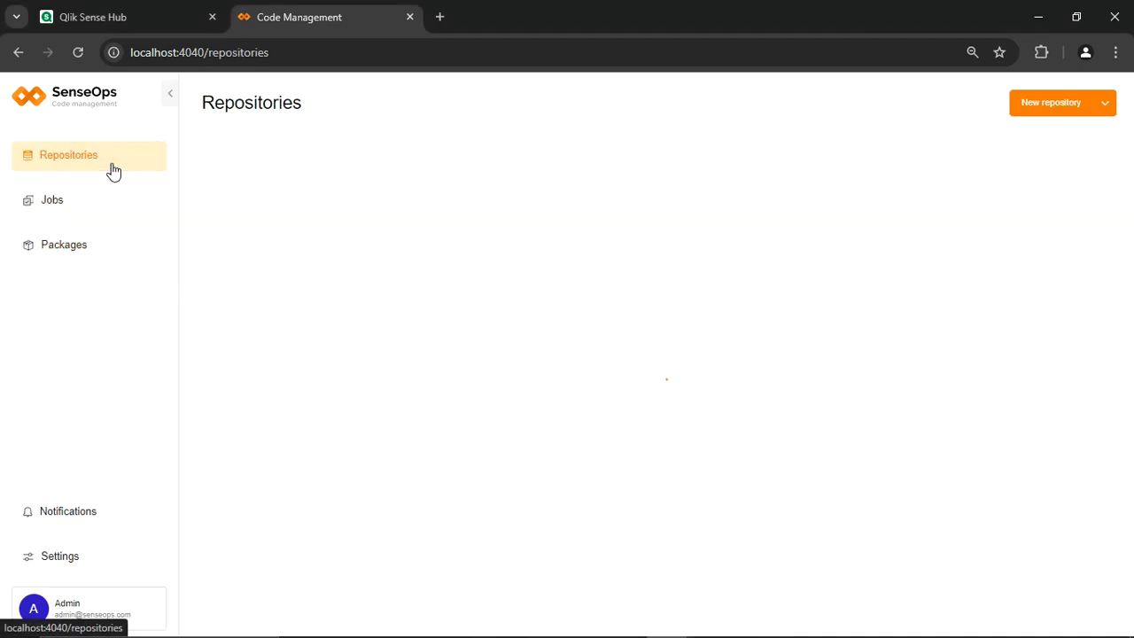